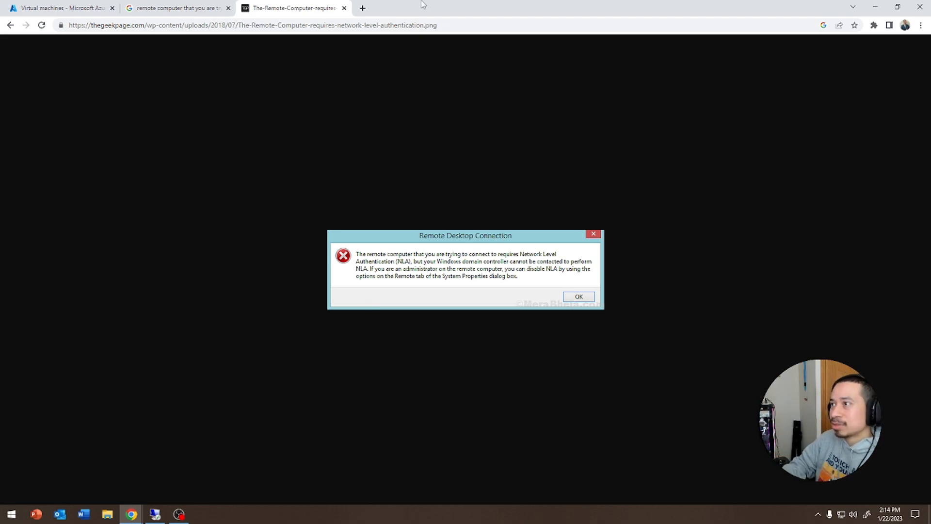
# - Close the NLA error image and Google Images tabs, then open the Windows10 and Server2019 VMs
pyautogui.click(345, 8)
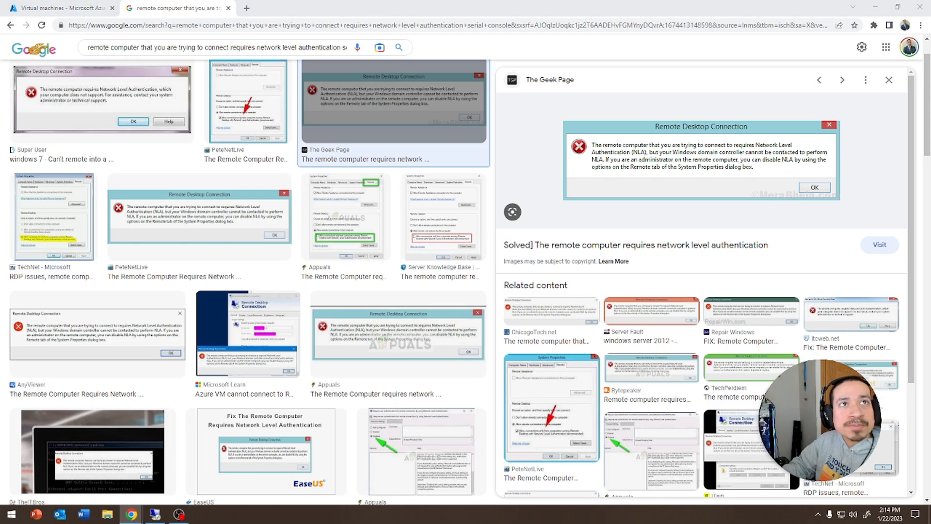
pyautogui.click(229, 8)
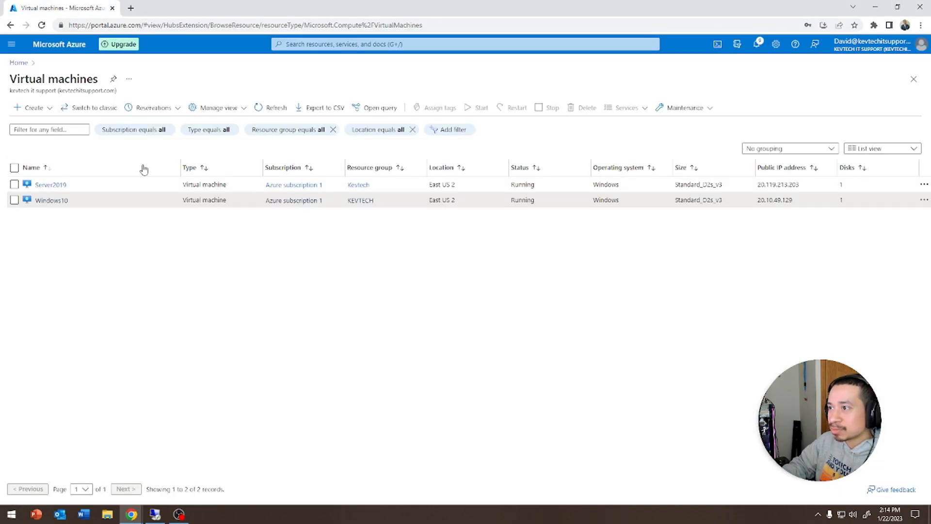
pyautogui.click(51, 201)
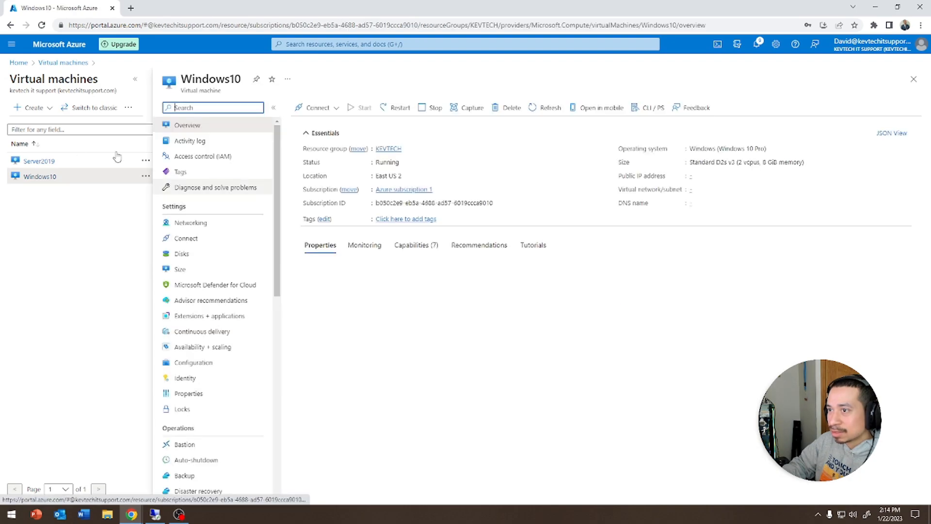
pyautogui.click(38, 161)
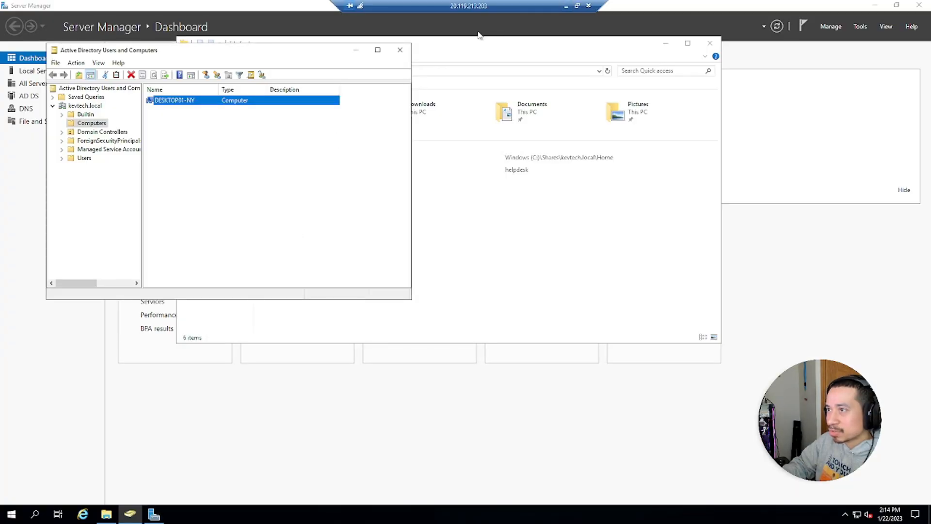
# - Delete the DESKTOP01-NY computer account from Computers, confirming the subtree deletion
pyautogui.rightClick(168, 102)
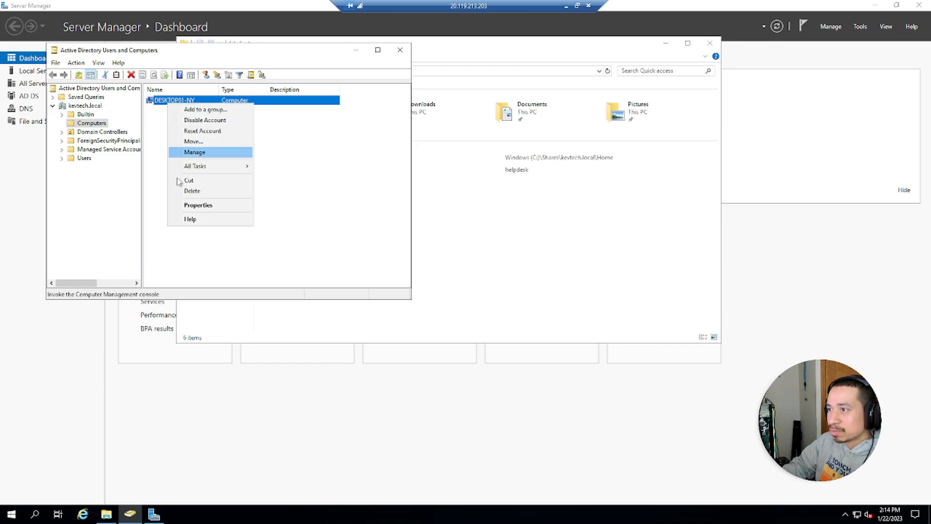
pyautogui.click(189, 192)
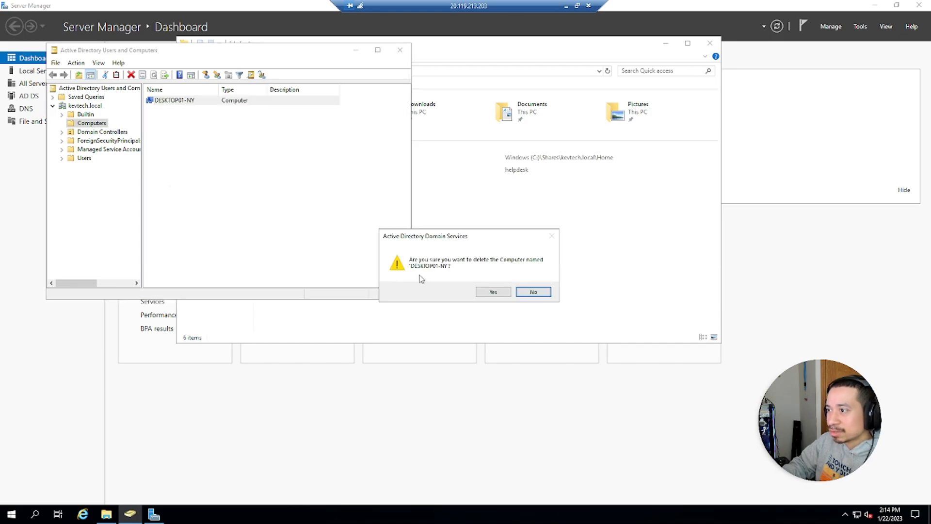
pyautogui.click(491, 292)
pyautogui.click(496, 299)
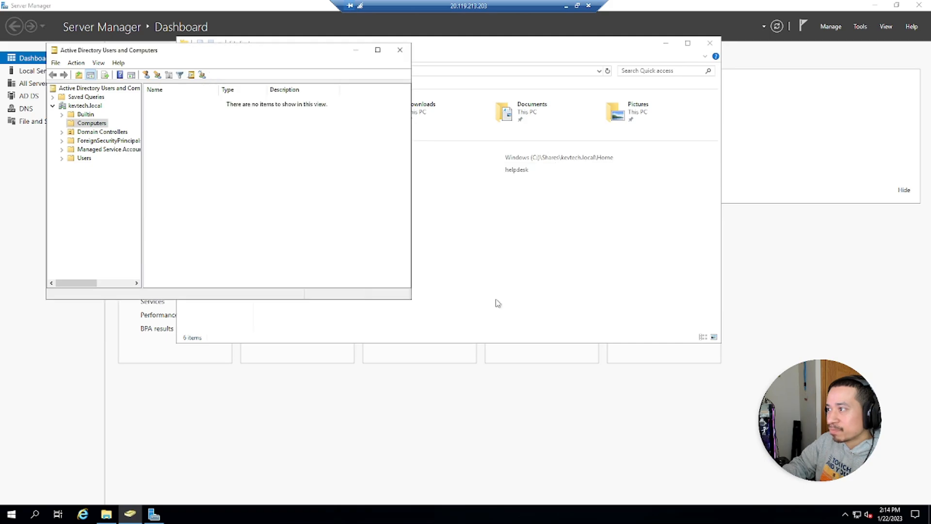
# - Minimize the remote session and launch the Windows10 VM's Serial console from the Help section
pyautogui.click(566, 6)
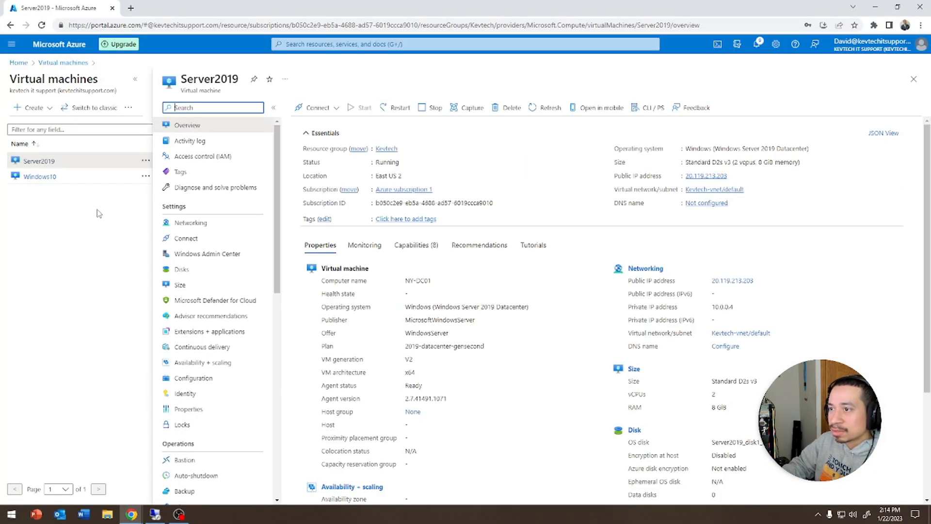
pyautogui.click(40, 176)
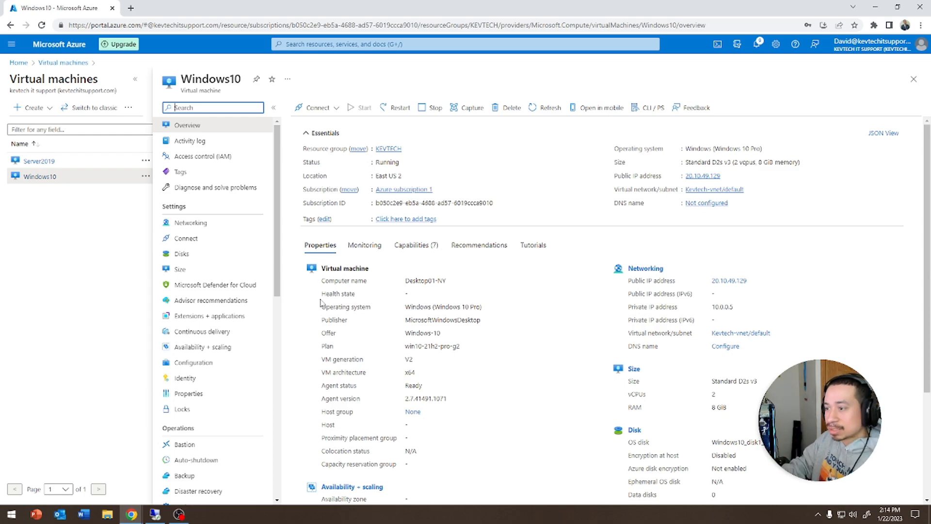
pyautogui.scroll(-10, 247, 305)
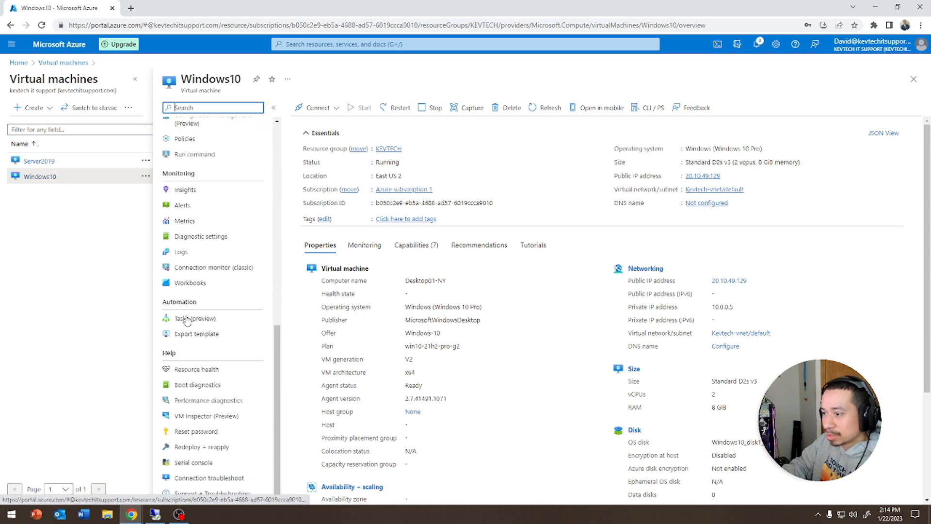
pyautogui.click(187, 463)
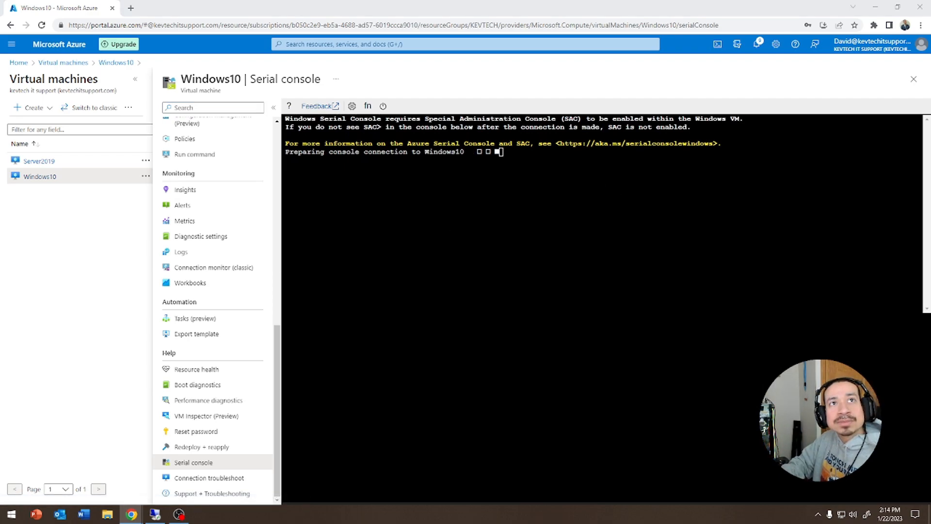
# - Create a cmd channel at SAC> and switch to it with 'ch -si 1'
pyautogui.click(502, 183)
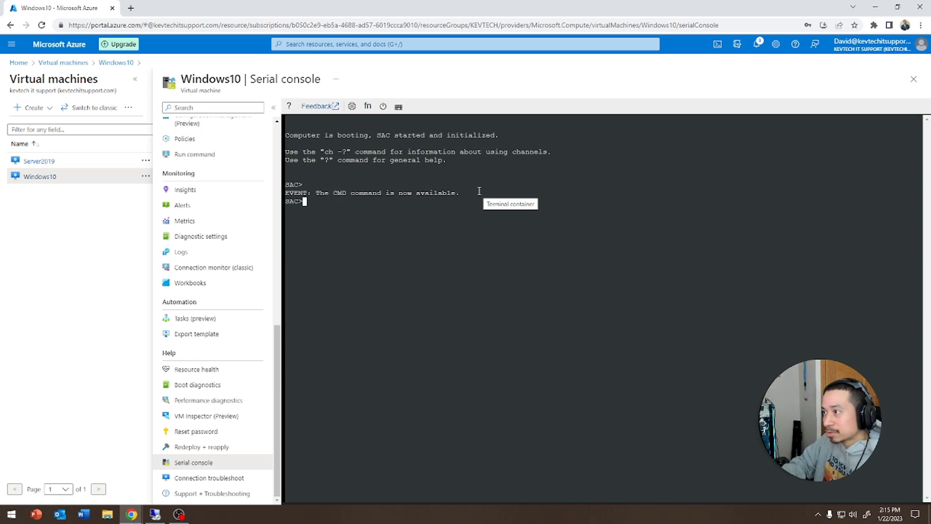
pyautogui.write('cmd')
pyautogui.press('Return')
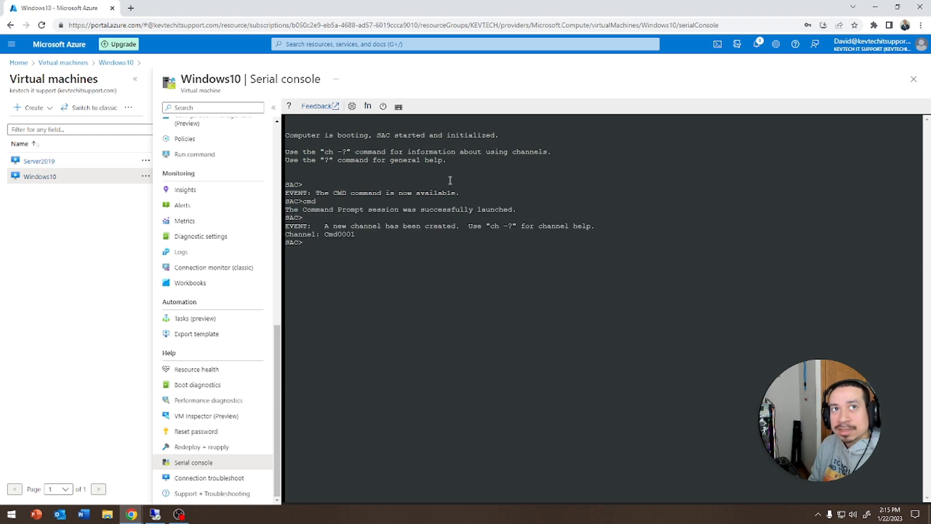
pyautogui.write('ch -si 1')
pyautogui.press('Return')
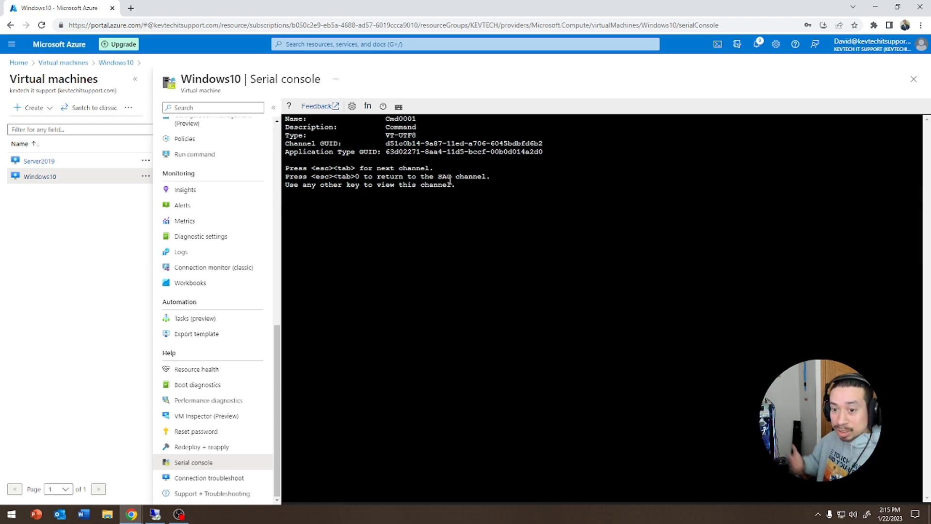
pyautogui.press('Return')
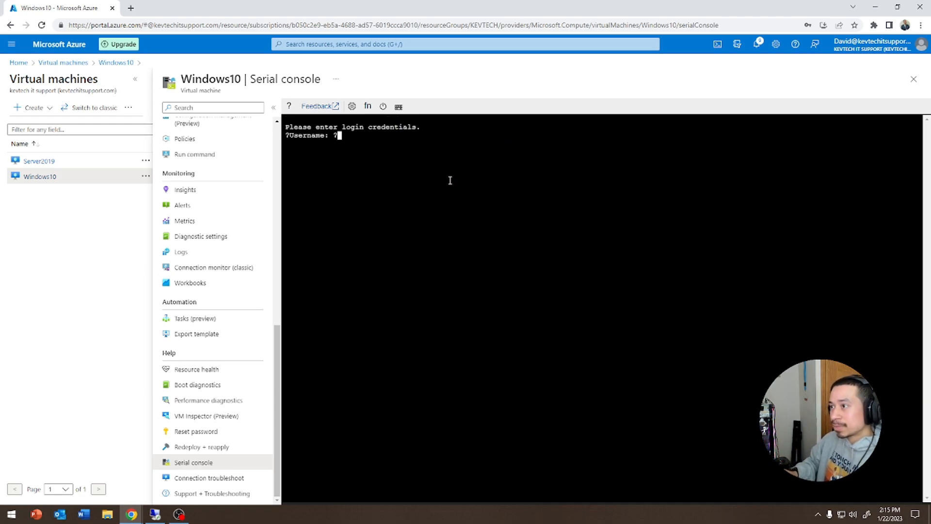
# - Sign in to the channel as administrator with a blank domain and the account password
pyautogui.write('administrator')
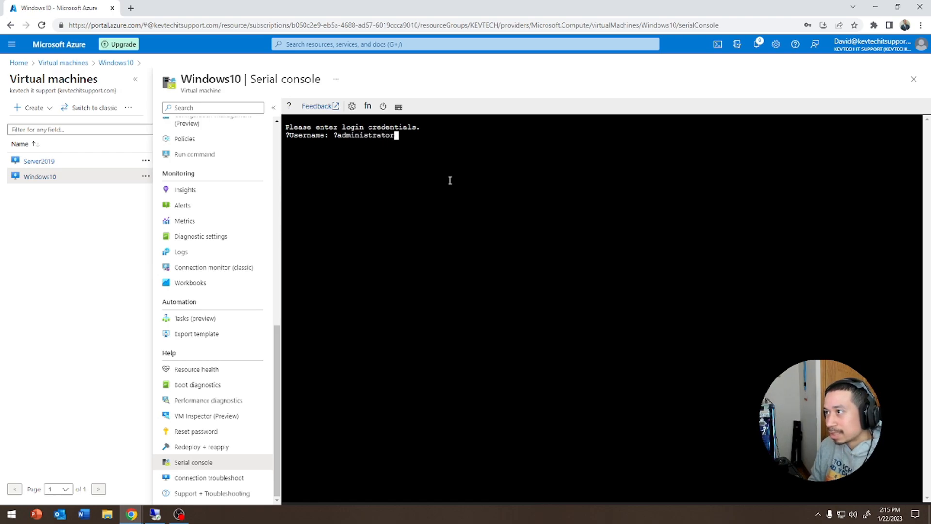
pyautogui.press('Return')
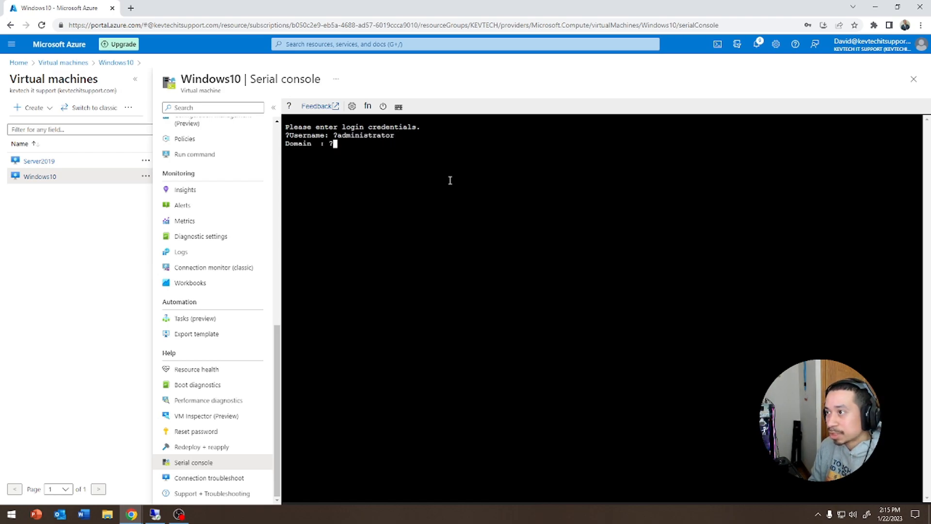
pyautogui.press('Return')
pyautogui.write('************')
pyautogui.press('Return')
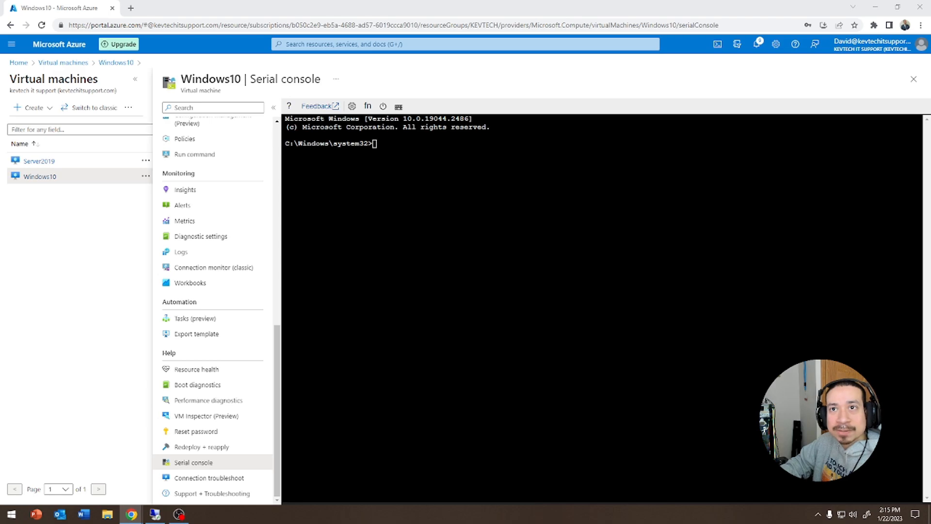
# - Paste the REM line and reg add command setting RDP-Tcp UserAuthentication to 0
pyautogui.hotkey('ctrl', 'v')
pyautogui.press('BackSpace')
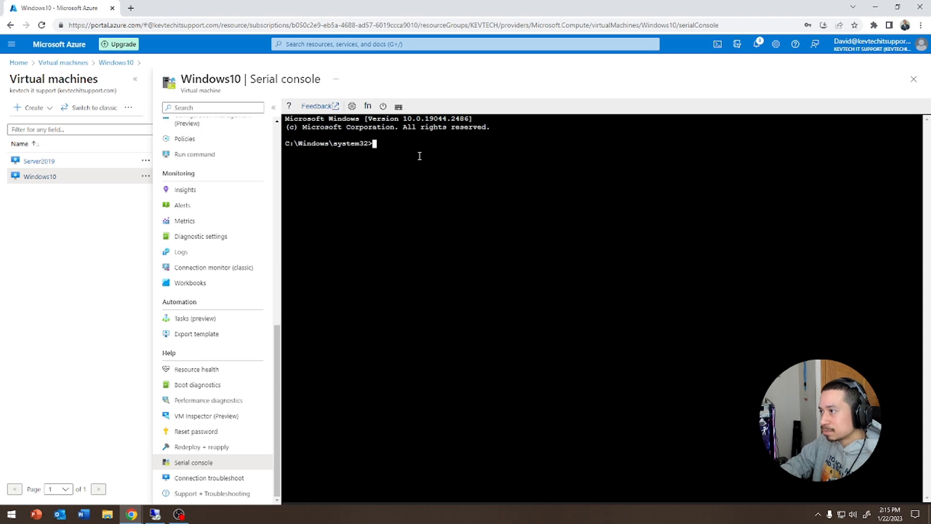
pyautogui.rightClick(420, 156)
pyautogui.click(443, 230)
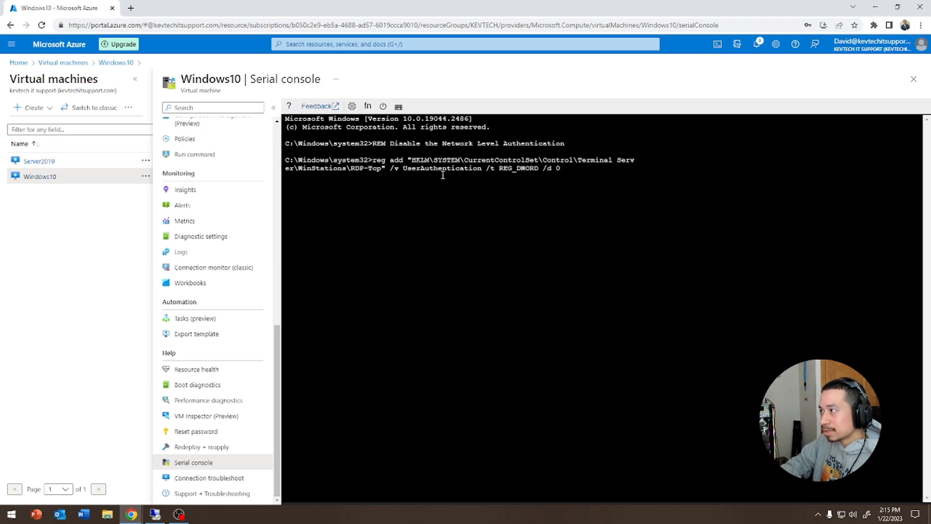
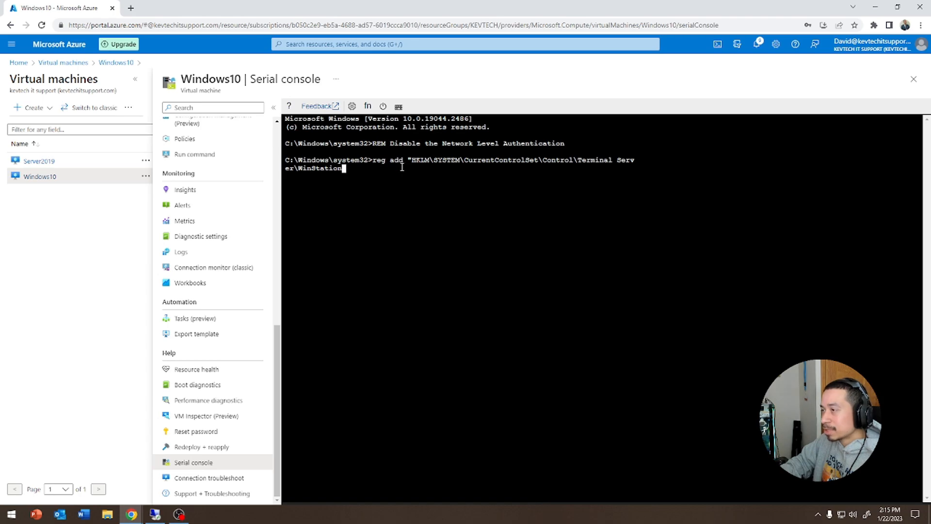
# - Erase the unfinished reg add command and stray 'egadd' text, leaving a fresh serial console prompt
pyautogui.press('BackSpace')
pyautogui.press('BackSpace')
pyautogui.press('BackSpace')
pyautogui.press('BackSpace')
pyautogui.press('BackSpace')
pyautogui.press('BackSpace')
pyautogui.press('BackSpace')
pyautogui.press('BackSpace')
pyautogui.press('BackSpace')
pyautogui.press('BackSpace')
pyautogui.press('BackSpace')
pyautogui.press('BackSpace')
pyautogui.press('BackSpace')
pyautogui.press('BackSpace')
pyautogui.press('BackSpace')
pyautogui.press('BackSpace')
pyautogui.press('BackSpace')
pyautogui.press('BackSpace')
pyautogui.press('BackSpace')
pyautogui.press('BackSpace')
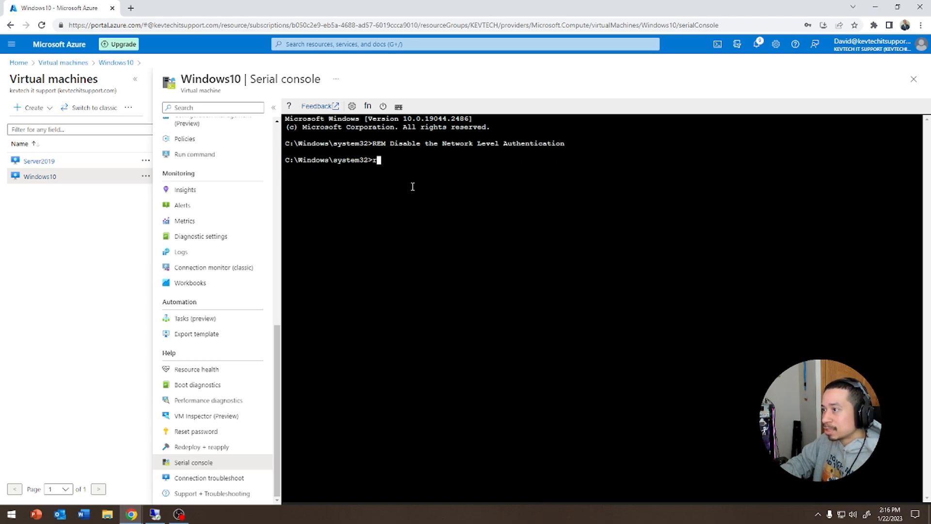
pyautogui.write('egadd')
pyautogui.press('BackSpace')
pyautogui.press('BackSpace')
pyautogui.press('BackSpace')
pyautogui.press('BackSpace')
pyautogui.press('BackSpace')
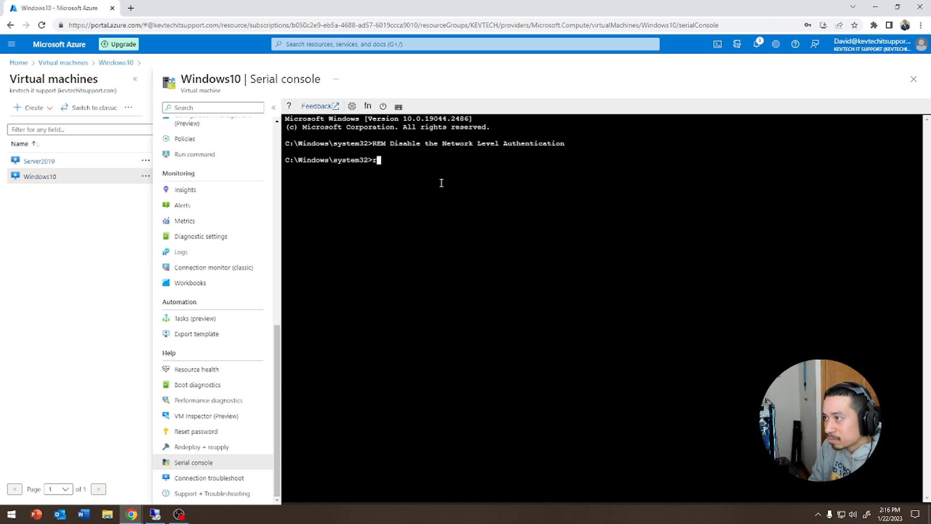
pyautogui.press('Return')
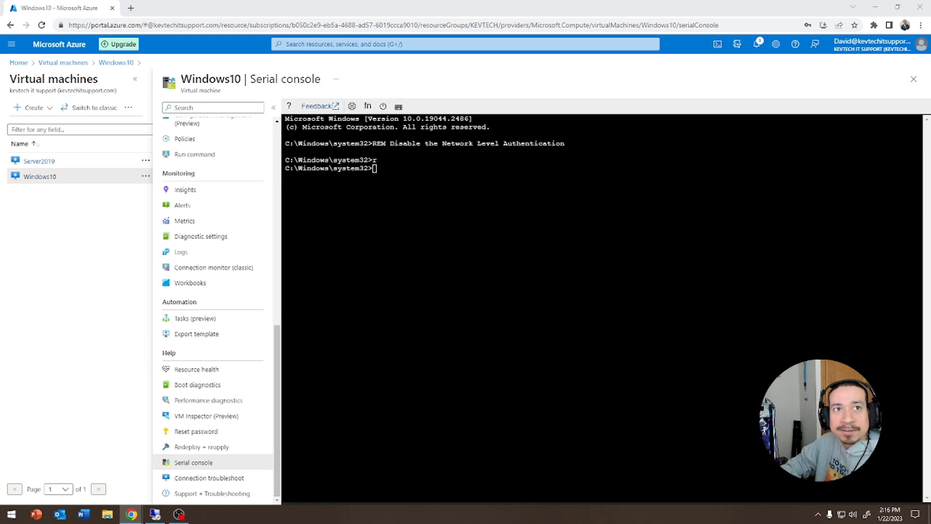
# - Type 'net user helpdesk' at the serial console prompt, correcting the misspelling, without running it
pyautogui.click(443, 203)
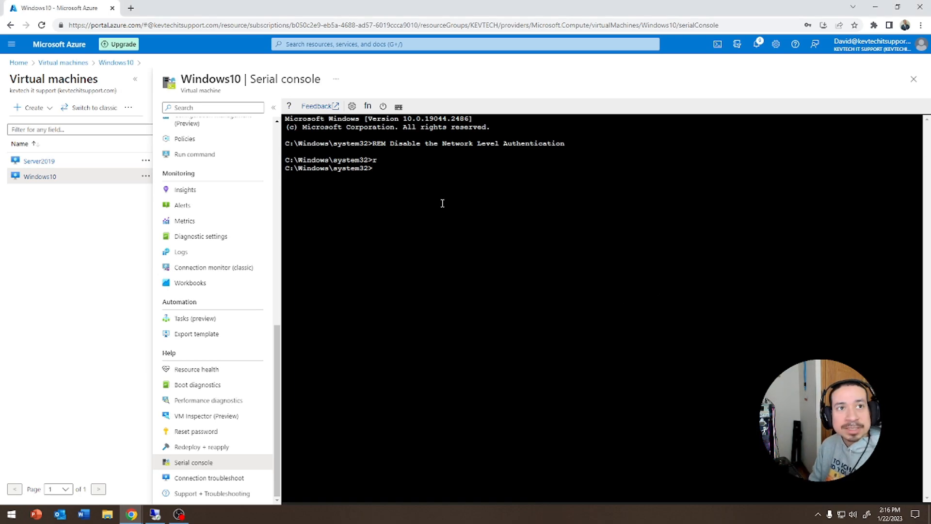
pyautogui.write('net usr')
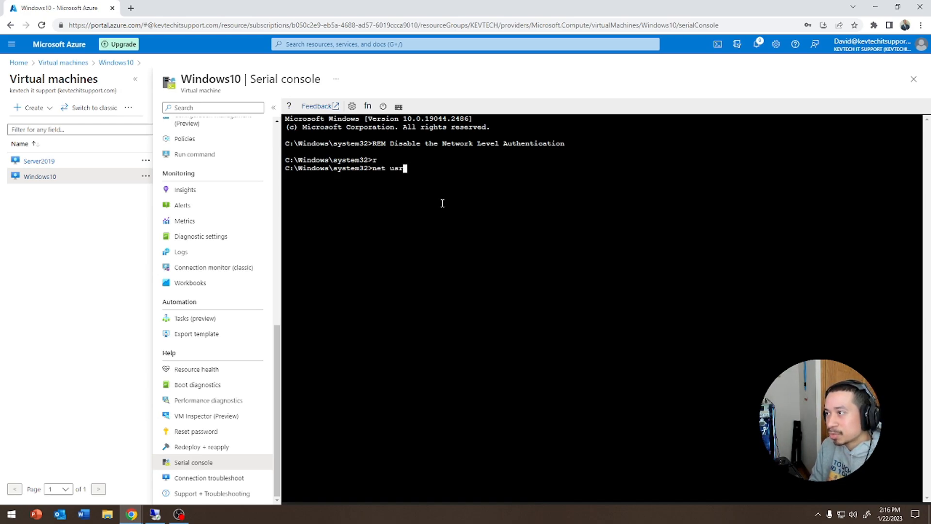
pyautogui.press('BackSpace')
pyautogui.write('er ')
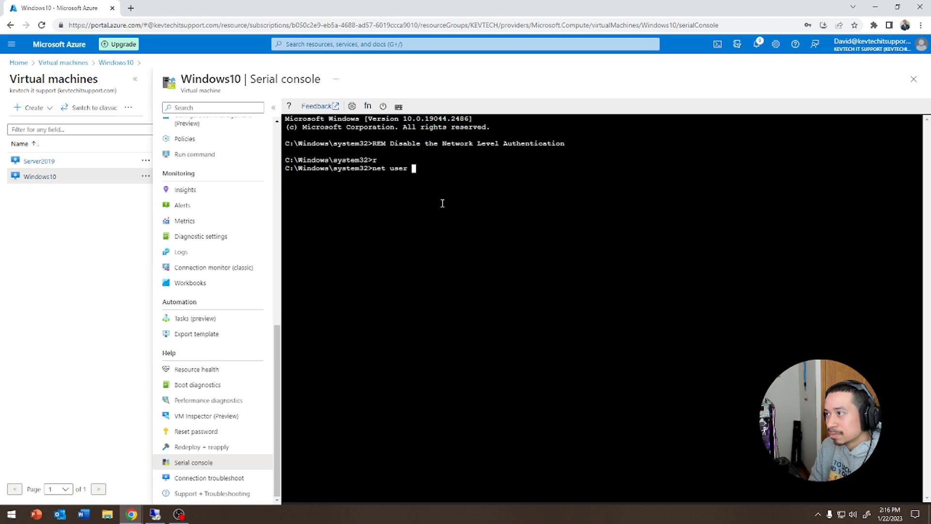
pyautogui.write('helpdesk /active:yes')
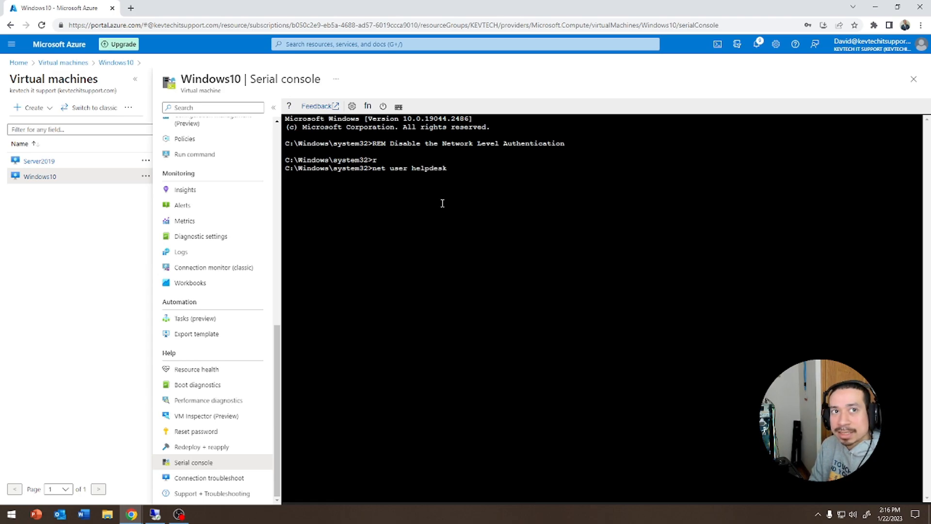
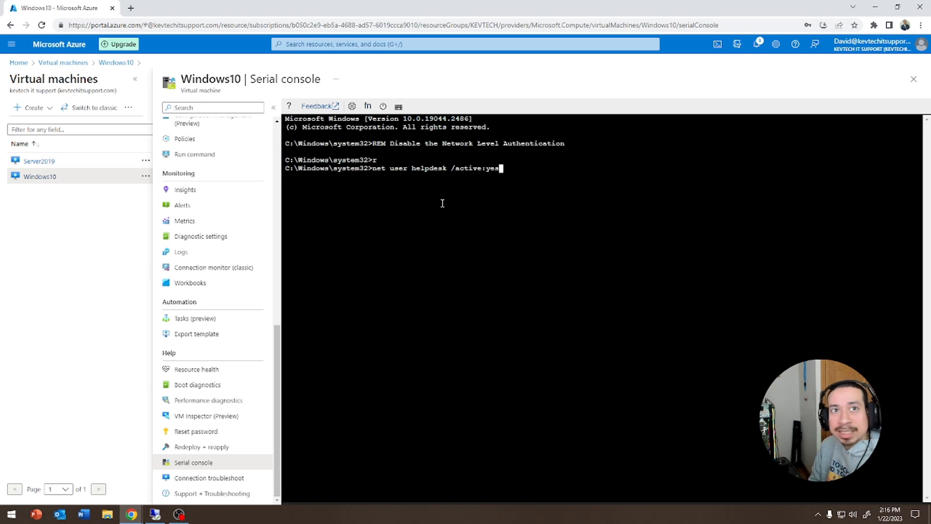
# - Run net user helpdesk /active:yes to enable helpdesk, then list account policies and local users
pyautogui.press('Return')
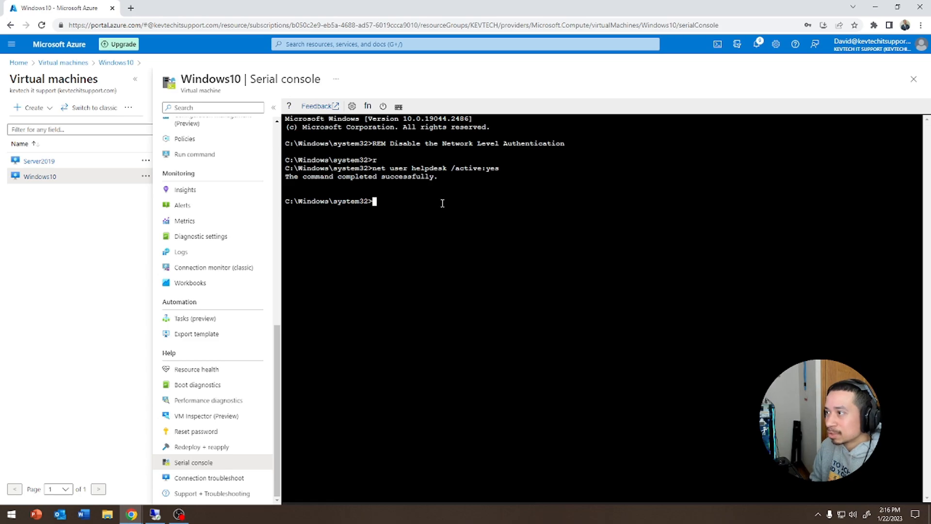
pyautogui.write('net accounts')
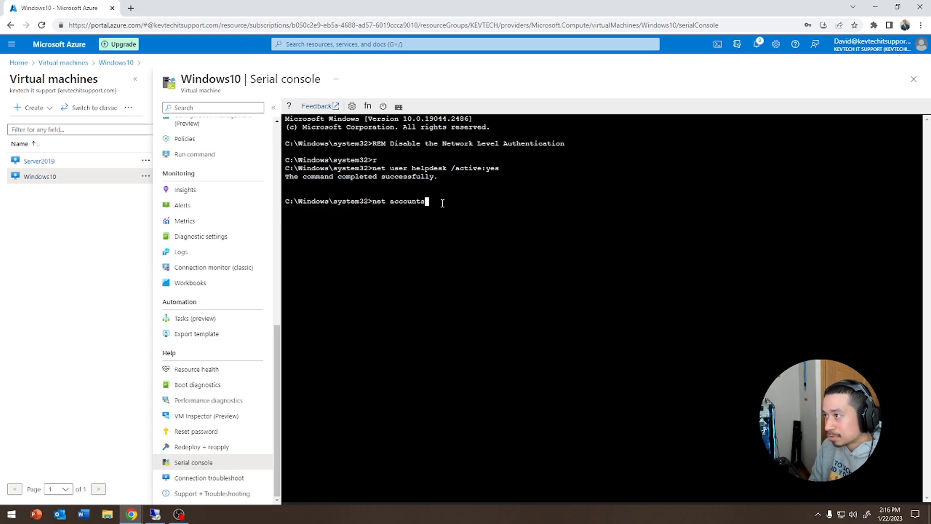
pyautogui.press('Return')
pyautogui.write('net user')
pyautogui.press('Return')
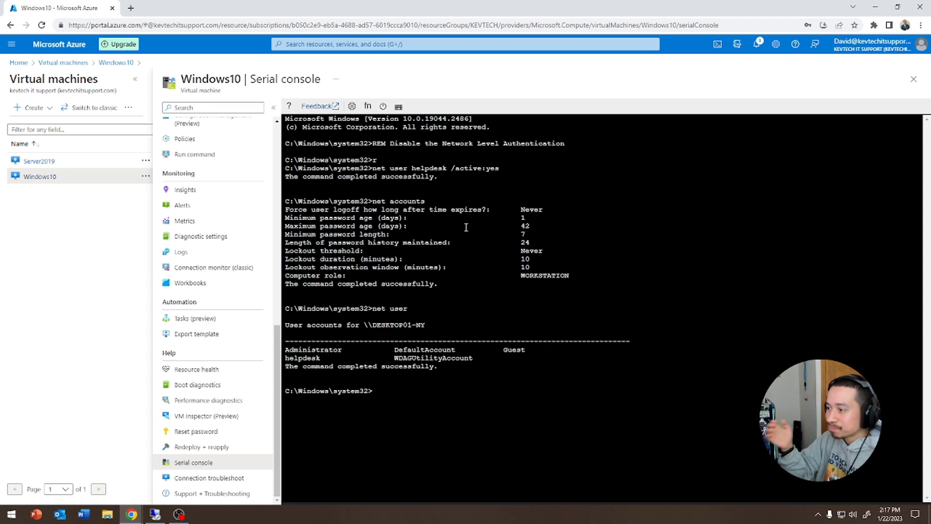
# - Exit the CMD channel and restart the Windows10 VM from the SAC prompt
pyautogui.write('exit')
pyautogui.press('Return')
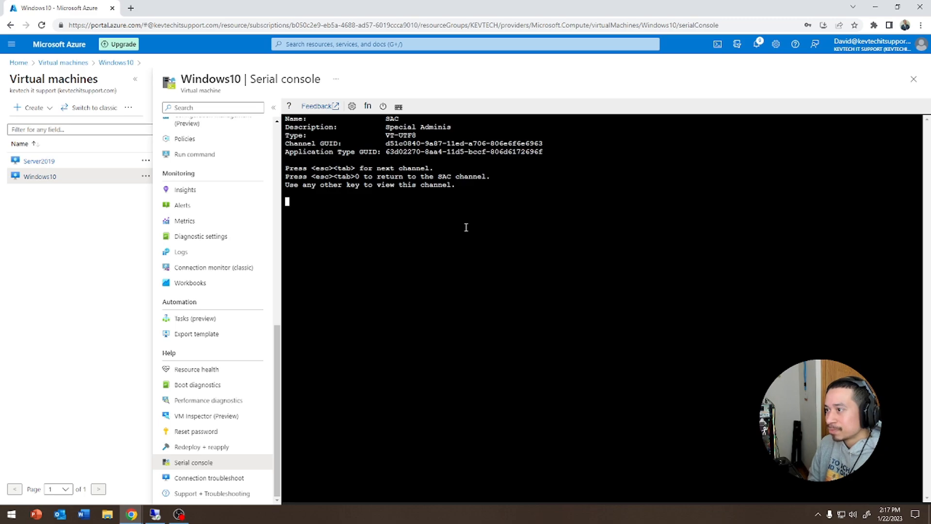
pyautogui.write('sestart')
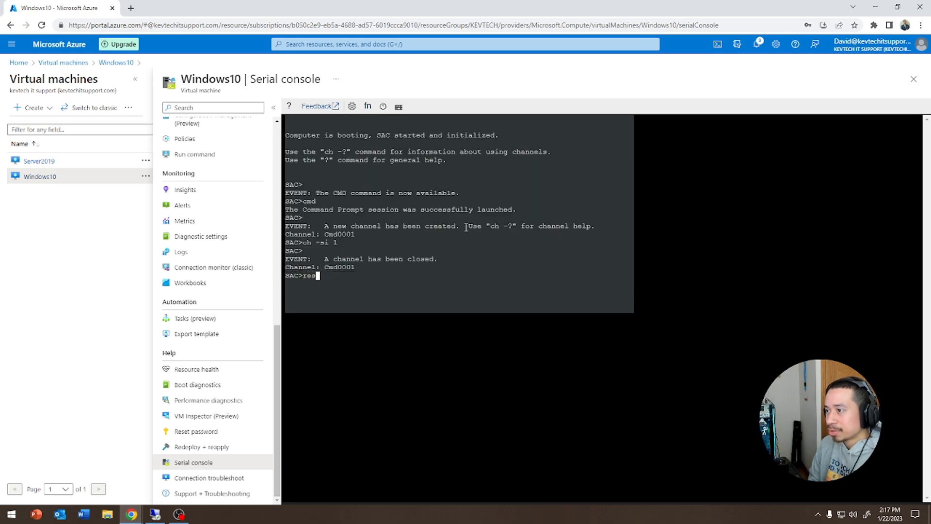
pyautogui.press('Return')
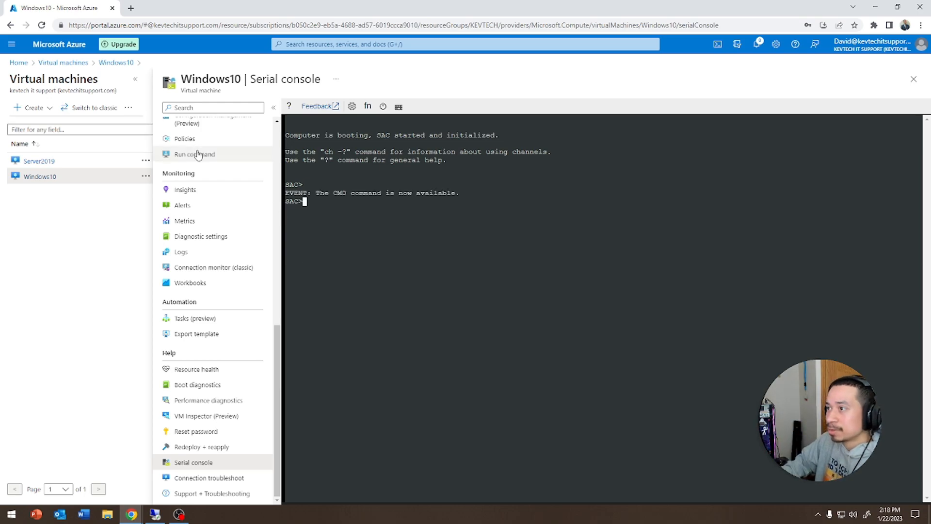
pyautogui.scroll(15, 197, 150)
# - Download the Windows10 VM's RDP file from Overview > Connect > RDP and open it
pyautogui.click(213, 126)
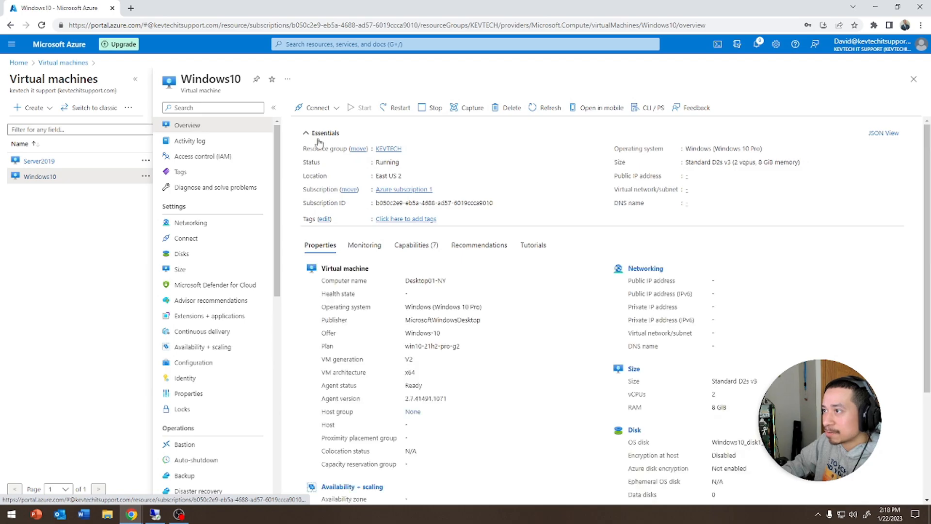
pyautogui.click(310, 104)
pyautogui.click(303, 125)
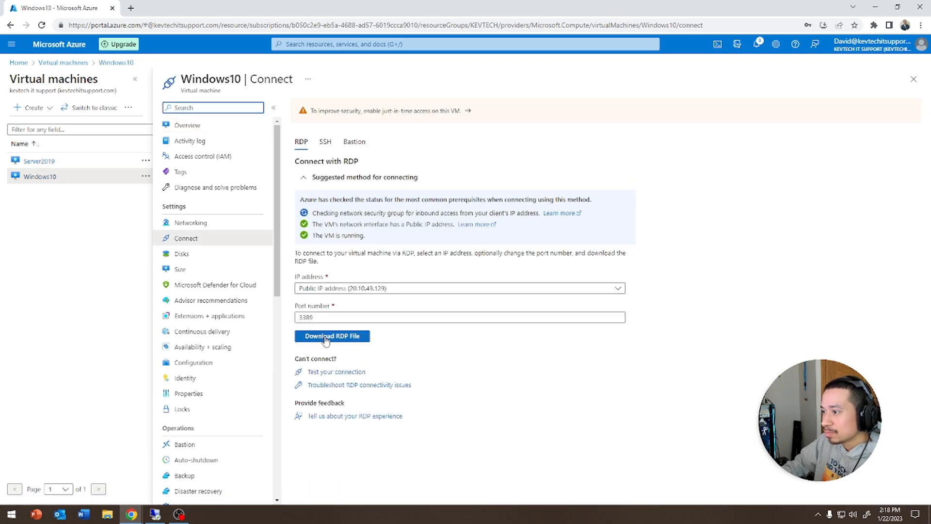
pyautogui.click(332, 336)
pyautogui.click(61, 492)
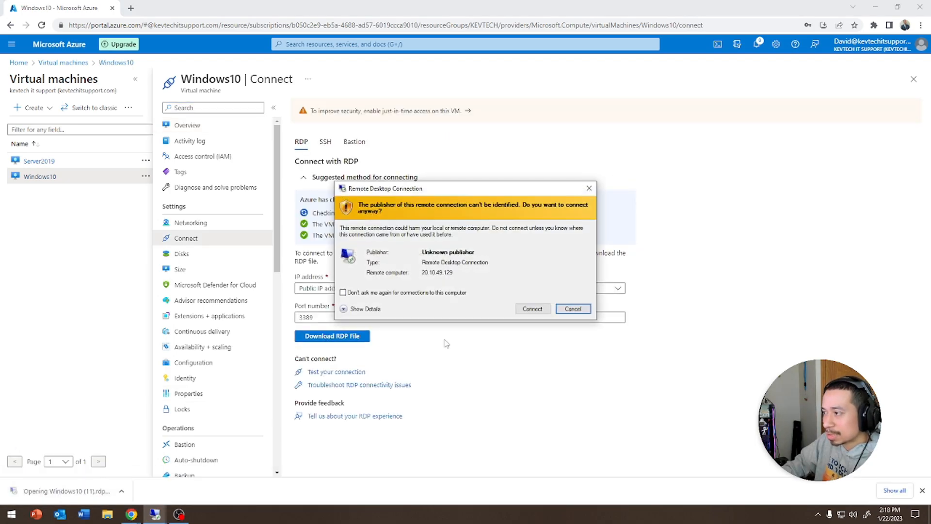
# - Connect past the publisher warning using a different account, helpdesk, with its password
pyautogui.click(533, 308)
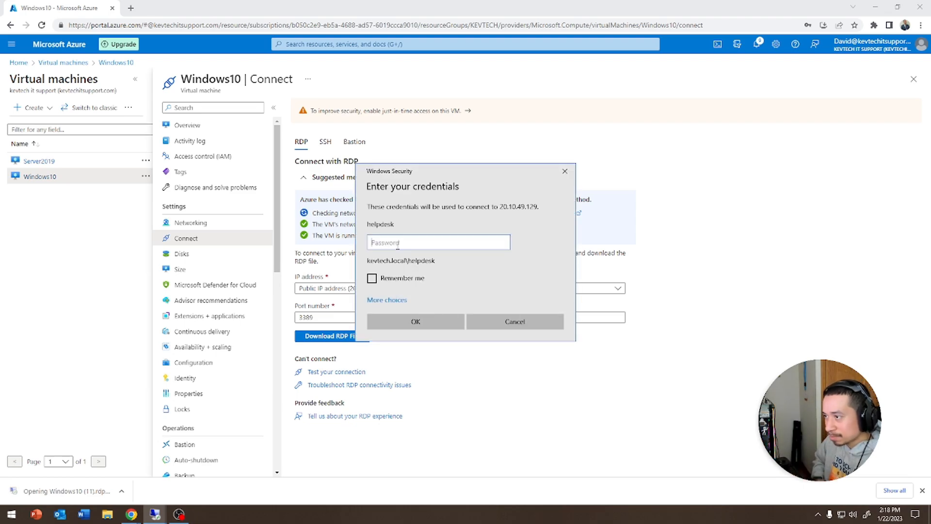
pyautogui.click(400, 300)
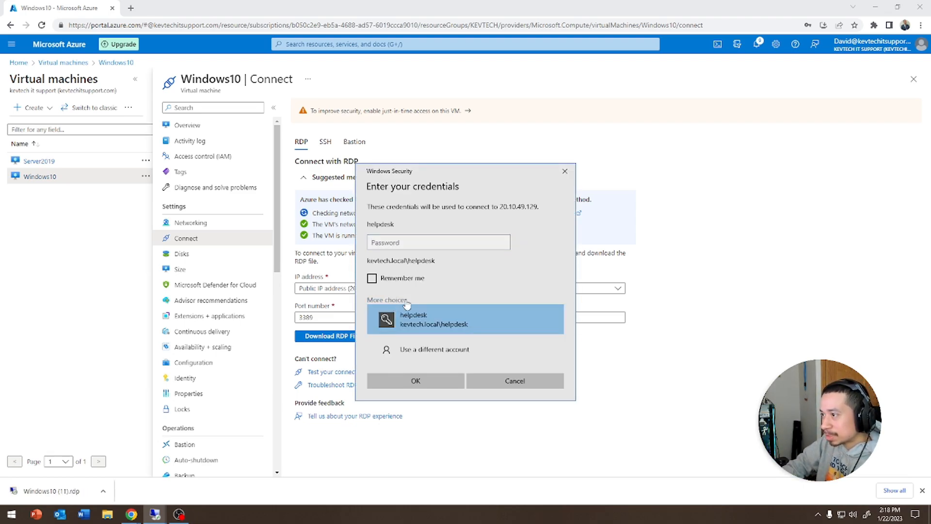
pyautogui.click(432, 350)
pyautogui.write('helpdesk')
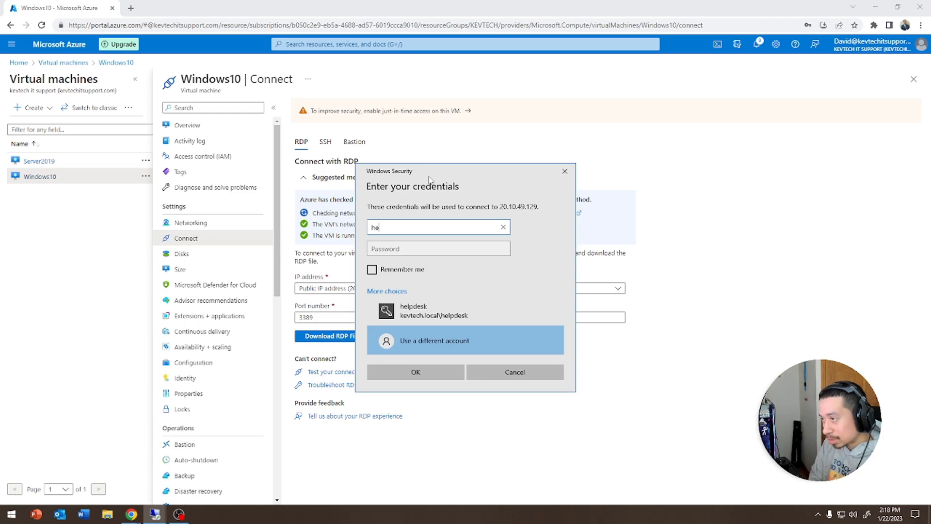
pyautogui.press('Tab')
pyautogui.write('•••••••••')
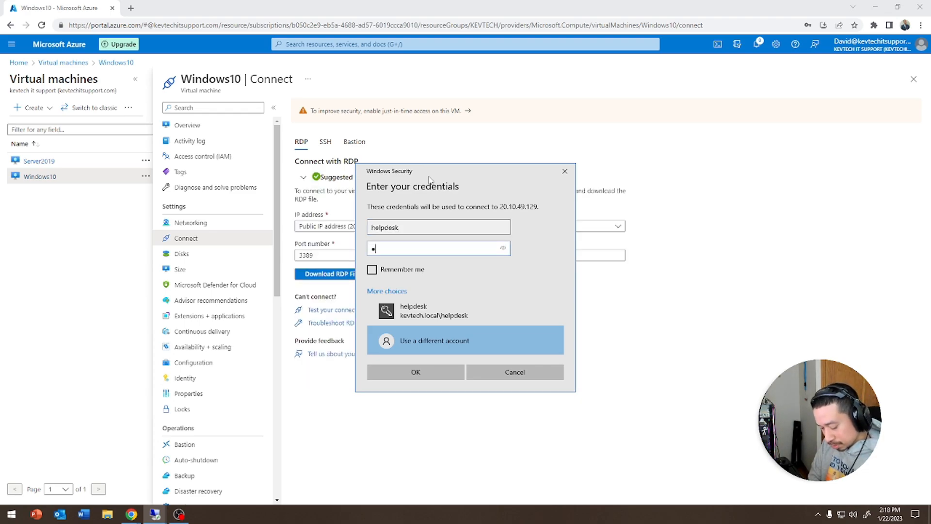
pyautogui.write('•••')
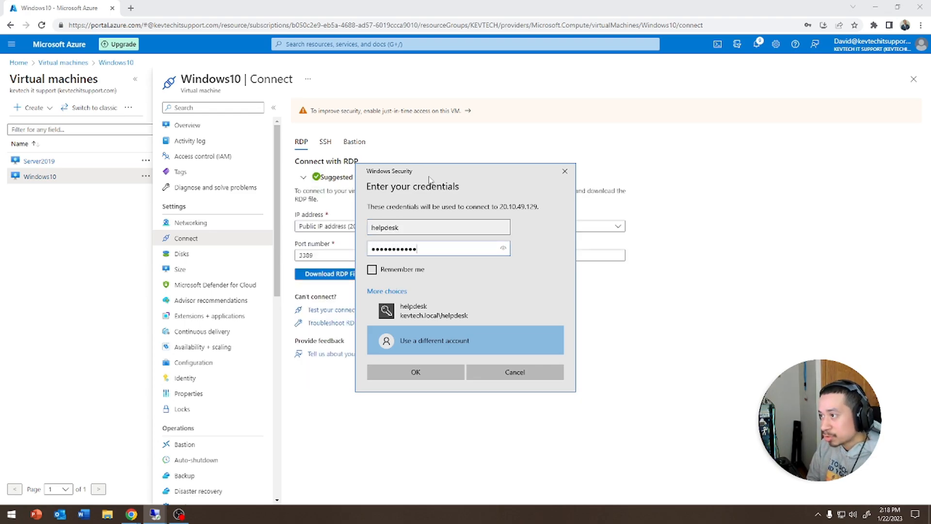
pyautogui.press('Return')
pyautogui.press('Return')
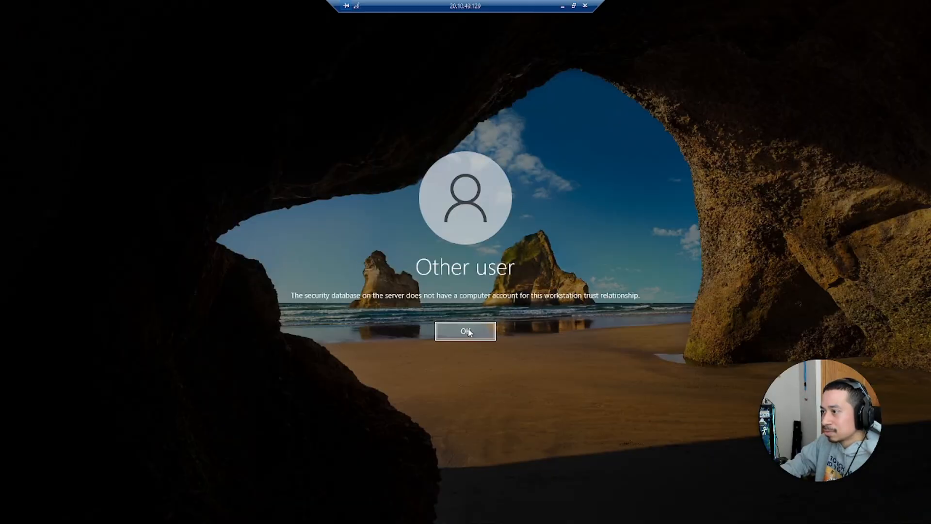
# - Dismiss the trust error and sign in as local helpdesk, removing the kevtech.local\ prefix
pyautogui.click(469, 329)
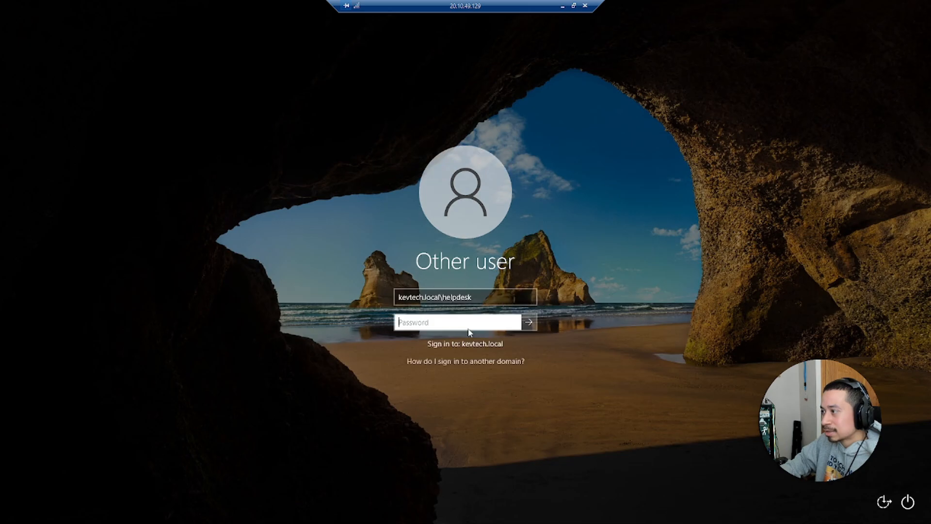
pyautogui.click(442, 296)
pyautogui.hotkey('shift', 'Home')
pyautogui.press('BackSpace')
pyautogui.press('Tab')
pyautogui.write('•••••••')
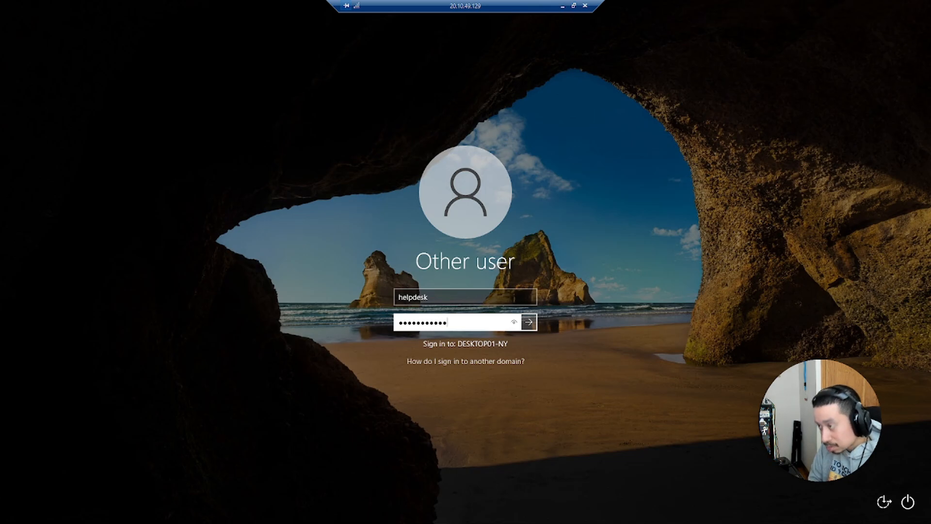
pyautogui.write('•••••')
pyautogui.press('Return')
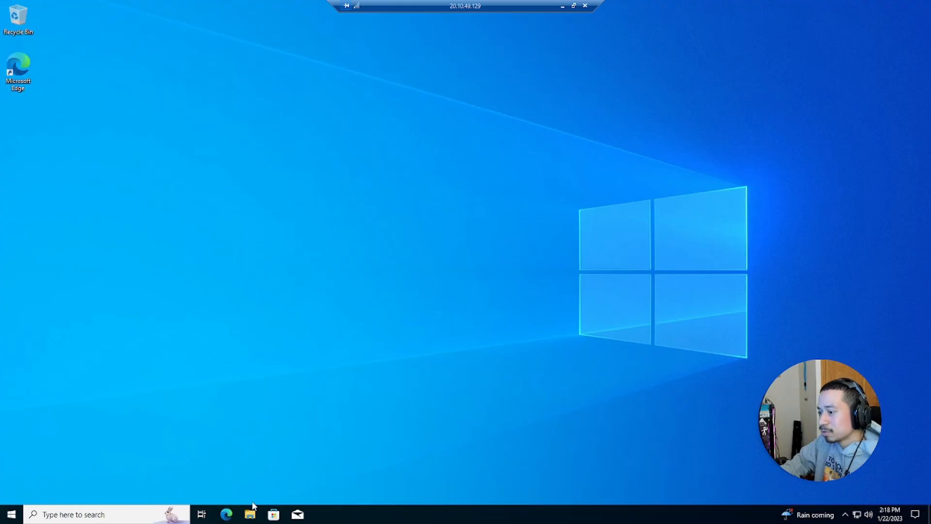
# - Open This PC's system properties and the advanced computer name Change dialog
pyautogui.click(250, 514)
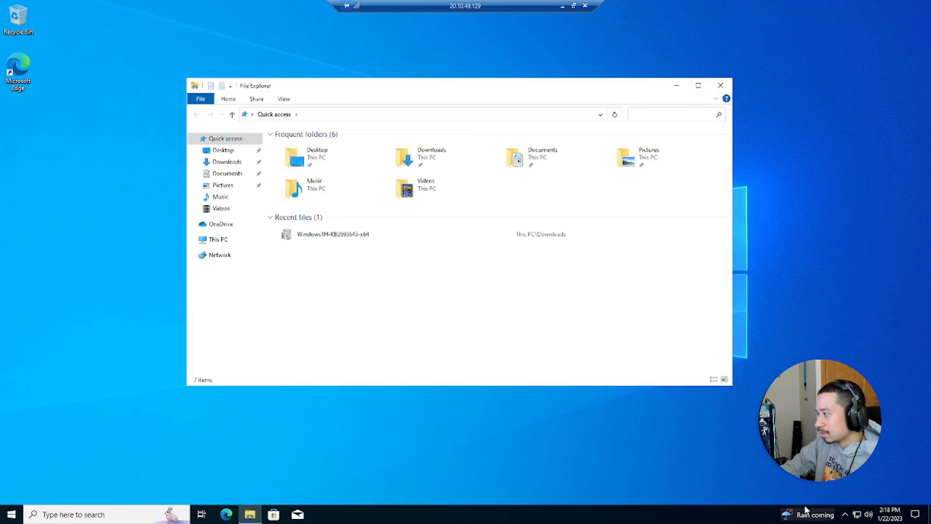
pyautogui.rightClick(224, 240)
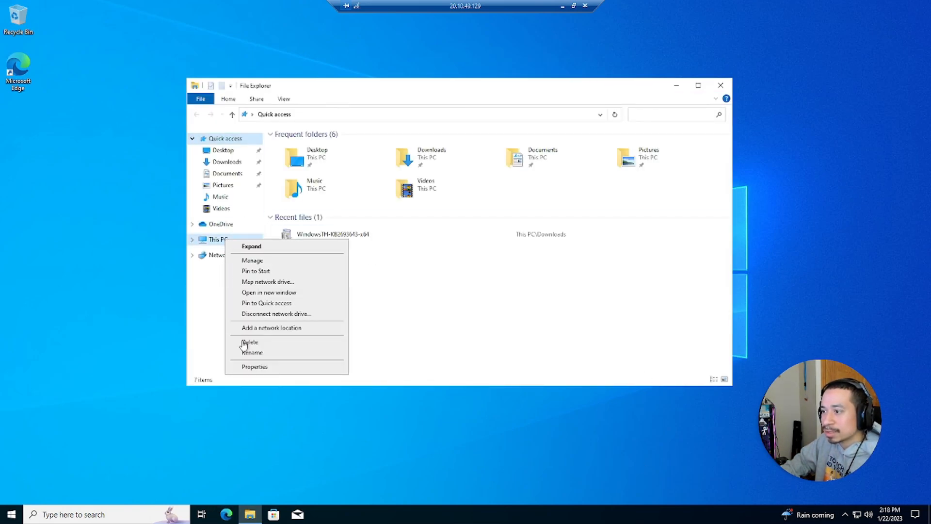
pyautogui.click(253, 367)
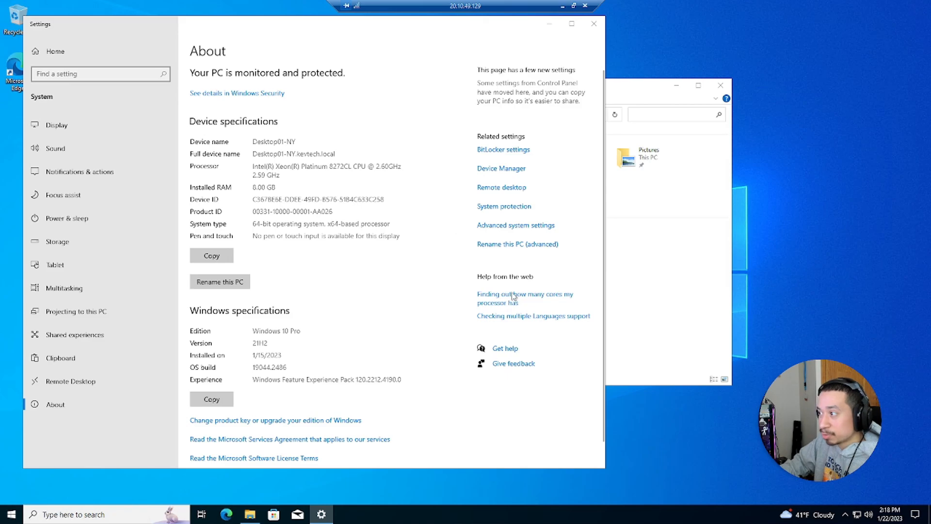
pyautogui.click(507, 249)
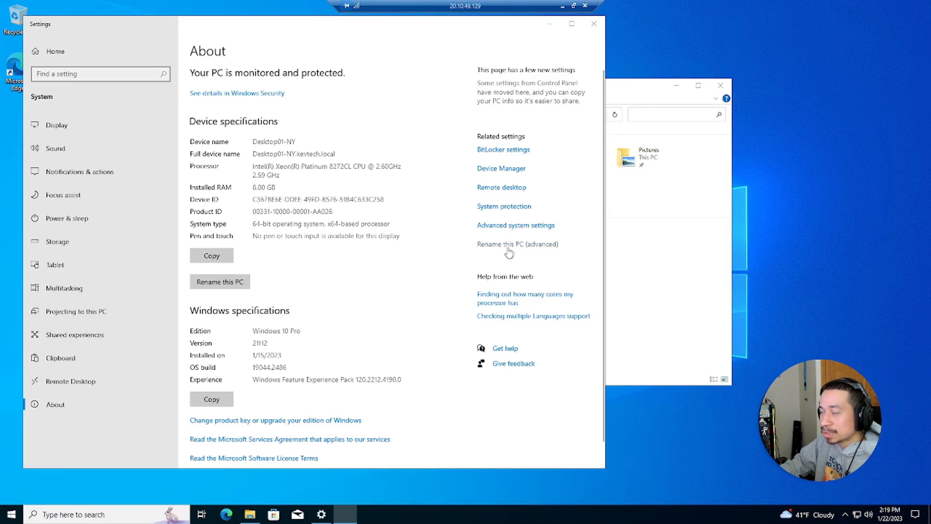
pyautogui.click(204, 182)
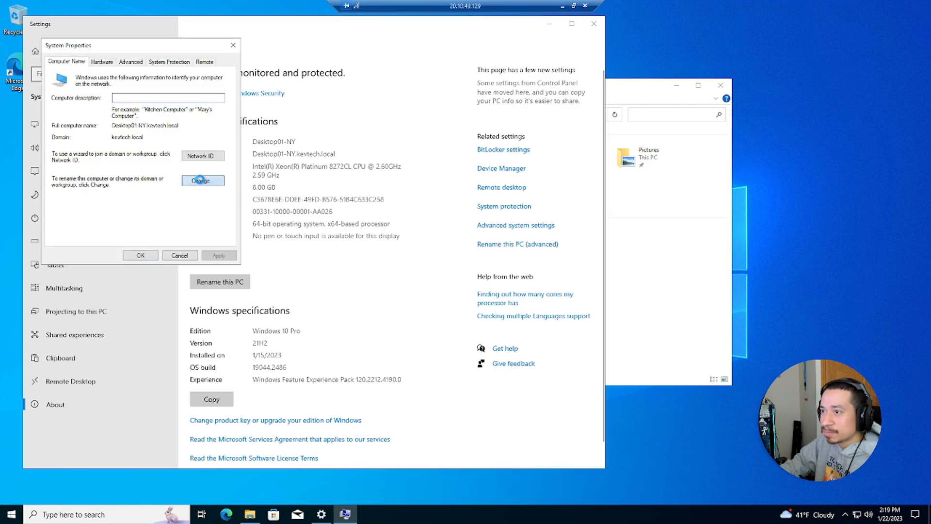
# - Move Desktop01-NY from kevtech.local to workgroup WORKGROUP, authenticating as helpdesk
pyautogui.click(62, 199)
pyautogui.click(93, 209)
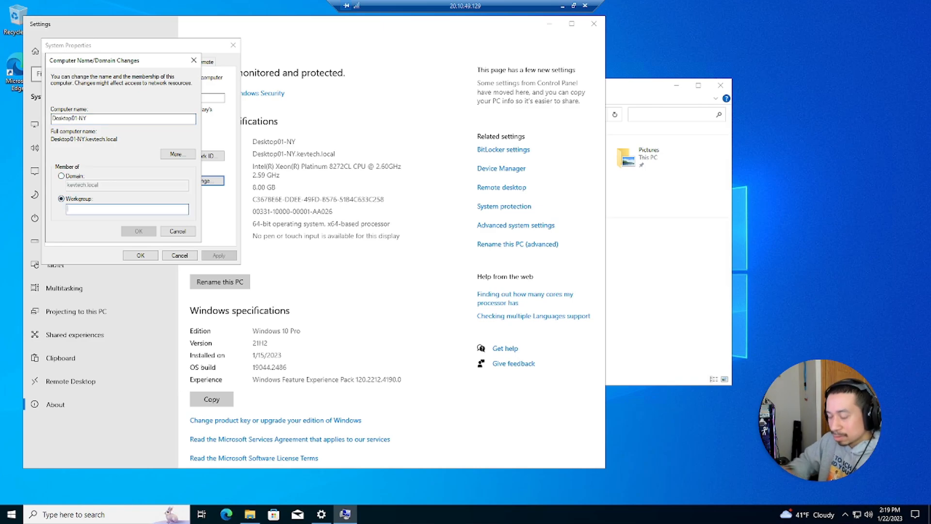
pyautogui.write('WORKGROUP')
pyautogui.press('Return')
pyautogui.press('Escape')
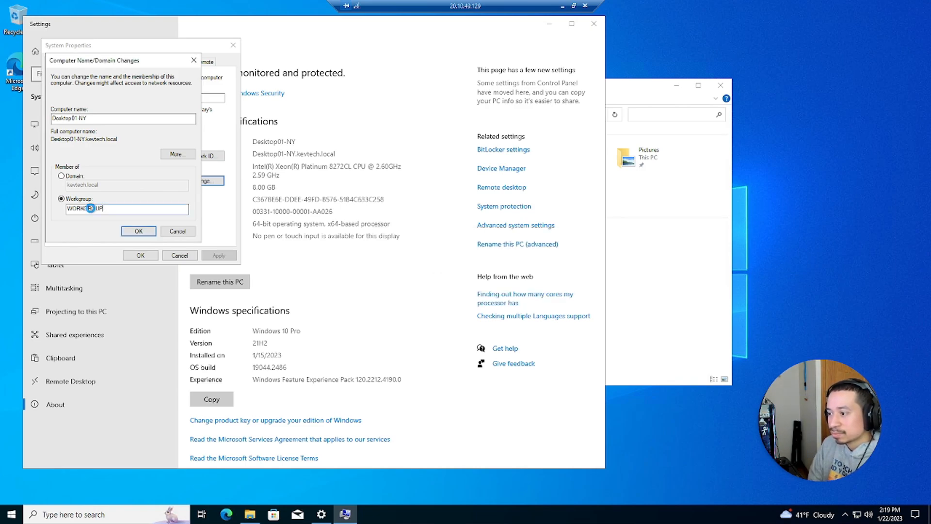
pyautogui.press('Return')
pyautogui.write('helpdesk')
pyautogui.press('Tab')
pyautogui.write('P')
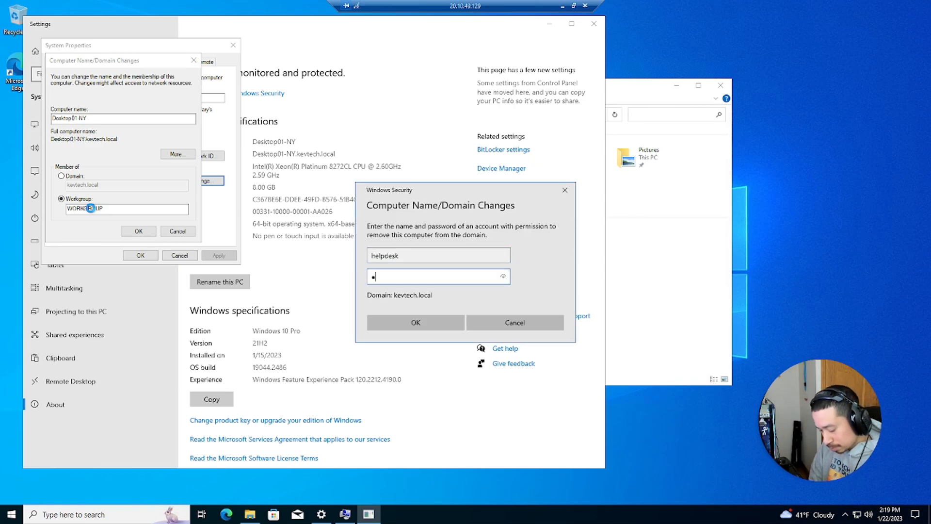
pyautogui.write('•••••••••')
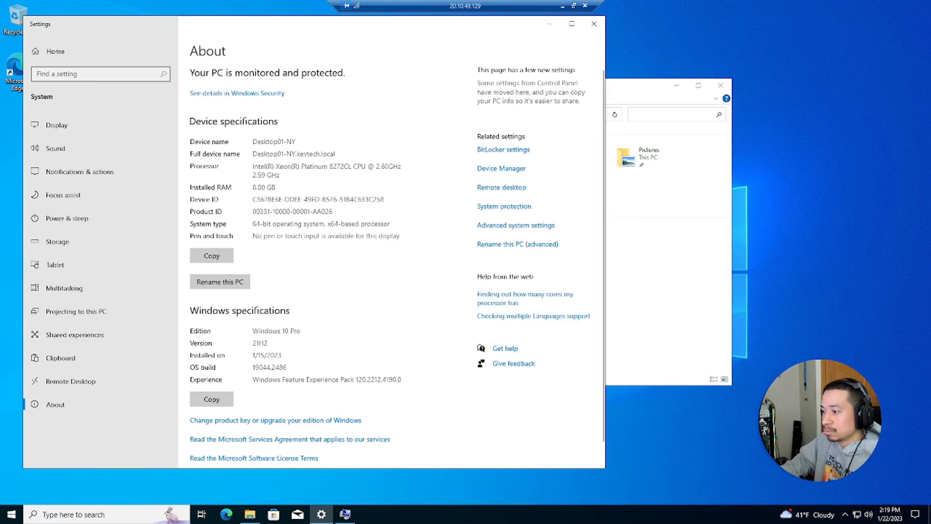
# - Close File Explorer, acknowledge the restart requirement, and close System Properties
pyautogui.click(345, 514)
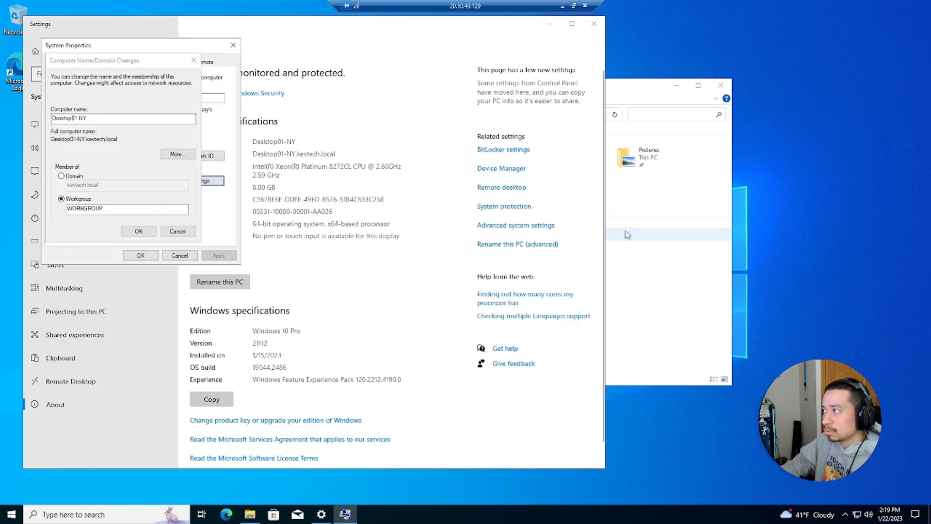
pyautogui.click(711, 89)
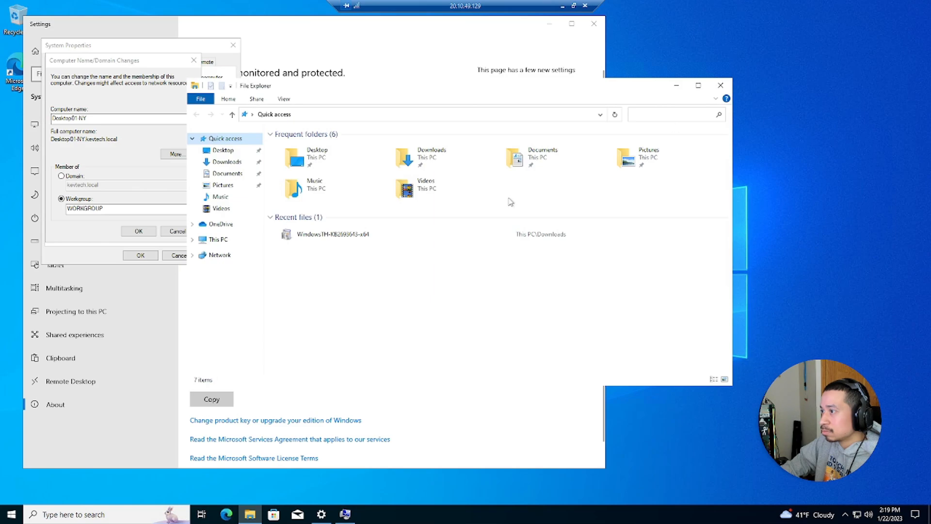
pyautogui.click(713, 90)
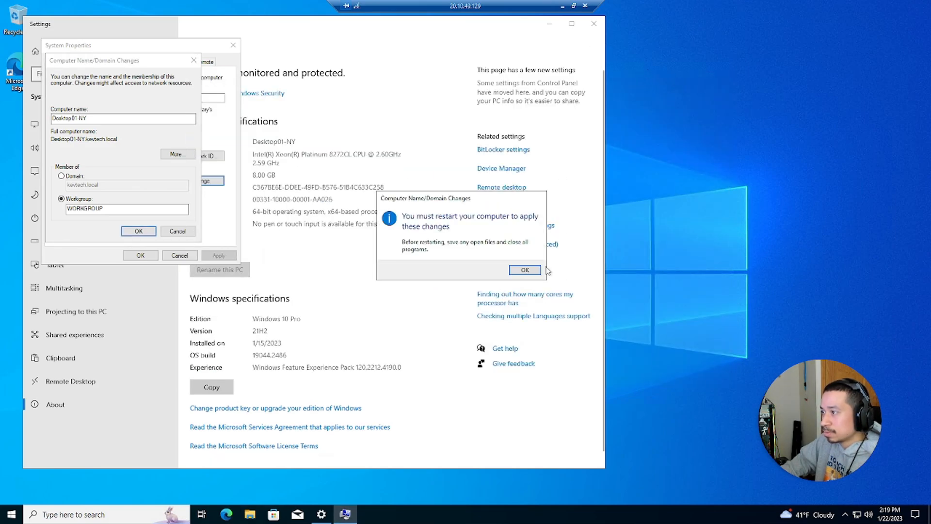
pyautogui.click(525, 270)
pyautogui.click(140, 256)
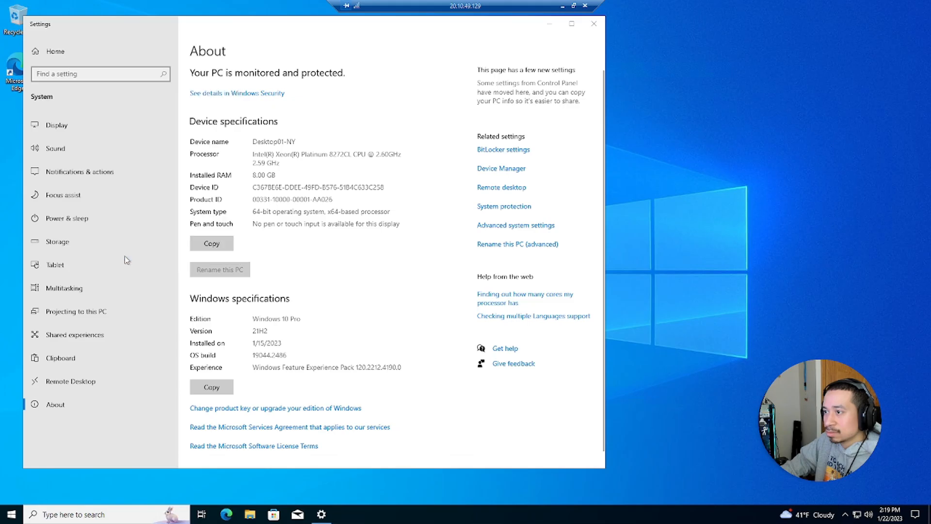
# - Restart the VM now, check the Windows10 serial console, then return to its Overview page
pyautogui.press('Return')
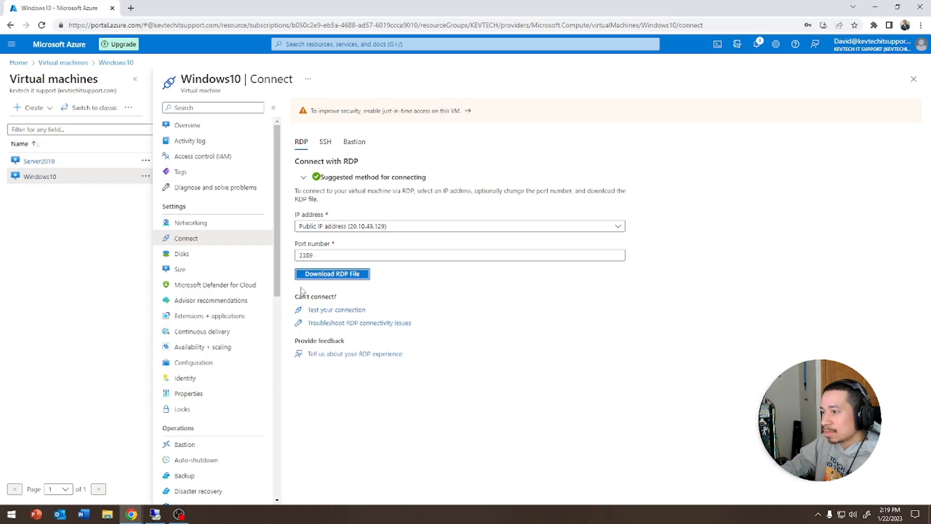
pyautogui.scroll(-1, 215, 283)
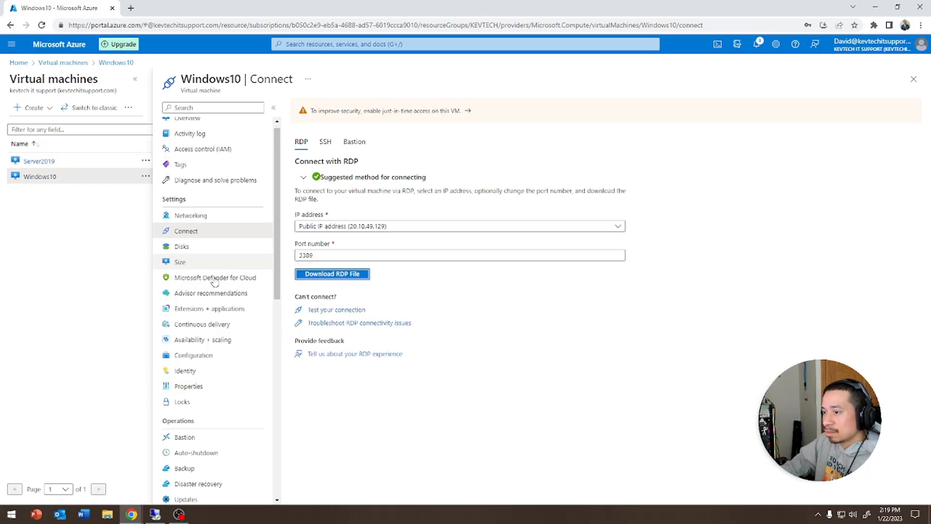
pyautogui.scroll(-9, 215, 282)
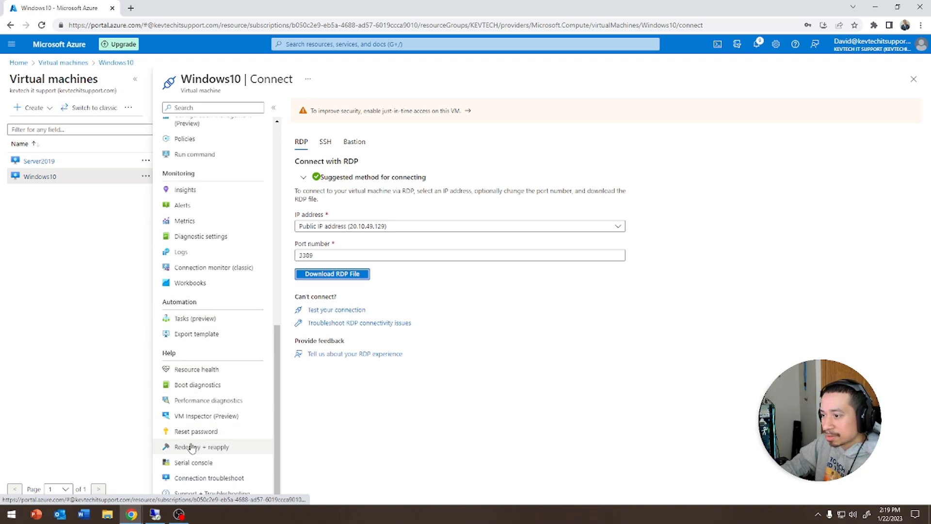
pyautogui.click(193, 463)
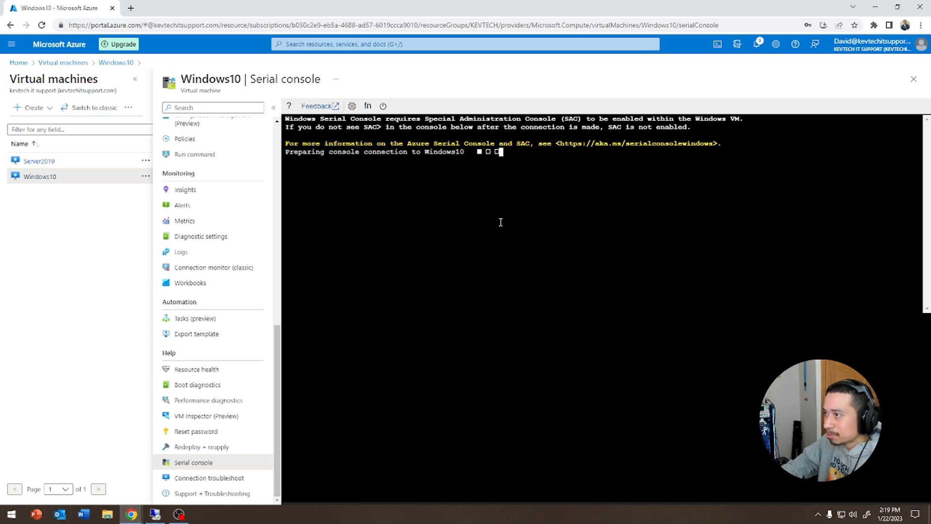
pyautogui.scroll(10, 224, 231)
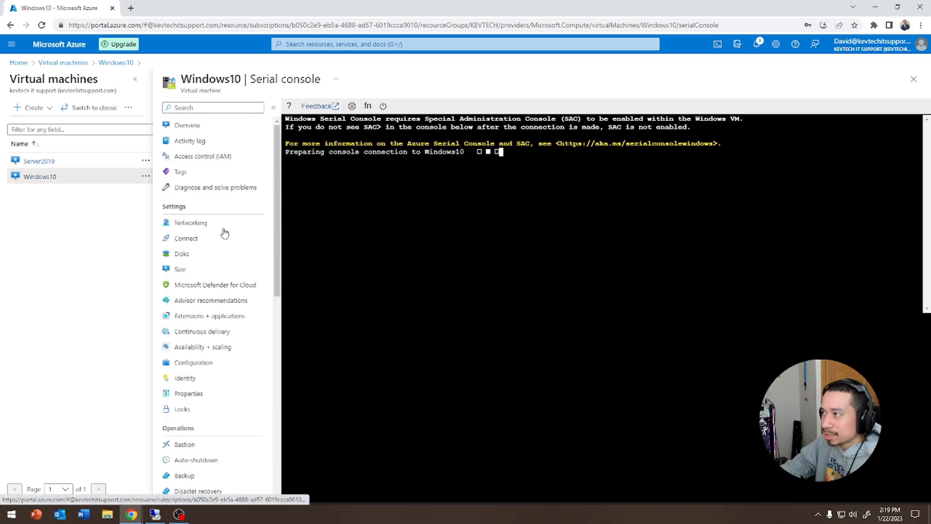
pyautogui.click(194, 131)
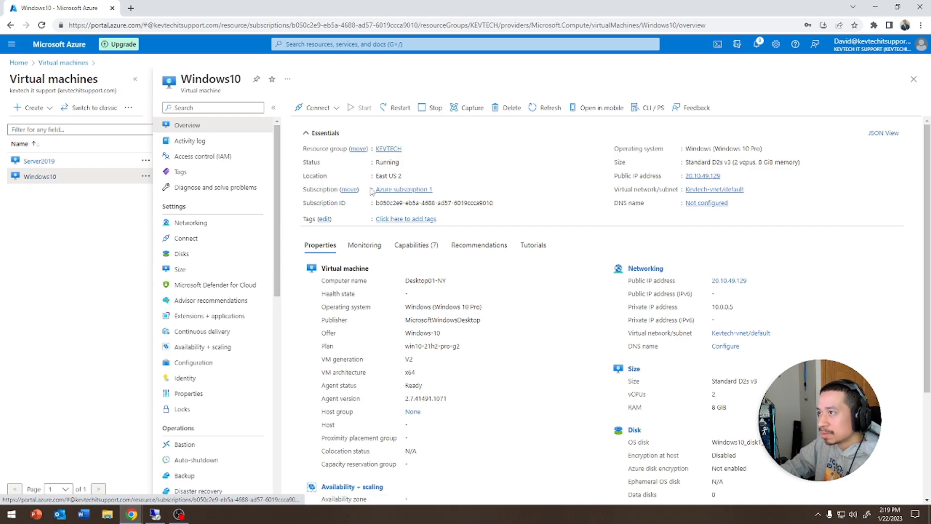
# - Download the Windows10 VM's RDP file via Connect > RDP and start connecting
pyautogui.click(318, 109)
pyautogui.click(312, 125)
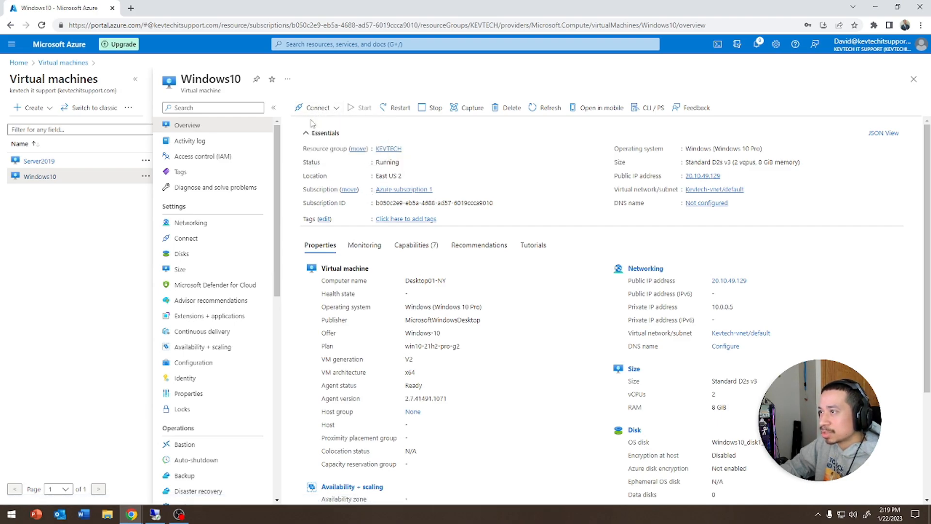
pyautogui.click(312, 337)
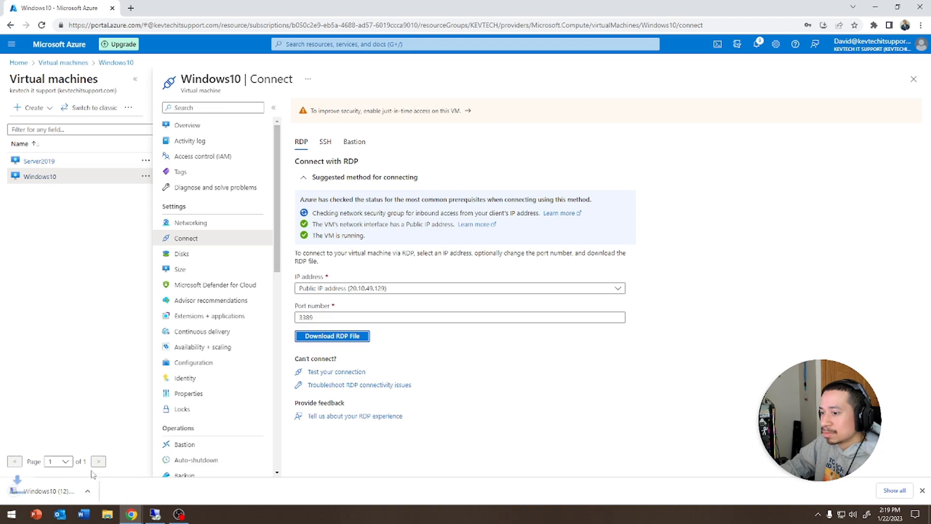
pyautogui.click(532, 310)
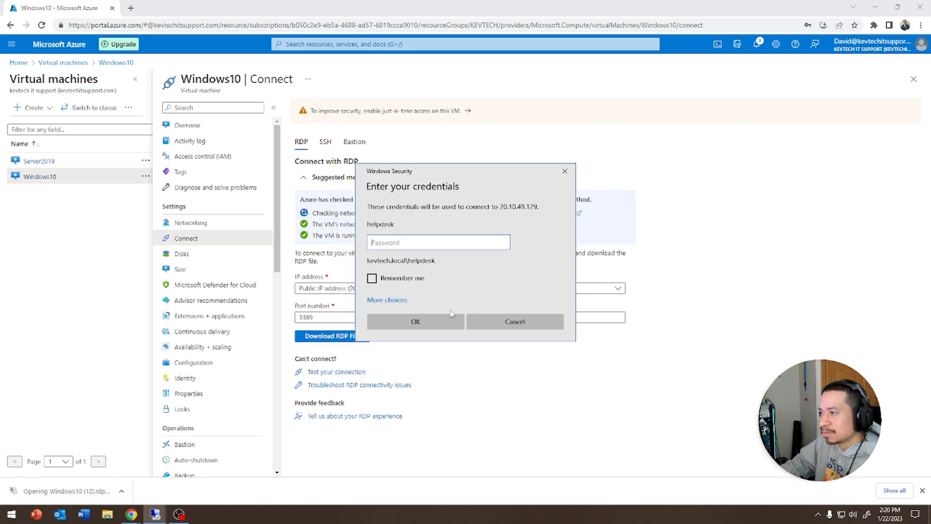
# - Sign in as .\helpdesk with its password and accept the certificate
pyautogui.click(396, 301)
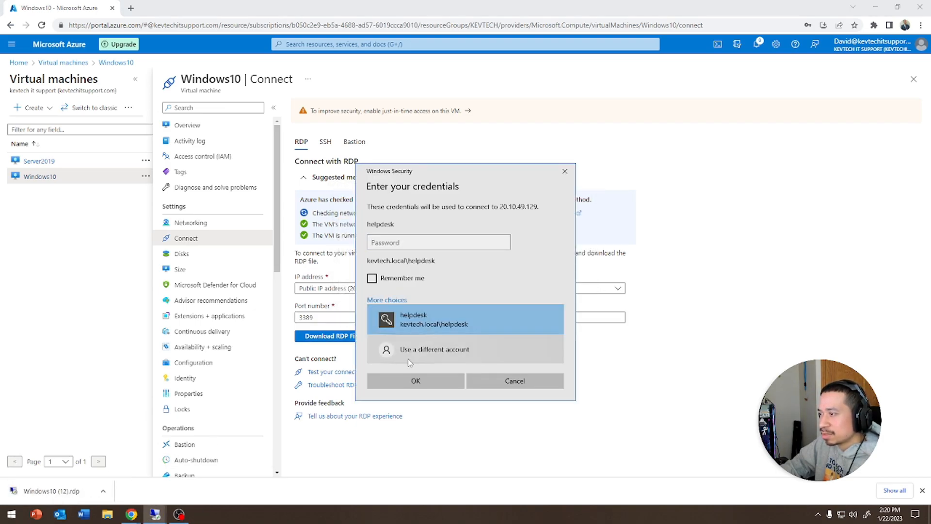
pyautogui.click(408, 358)
pyautogui.click(416, 378)
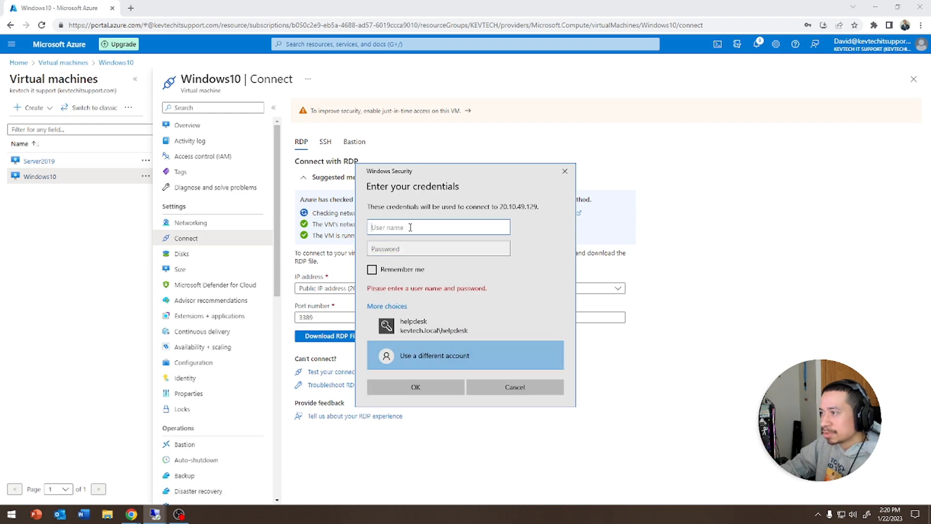
pyautogui.write('.\\helpdesk')
pyautogui.press('Tab')
pyautogui.write('pas')
pyautogui.press('BackSpace')
pyautogui.press('BackSpace')
pyautogui.press('BackSpace')
pyautogui.write('Password1')
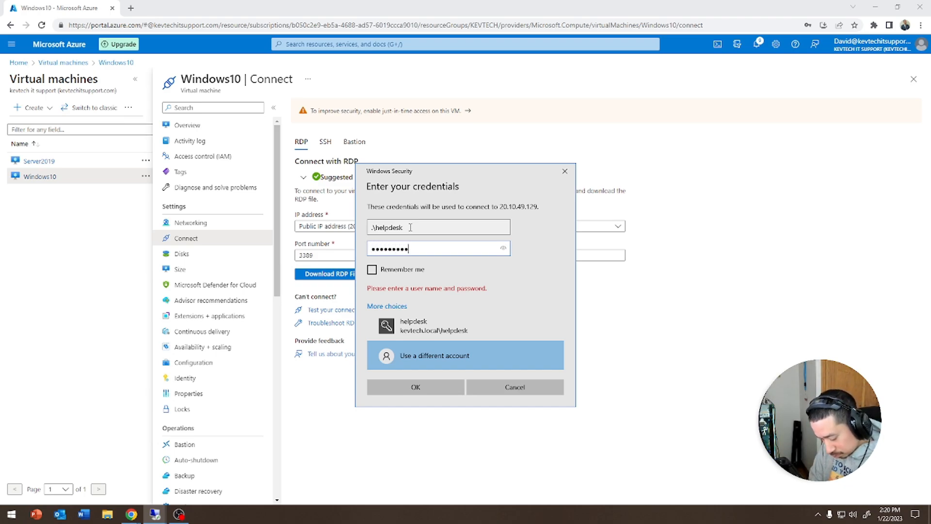
pyautogui.press('Return')
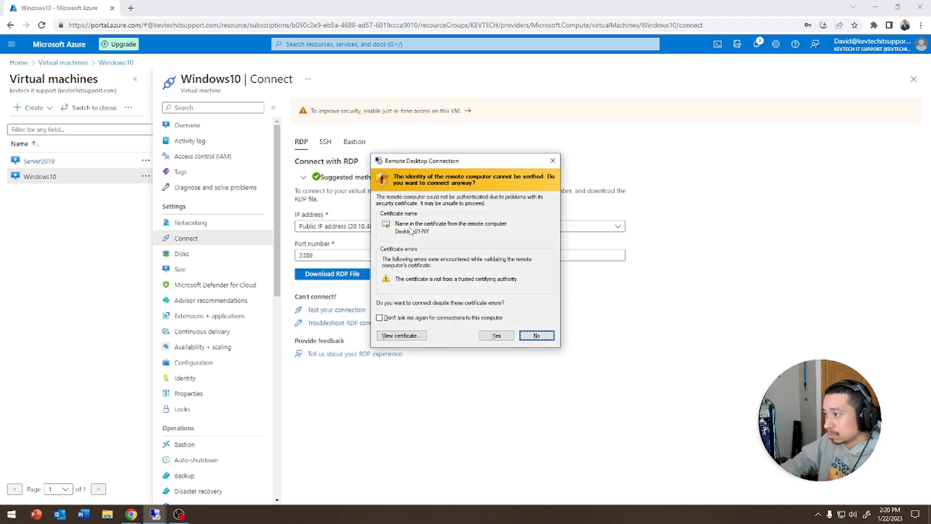
pyautogui.click(495, 338)
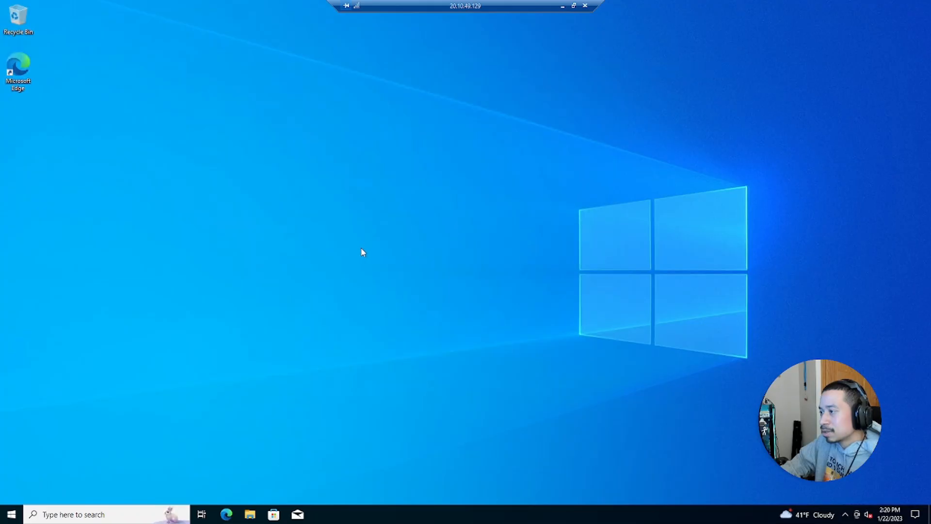
# - Open File Explorer, ping kevtech.local from an admin Command Prompt (10.0.0.4 replies), then close it
pyautogui.press('super+e')
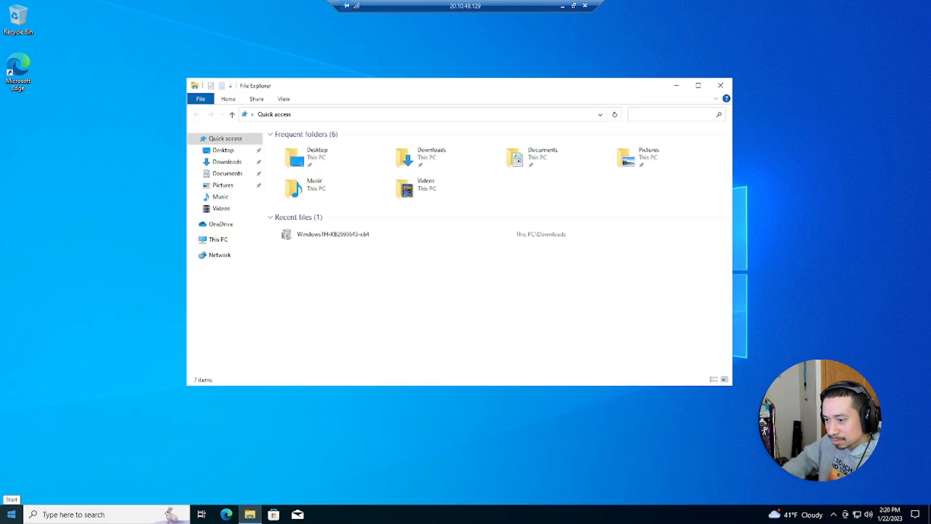
pyautogui.click(10, 513)
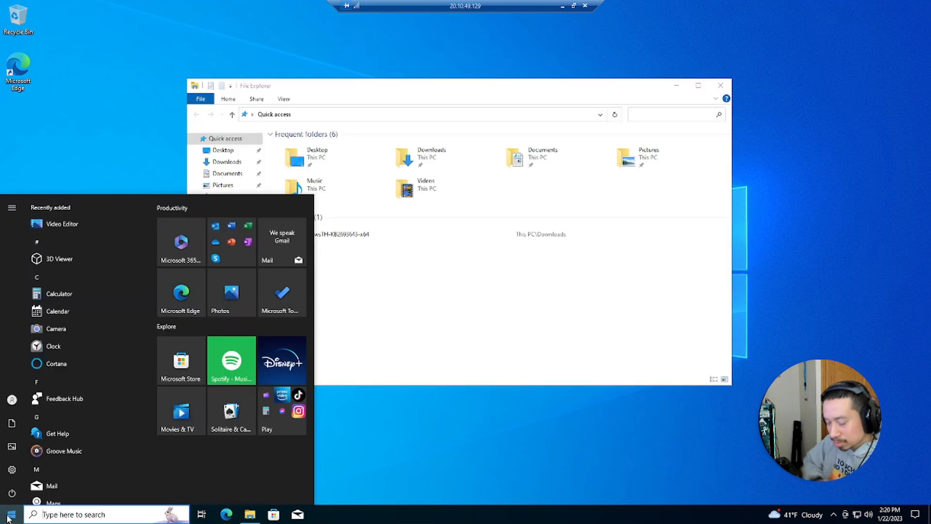
pyautogui.write('cmd')
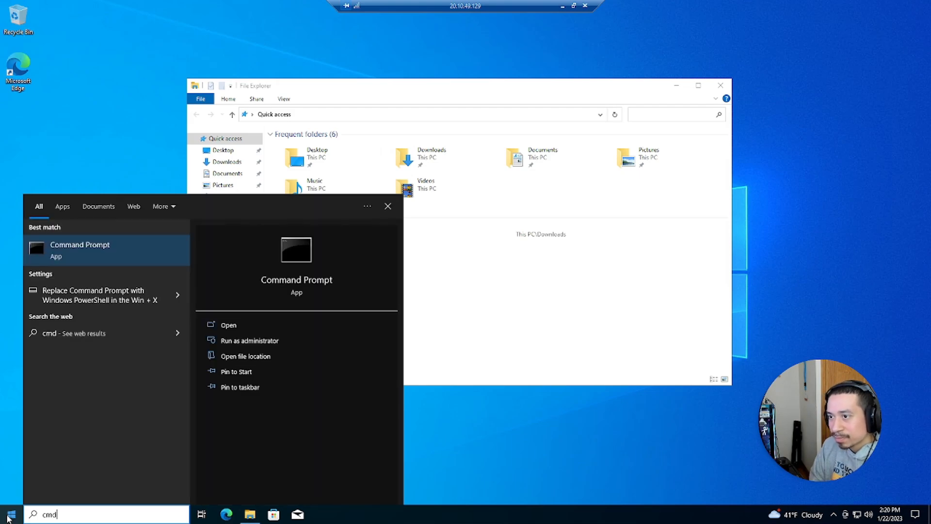
pyautogui.press('Return')
pyautogui.press('BackSpace')
pyautogui.press('BackSpace')
pyautogui.press('BackSpace')
pyautogui.press('BackSpace')
pyautogui.write('ping kwe')
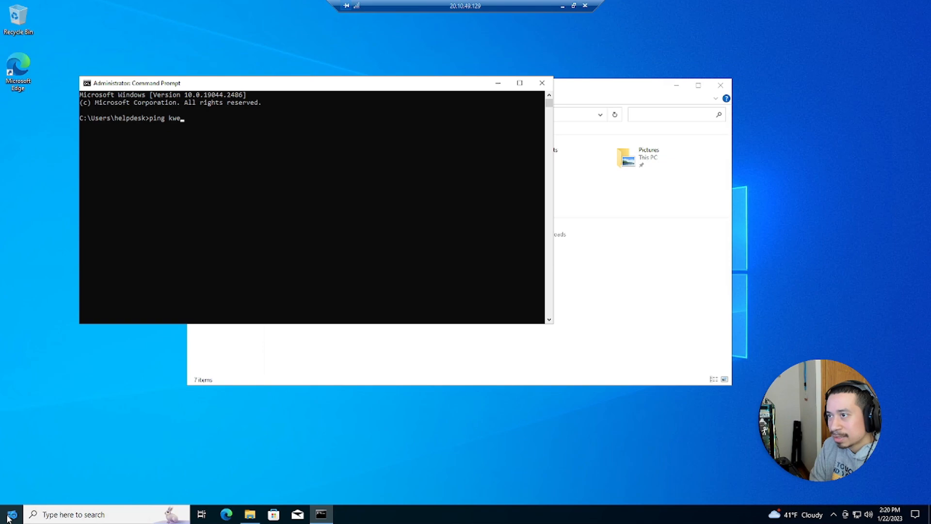
pyautogui.write('tech.o')
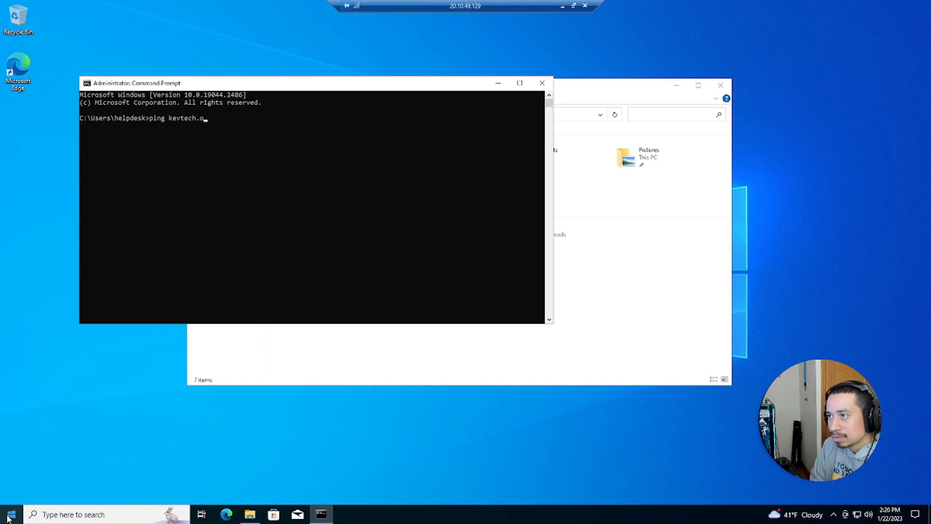
pyautogui.press('BackSpace')
pyautogui.press('BackSpace')
pyautogui.press('Return')
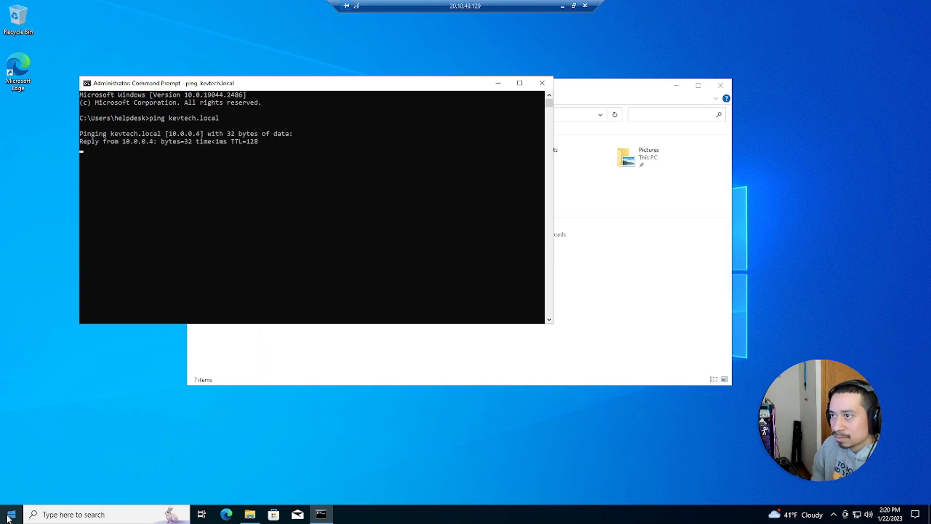
pyautogui.click(543, 83)
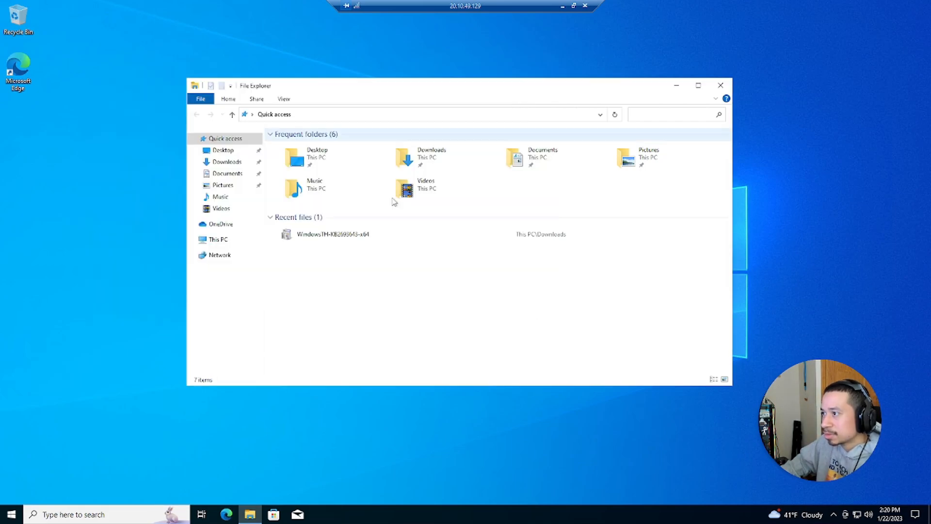
# - Open This PC's system properties and the advanced computer name Change dialog
pyautogui.click(224, 240)
pyautogui.rightClick(224, 240)
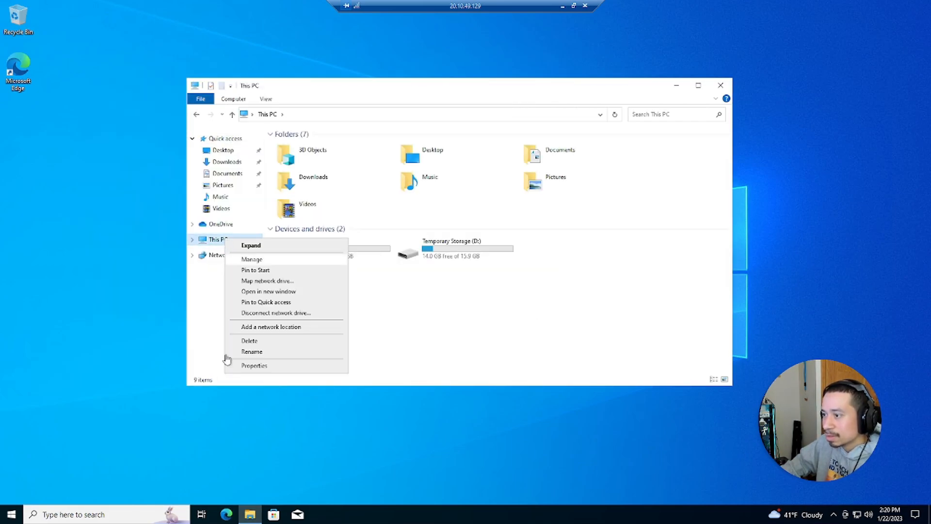
pyautogui.click(252, 366)
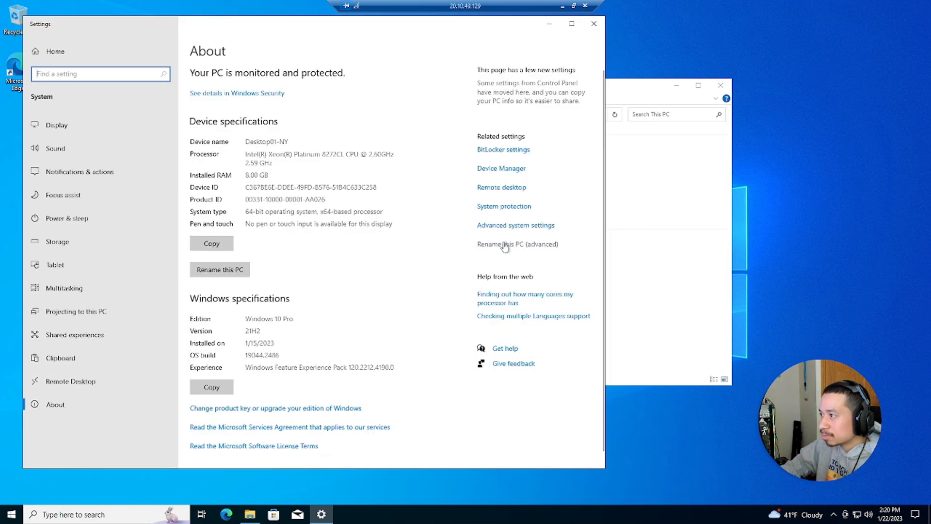
pyautogui.click(505, 244)
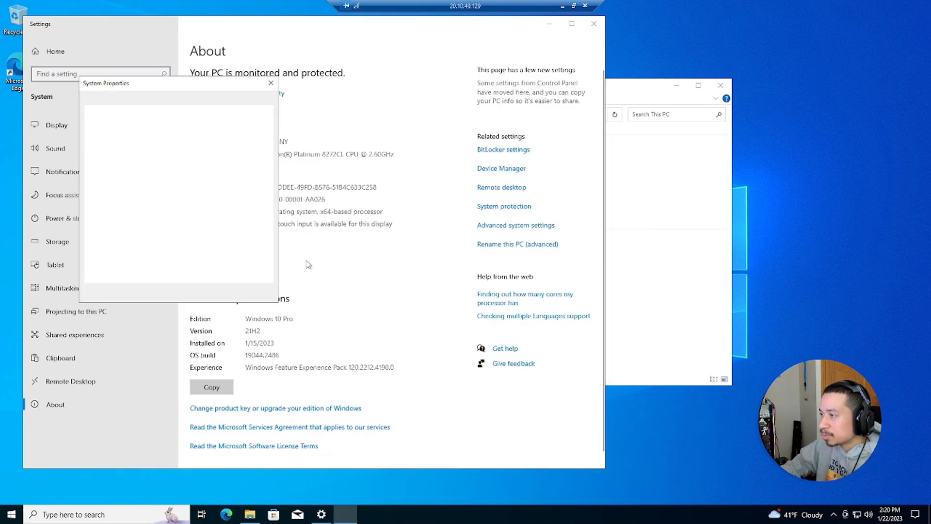
pyautogui.click(238, 219)
# - Join Desktop01-NY to the kevtech.local domain, authenticating as helpdesk
pyautogui.click(100, 214)
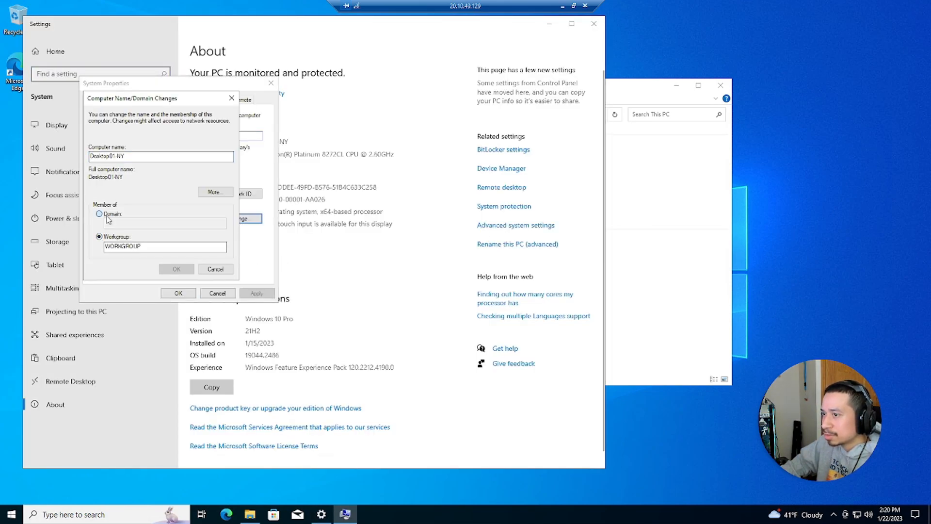
pyautogui.write('kevtech.local')
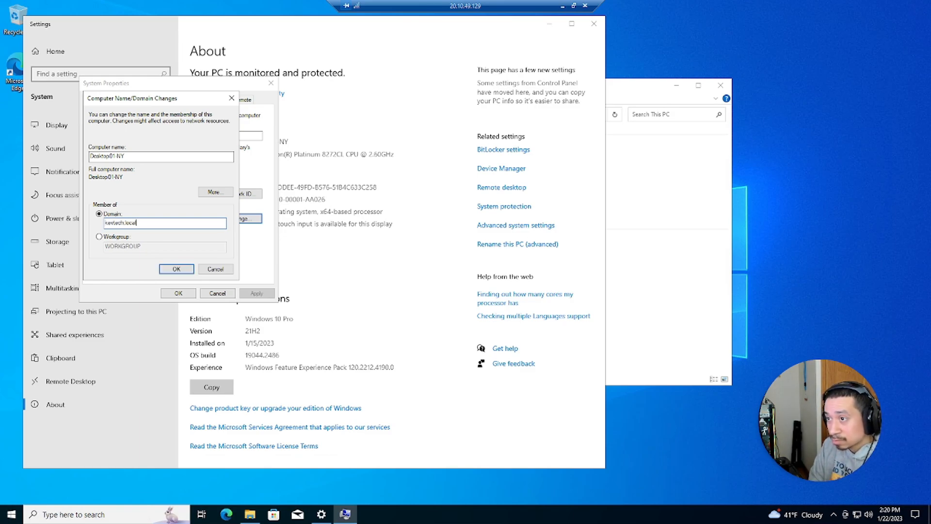
pyautogui.press('Return')
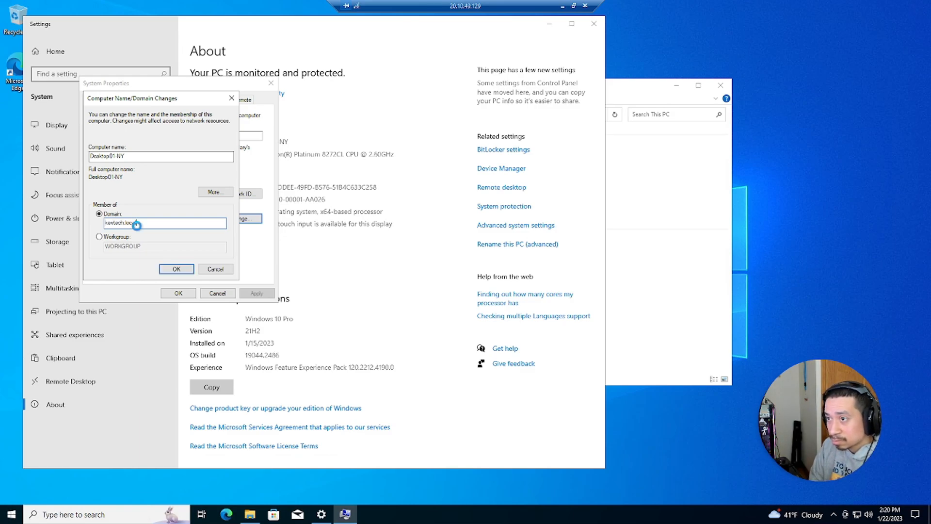
pyautogui.write('helpdesk')
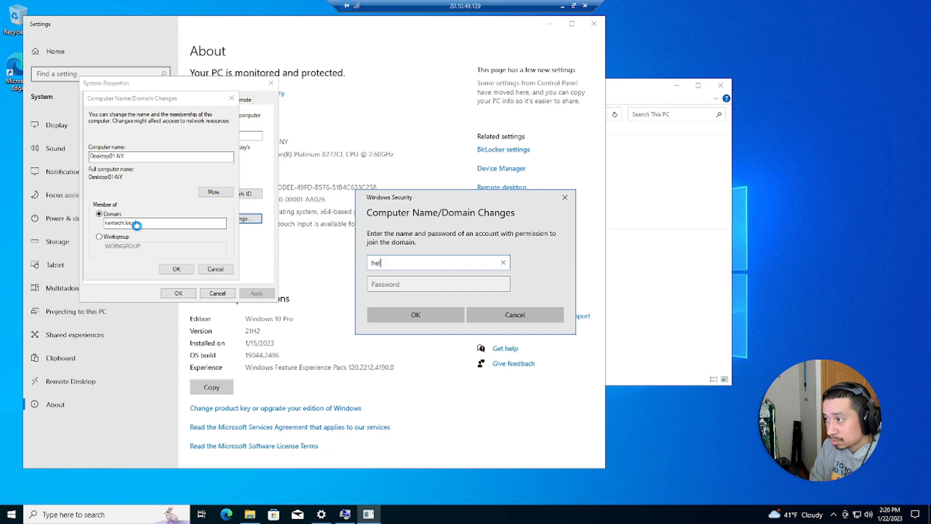
pyautogui.press('Tab')
pyautogui.write('••••••••••••')
pyautogui.press('Return')
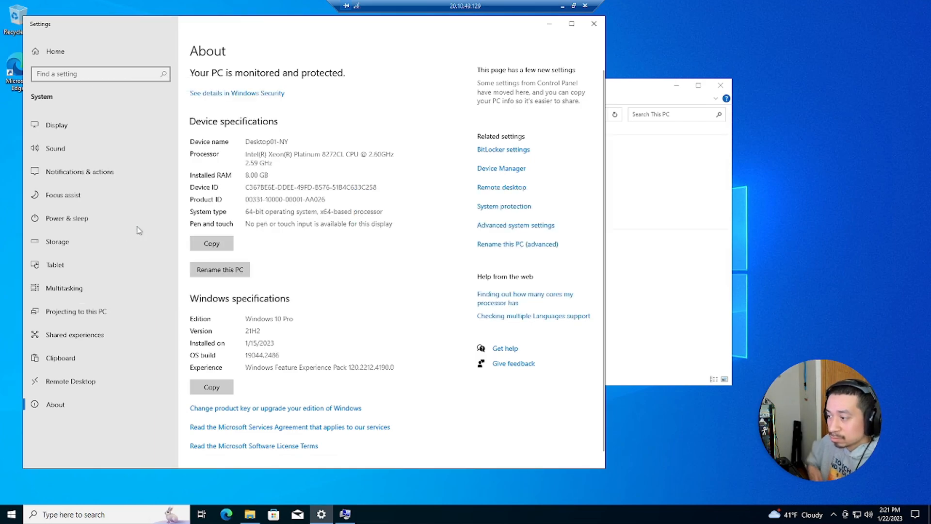
# - Close File Explorer and Settings, acknowledge the restart message, and close System Properties
pyautogui.click(721, 85)
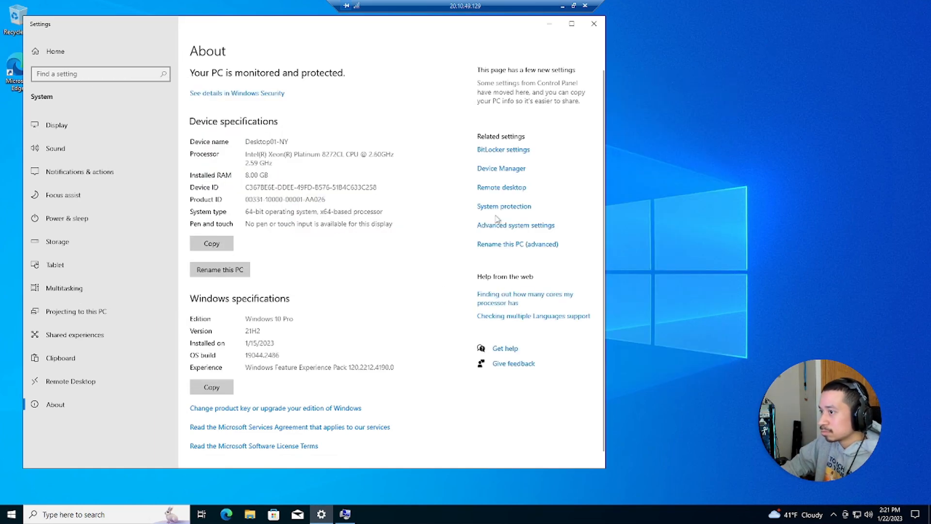
pyautogui.click(594, 23)
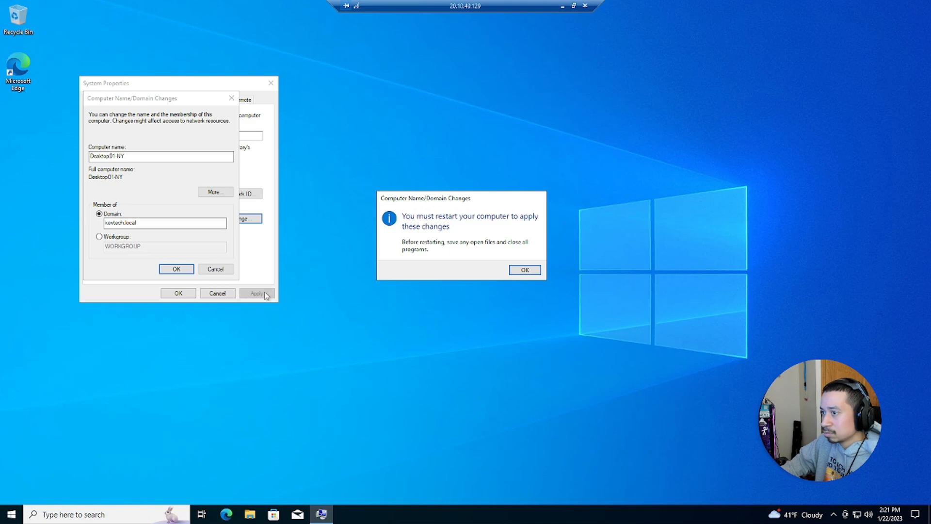
pyautogui.click(515, 270)
pyautogui.press('Return')
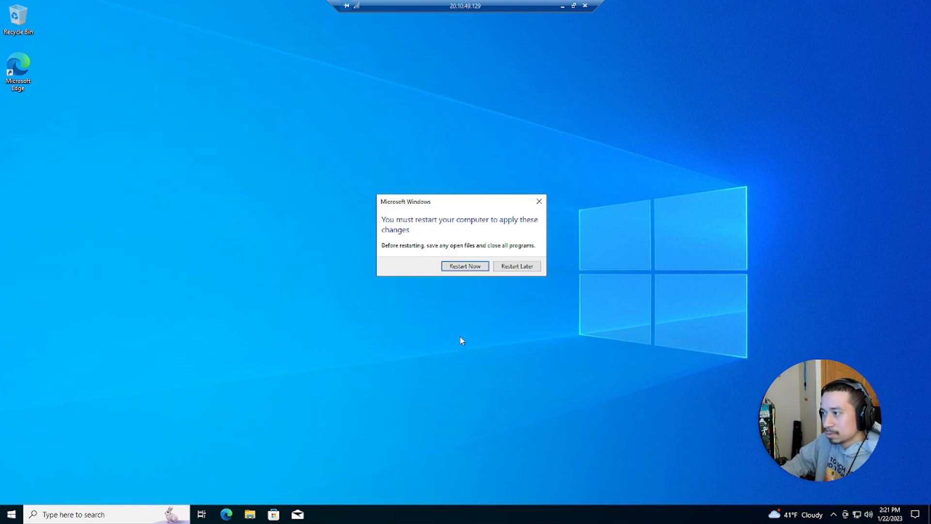
# - Restart the VM, then refresh the Computers container in ADUC on the server session
pyautogui.click(463, 267)
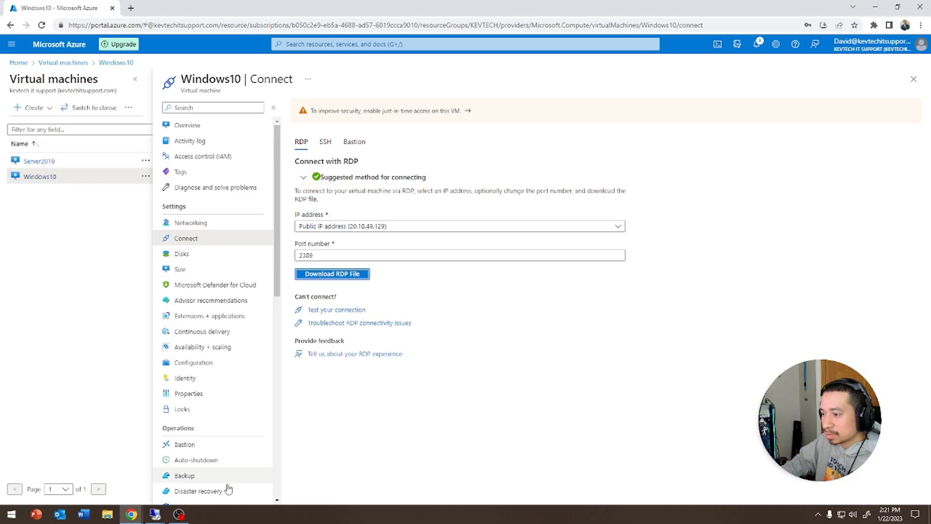
pyautogui.click(156, 514)
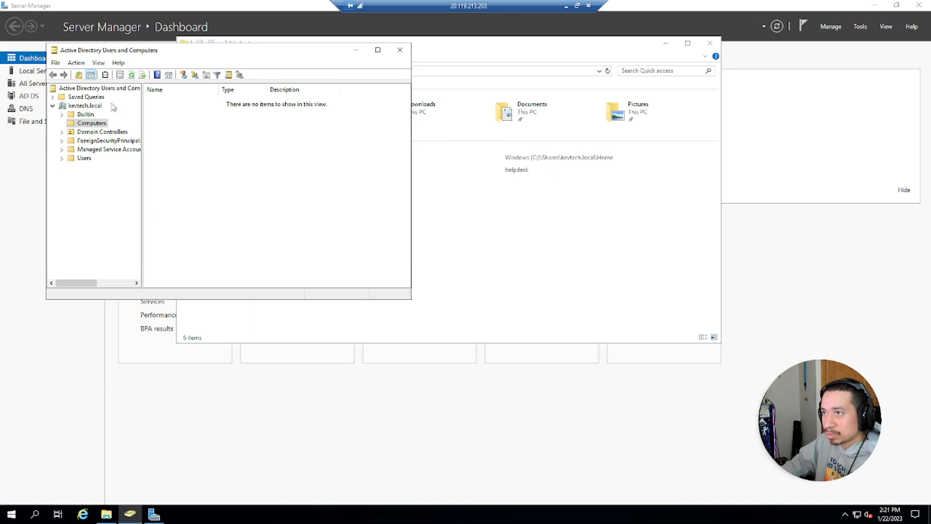
pyautogui.click(131, 75)
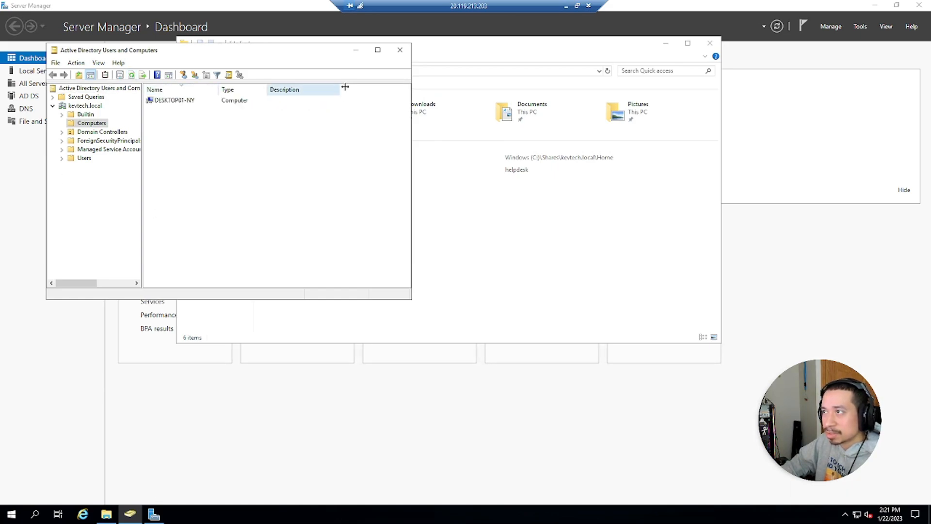
pyautogui.click(356, 51)
pyautogui.click(566, 6)
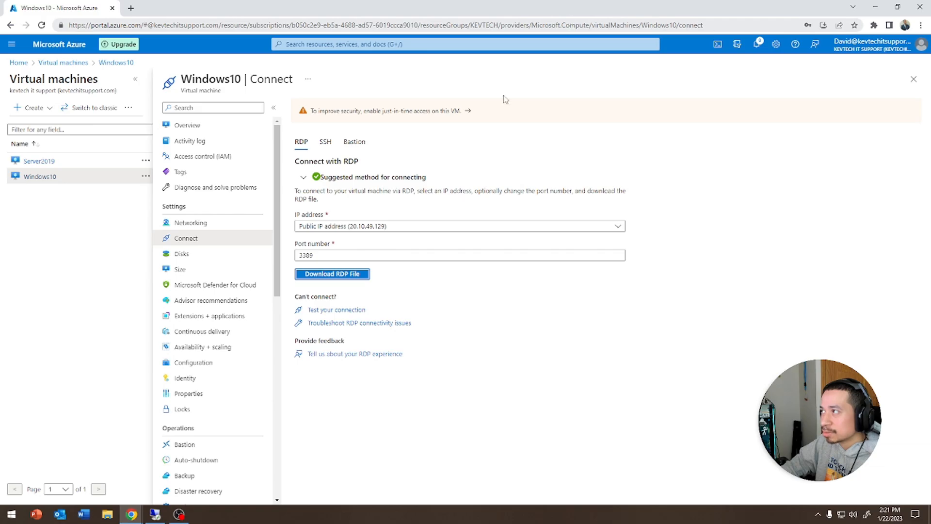
# - Close File Explorer on the server, minimize the session, and open the Windows10 VM overview
pyautogui.click(155, 514)
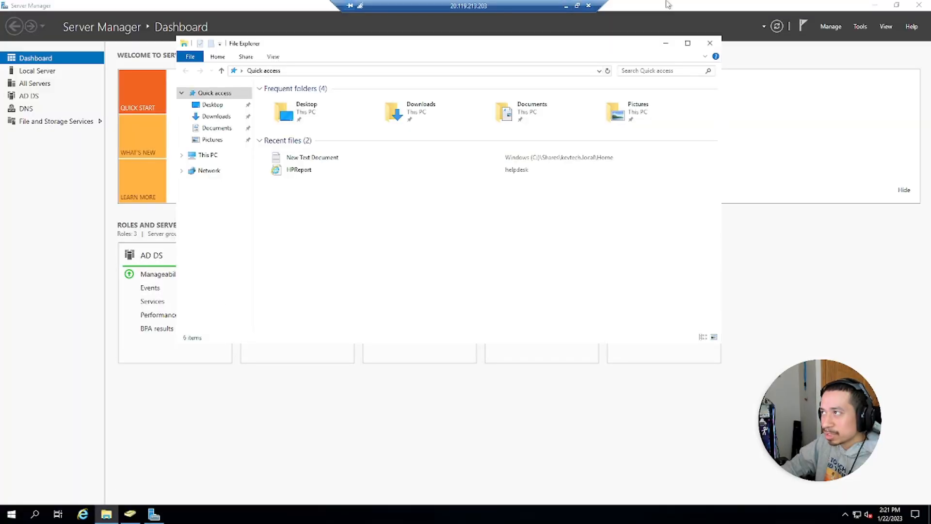
pyautogui.click(710, 43)
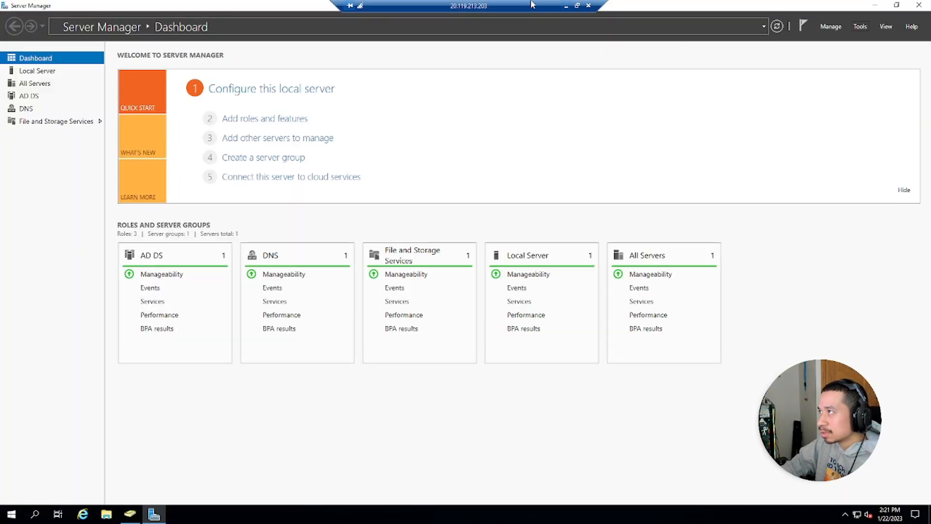
pyautogui.click(566, 6)
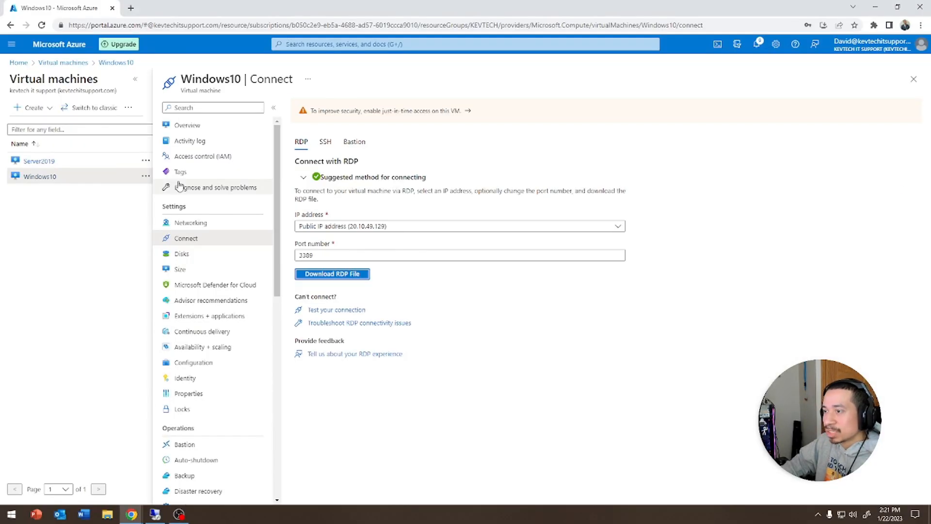
pyautogui.click(199, 126)
# - Download the Windows10 VM's RDP file from its Connect page and launch the connection
pyautogui.click(311, 107)
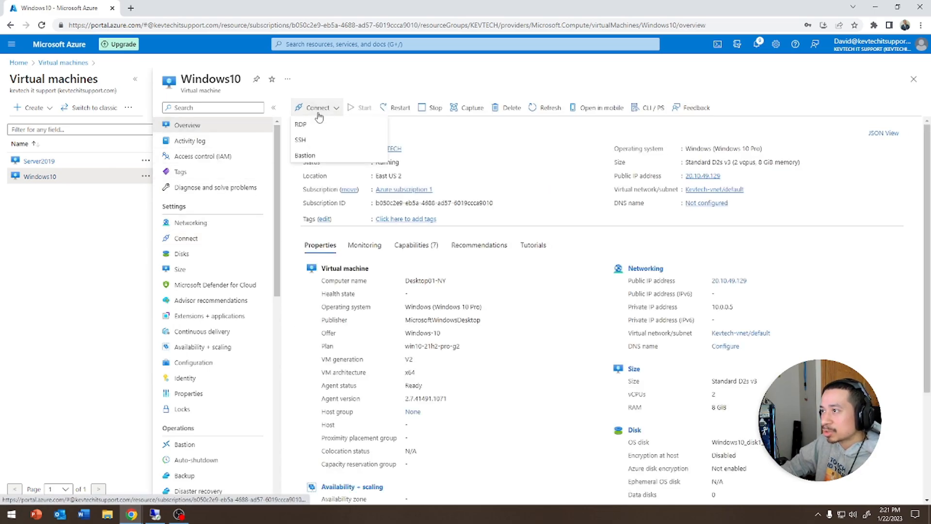
pyautogui.click(308, 124)
pyautogui.click(335, 336)
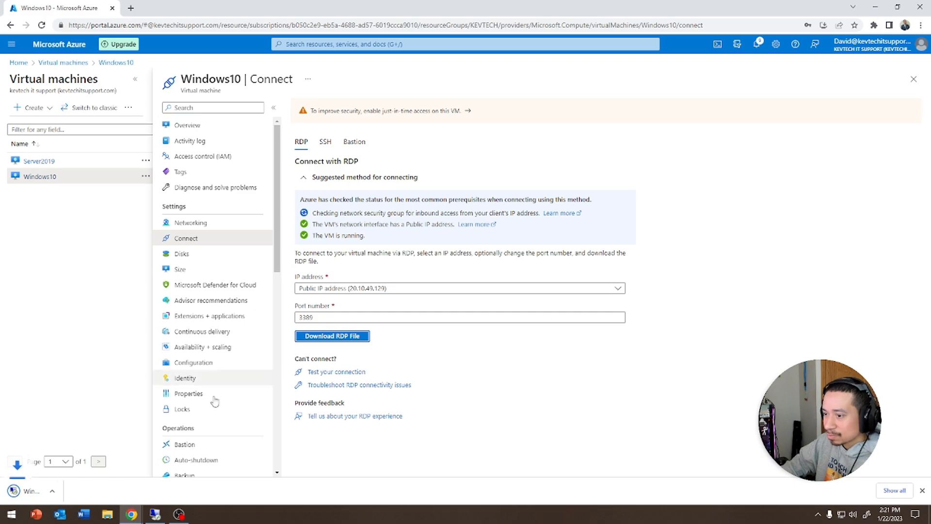
pyautogui.click(50, 492)
pyautogui.click(535, 310)
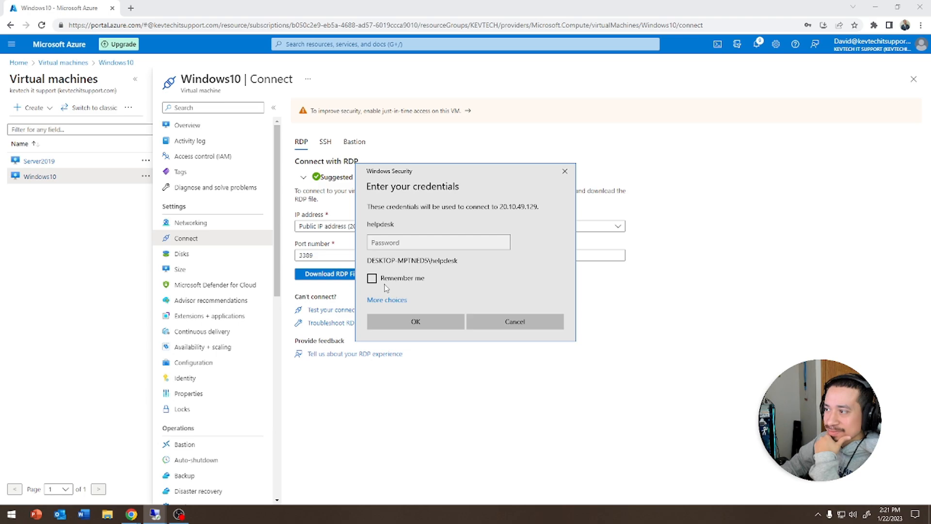
# - Sign in with a different account using the domain test user's credentials and accept the certificate
pyautogui.click(388, 300)
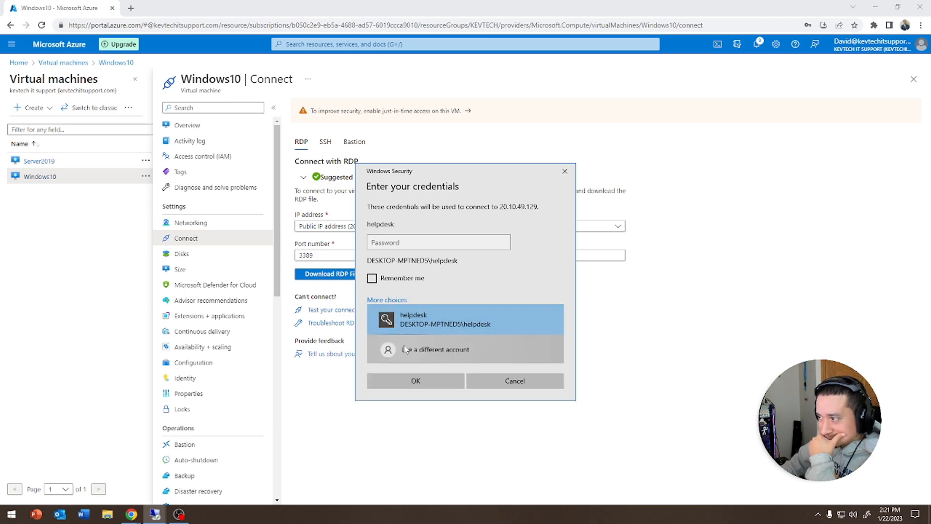
pyautogui.click(434, 350)
pyautogui.write('kevtech')
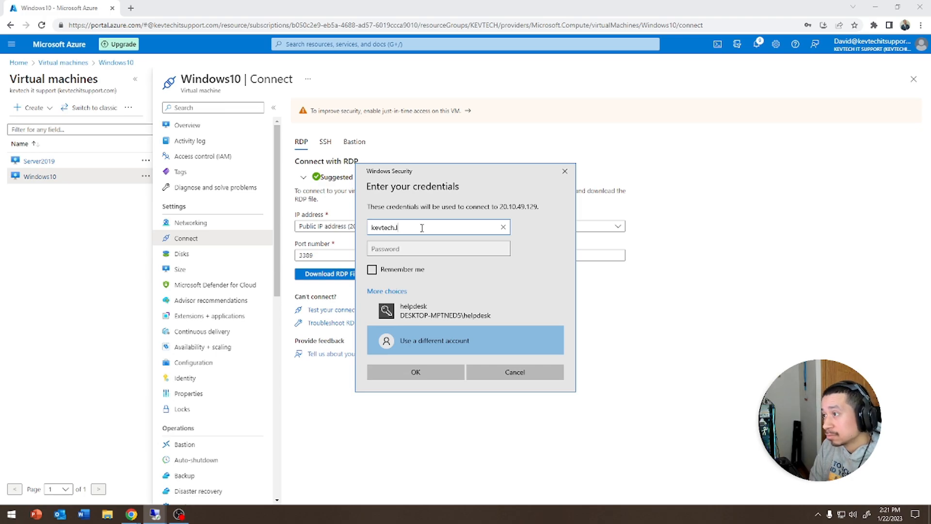
pyautogui.write('.local\\')
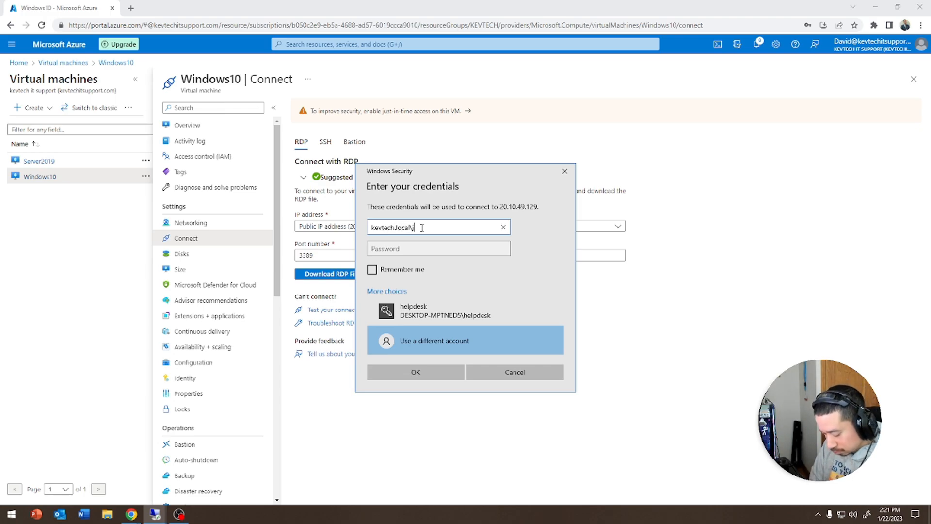
pyautogui.write('jimmy')
pyautogui.press('Tab')
pyautogui.write('****')
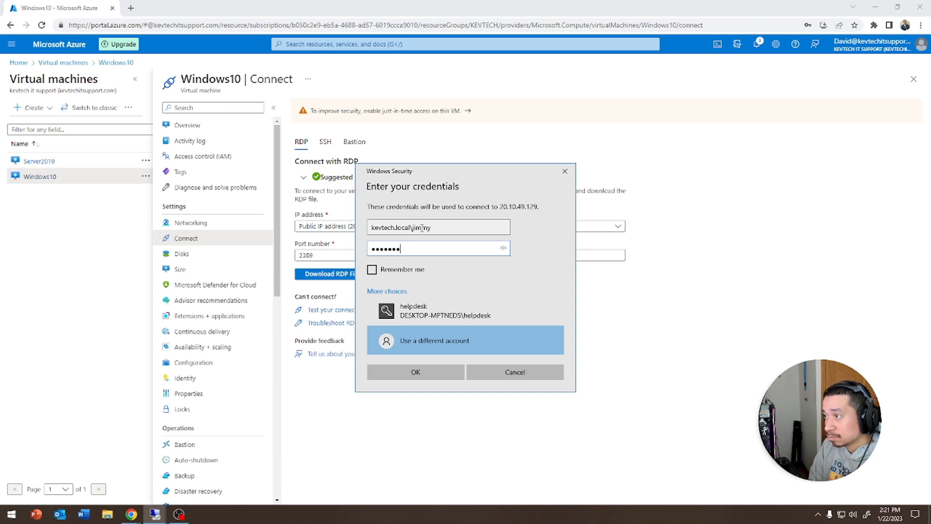
pyautogui.write('***')
pyautogui.press('Return')
pyautogui.click(496, 335)
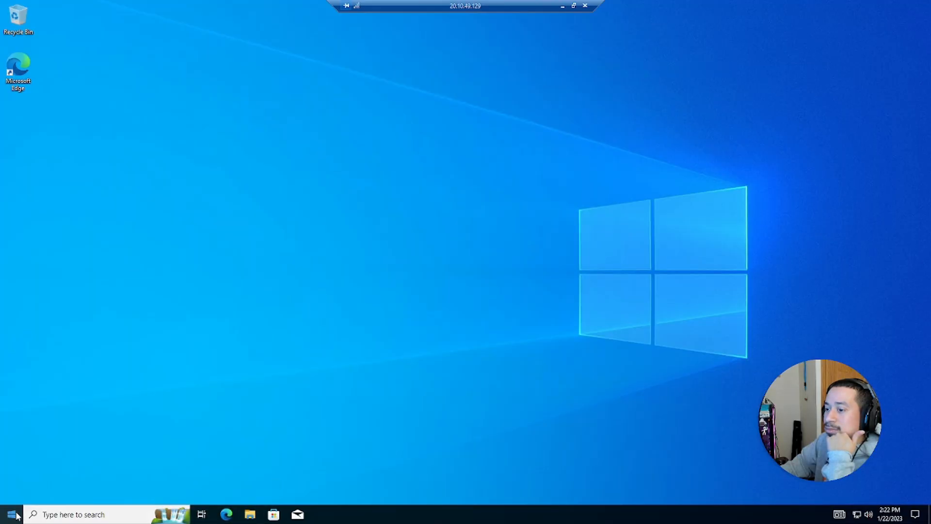
# - Open Command Prompt and mistakenly run gpedit /r, then close the error and Group Policy Editor
pyautogui.click(12, 514)
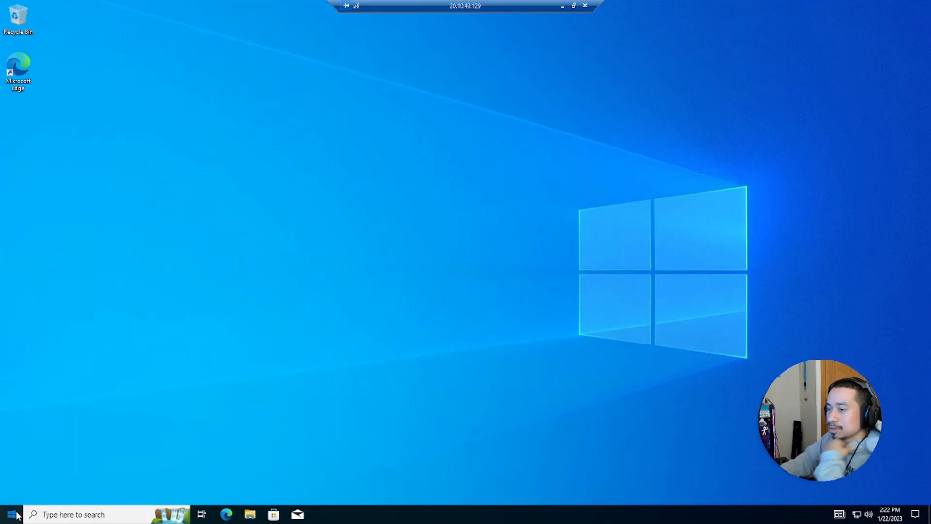
pyautogui.write('cmd')
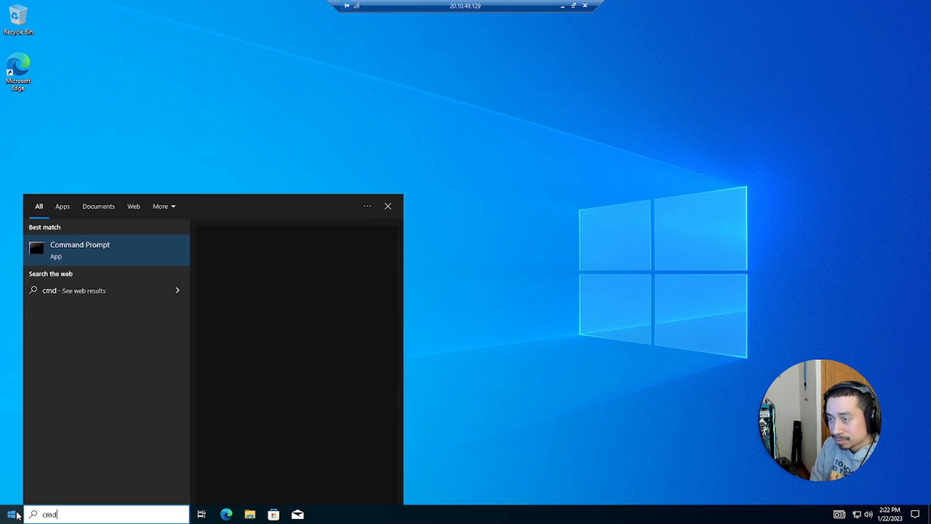
pyautogui.press('Return')
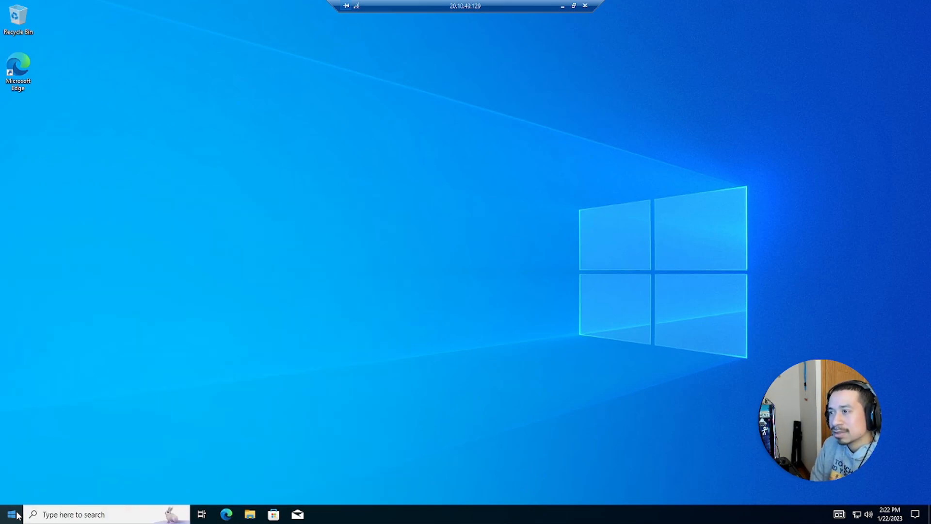
pyautogui.write('gp')
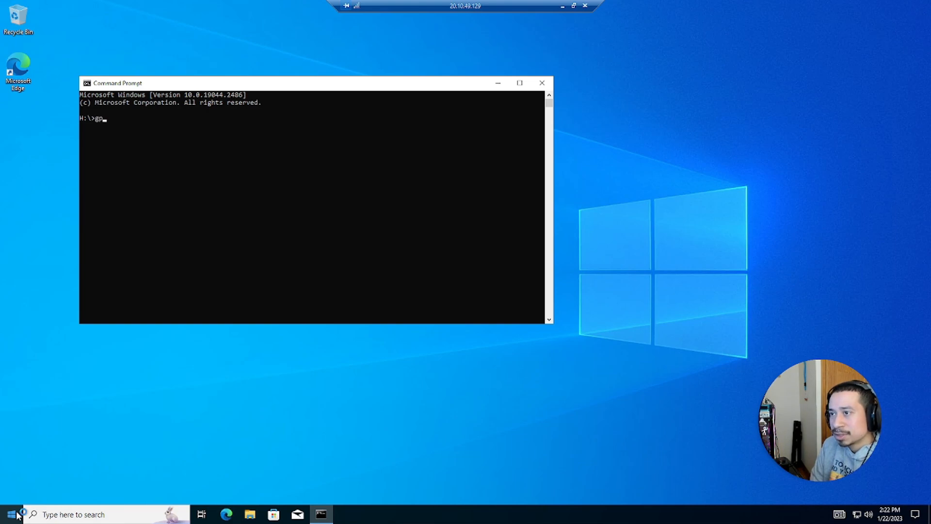
pyautogui.write('edit /r')
pyautogui.press('Return')
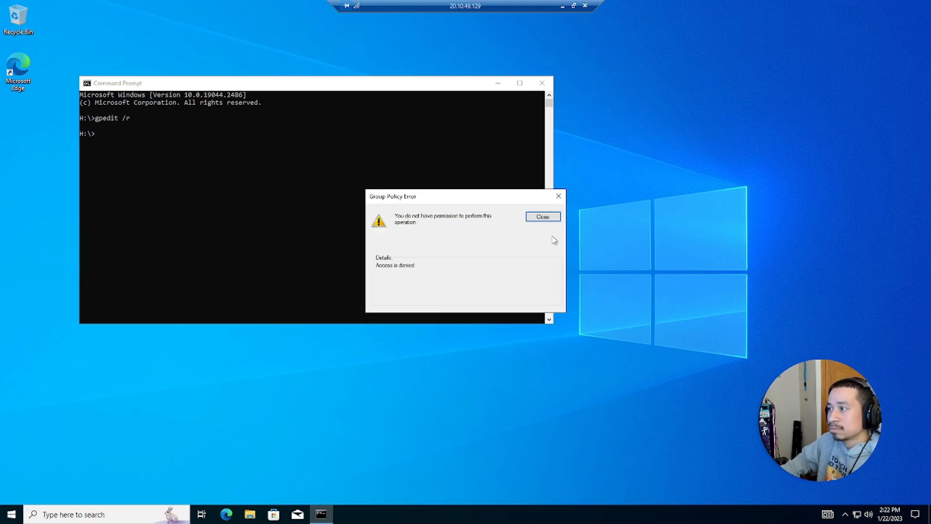
pyautogui.click(551, 217)
pyautogui.click(543, 83)
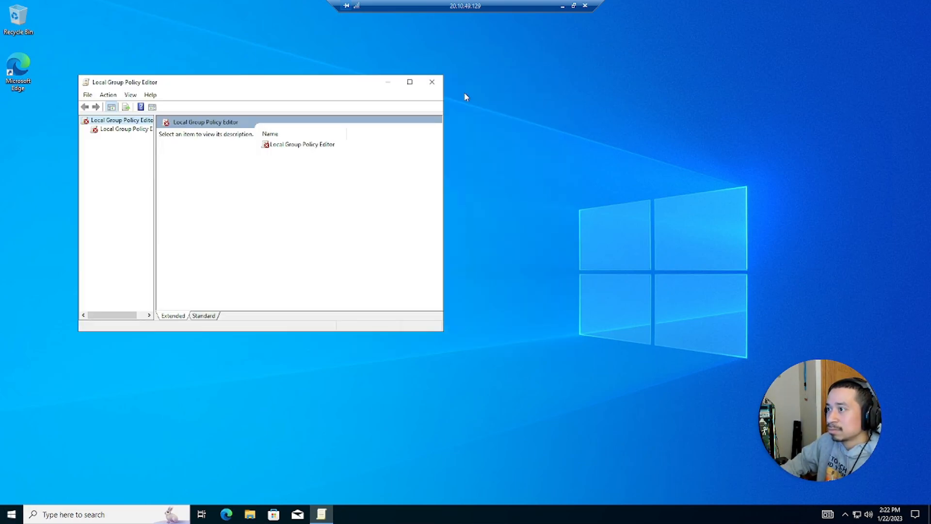
pyautogui.click(433, 82)
# - Reopen Command Prompt and run gpresult /r to review the group policy results
pyautogui.click(100, 514)
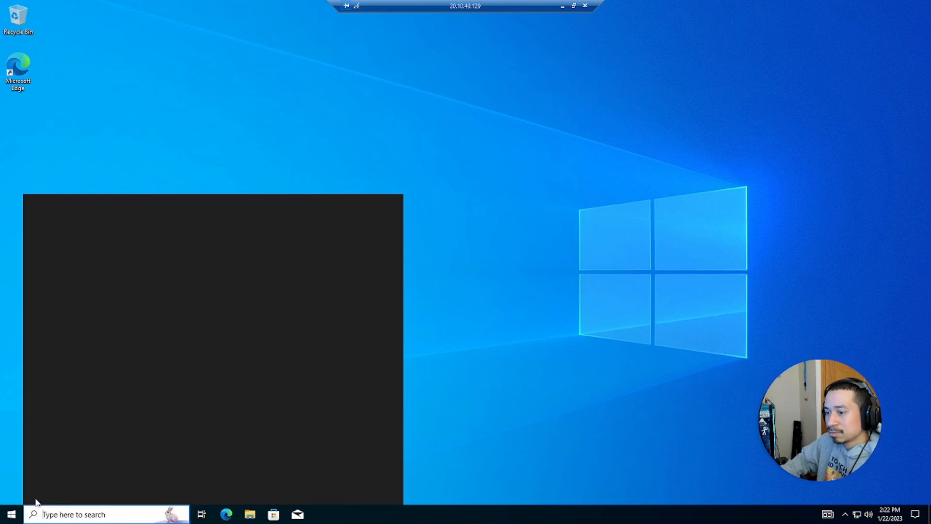
pyautogui.click(13, 512)
pyautogui.write('cmd')
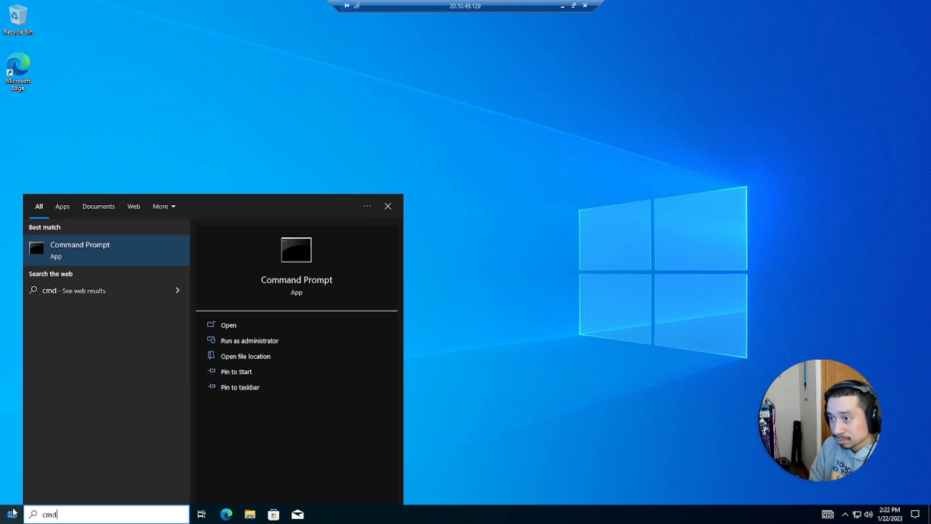
pyautogui.press('Return')
pyautogui.write('gpresult')
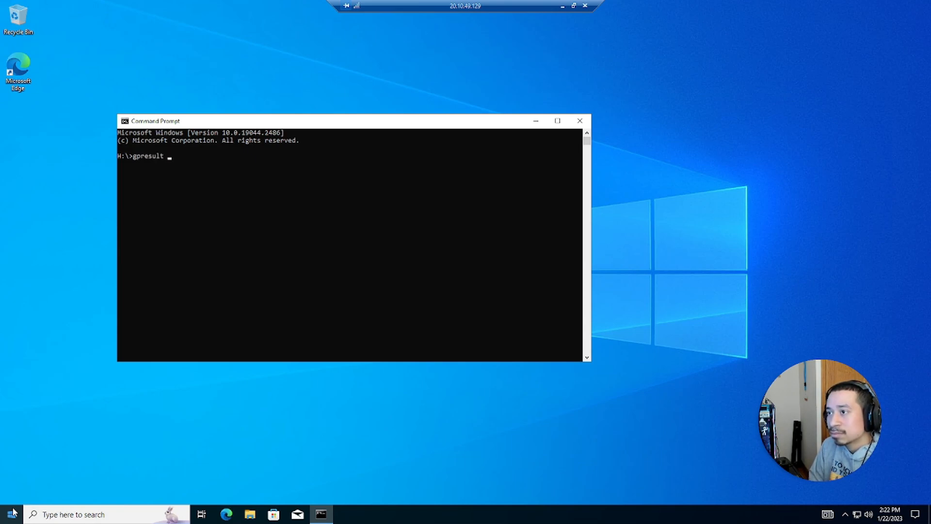
pyautogui.write('r')
pyautogui.press('Return')
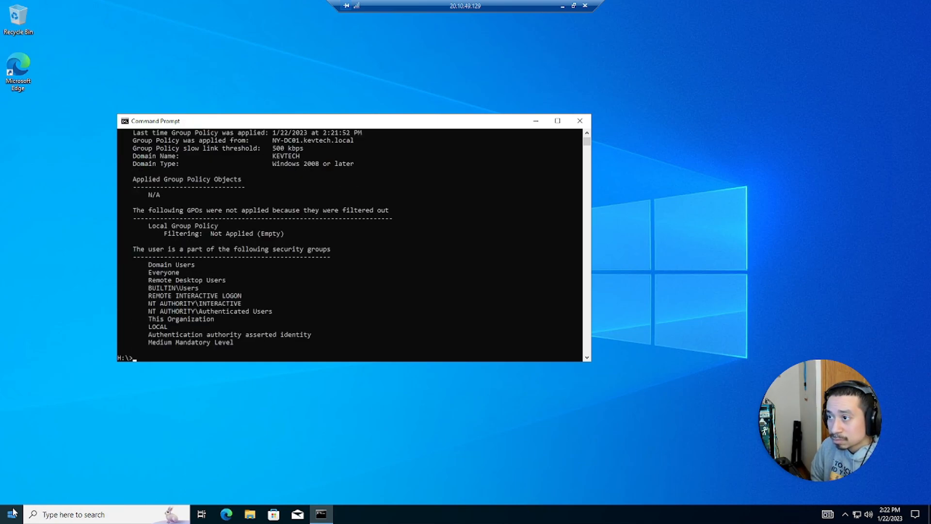
pyautogui.scroll(7, 251, 281)
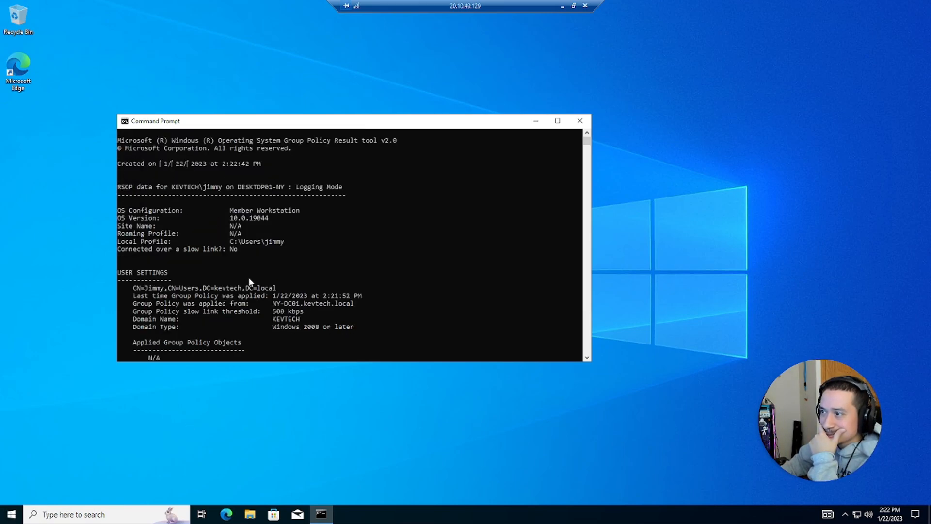
pyautogui.scroll(-10, 240, 261)
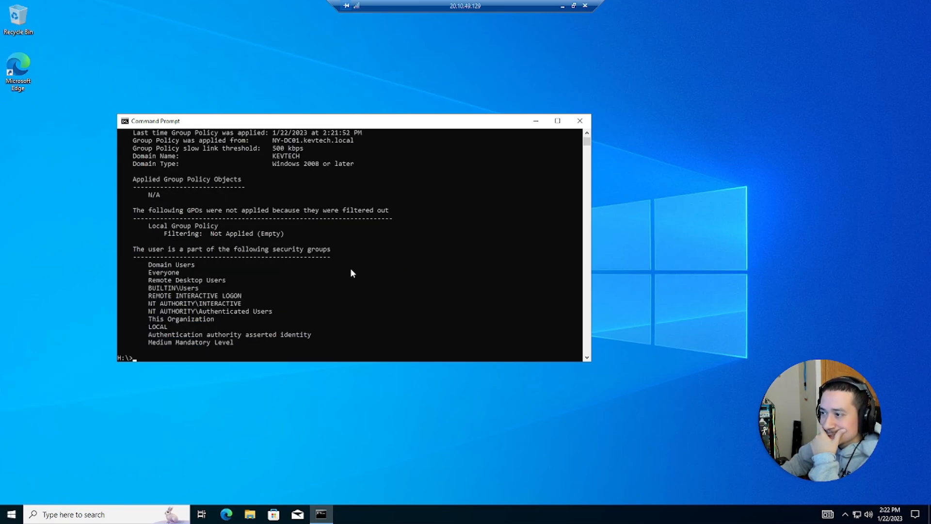
# - Run net user /domain for the test user, confirming expiry Never and logon hours All, then disconnect
pyautogui.write('t user jimmy')
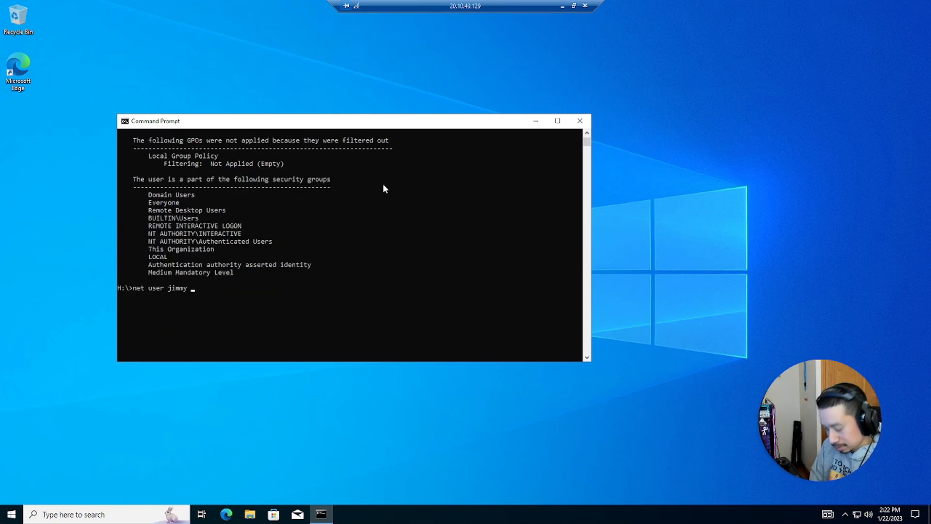
pyautogui.write(' /domain')
pyautogui.press('Return')
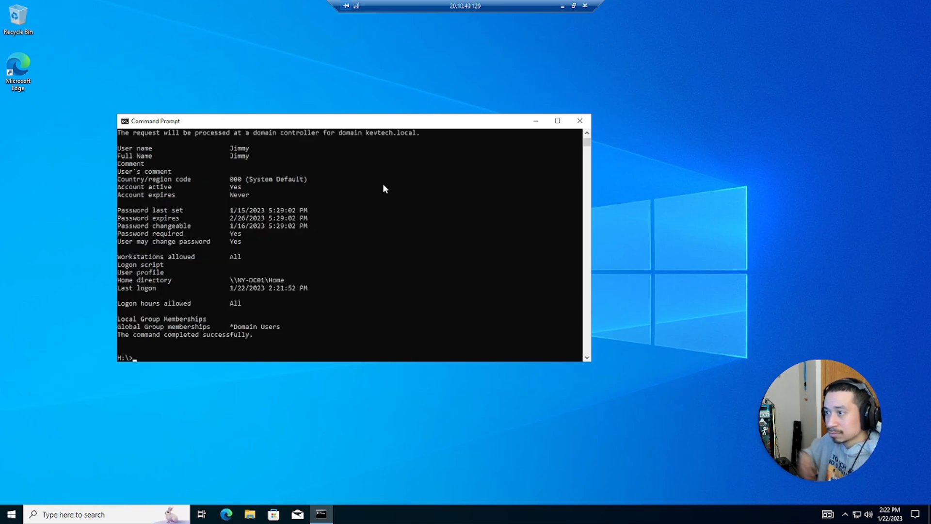
pyautogui.scroll(2, 234, 252)
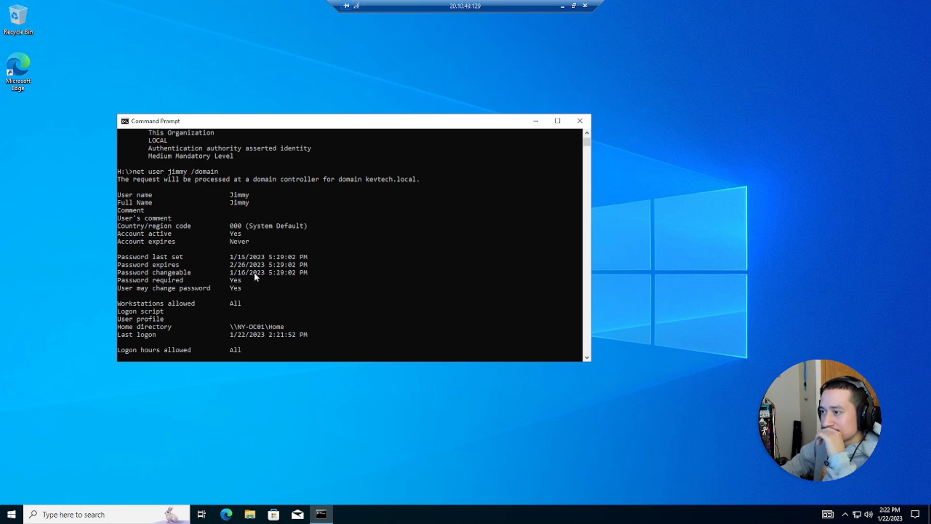
pyautogui.scroll(-3, 287, 307)
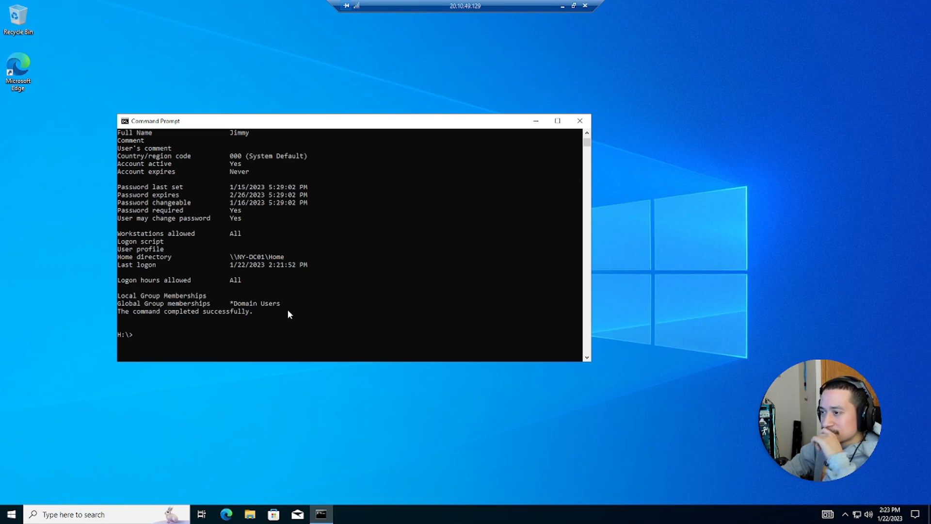
pyautogui.scroll(8, 254, 315)
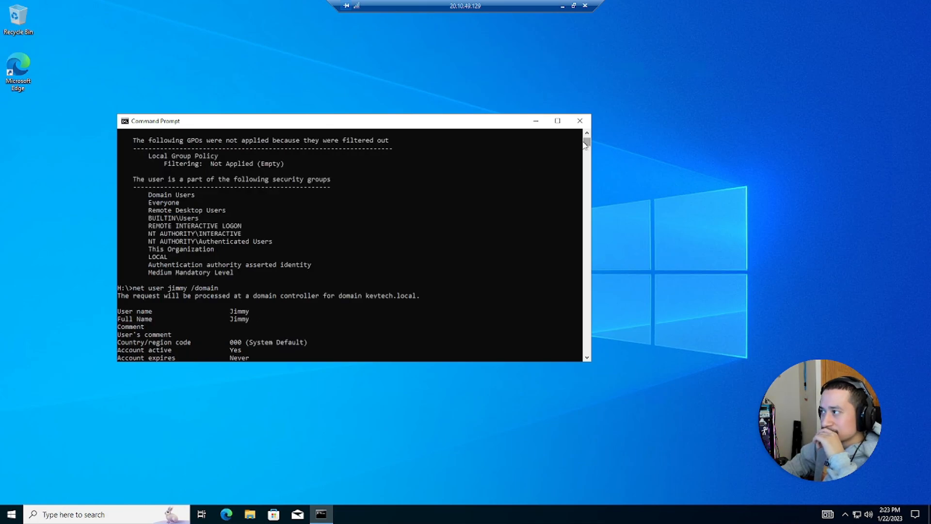
pyautogui.click(580, 120)
pyautogui.click(585, 6)
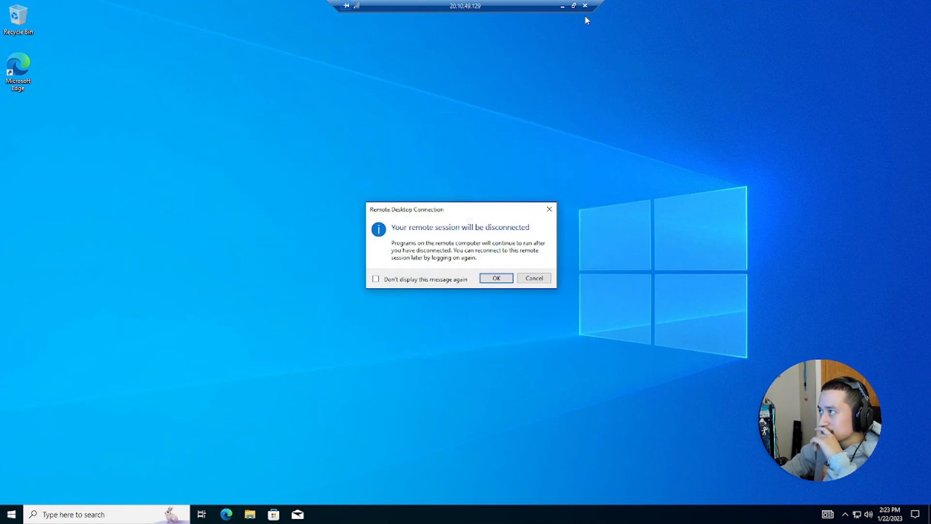
# - Confirm the disconnect, then reconnect to Windows10 with a new RDP file and submit a password
pyautogui.click(496, 279)
pyautogui.click(340, 276)
pyautogui.click(78, 487)
pyautogui.click(531, 309)
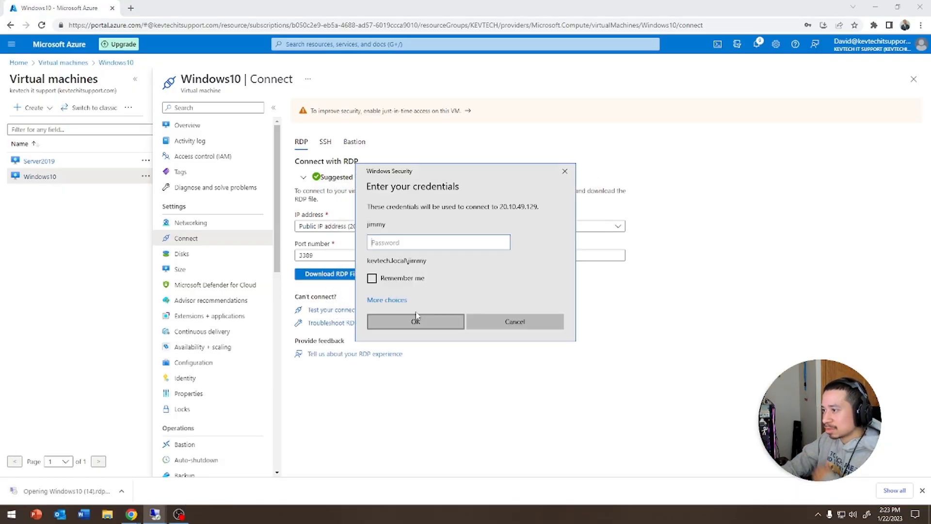
pyautogui.write('******')
pyautogui.press('Return')
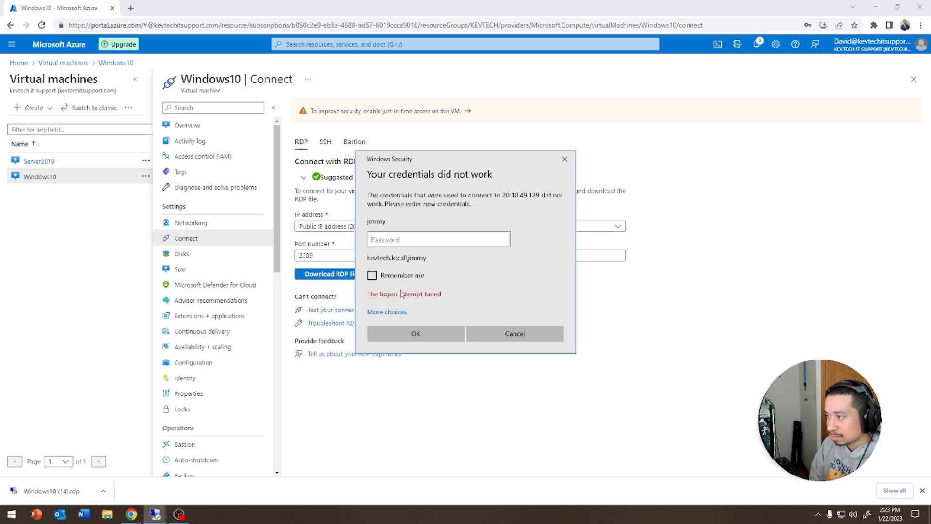
# - Repeat wrong password attempts until the account-locked error appears, then dismiss it
pyautogui.write('********')
pyautogui.press('Return')
pyautogui.write('********')
pyautogui.press('Return')
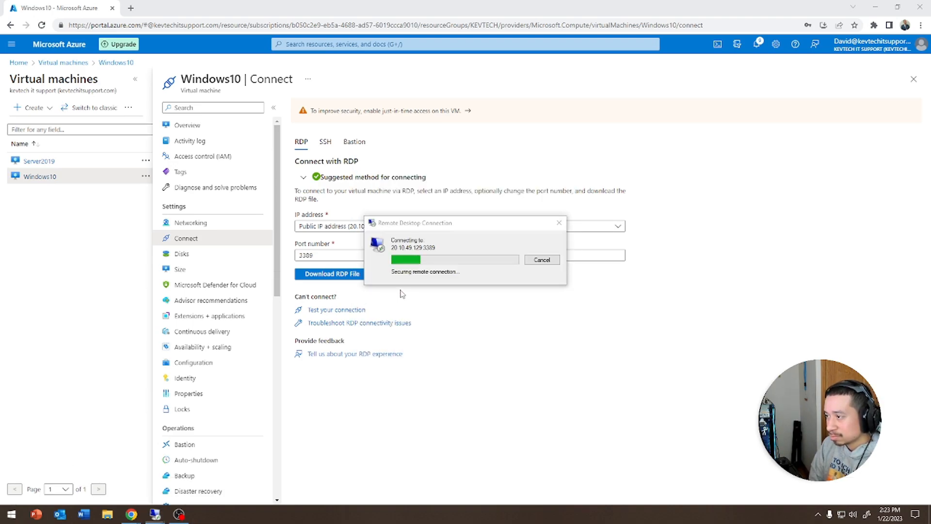
pyautogui.write('******')
pyautogui.press('Return')
pyautogui.write('******')
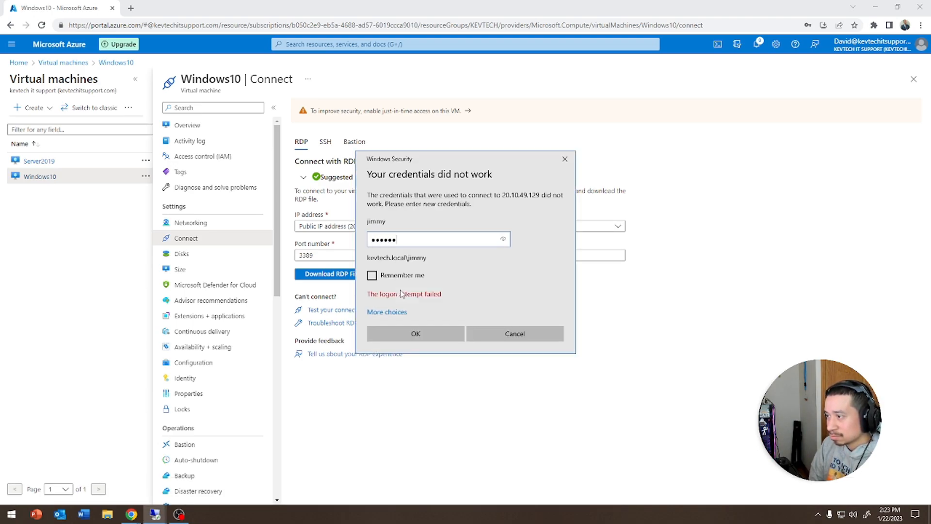
pyautogui.press('Return')
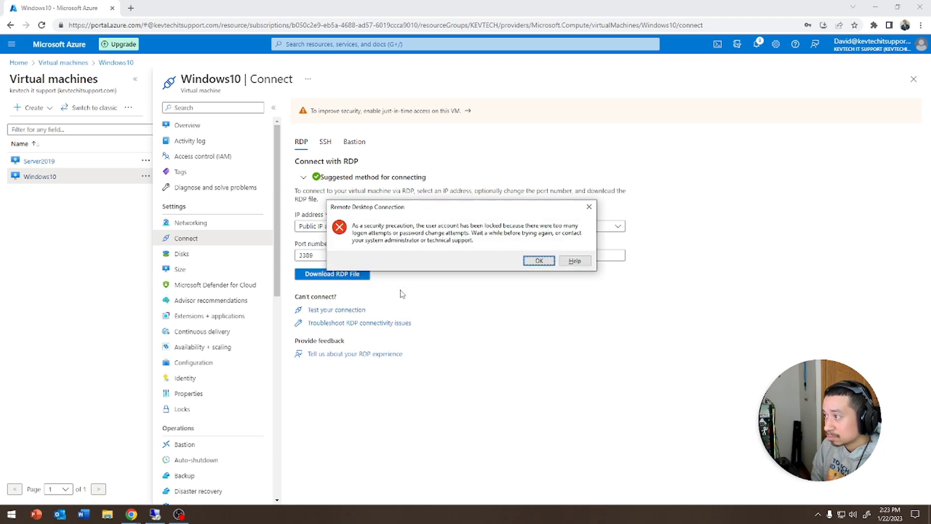
pyautogui.press('Return')
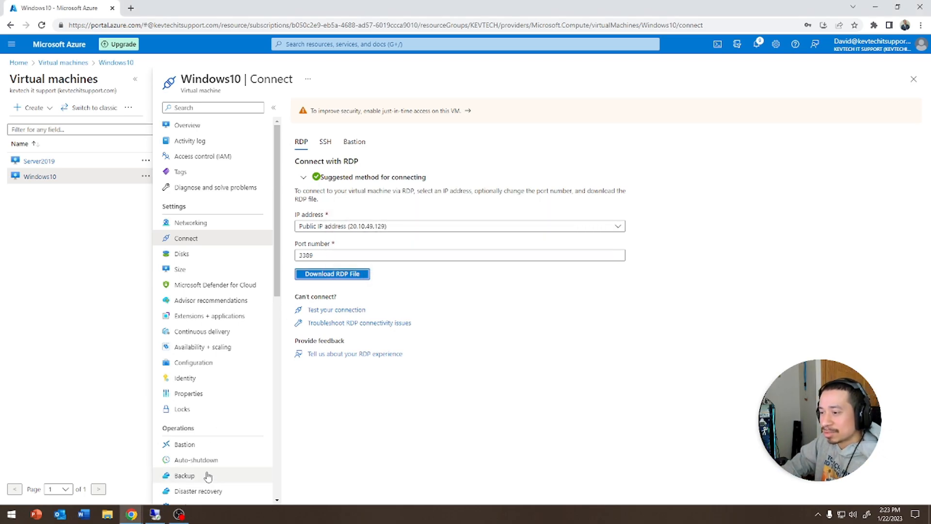
# - Retry Windows10 with another RDP file, hit the locked-account error again, and switch to Server2019
pyautogui.click(336, 275)
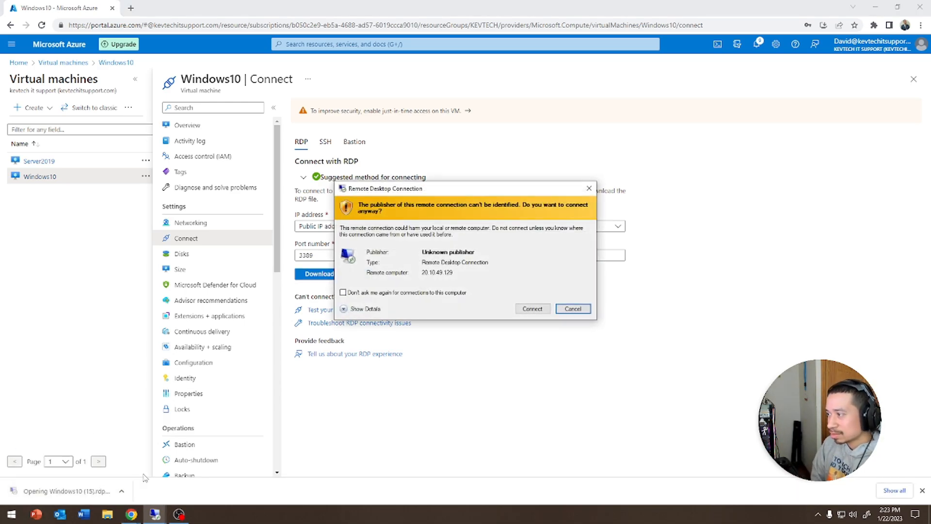
pyautogui.press('Left')
pyautogui.press('Return')
pyautogui.press('Return')
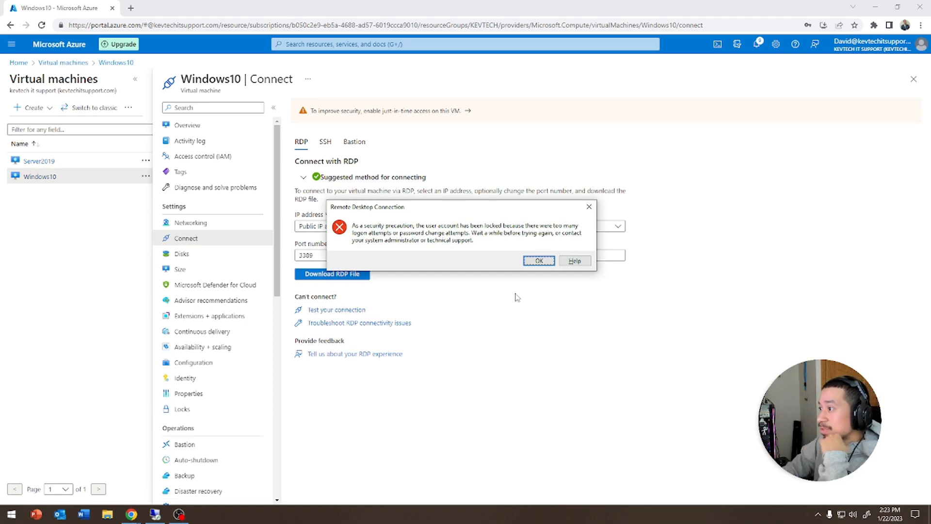
pyautogui.click(539, 261)
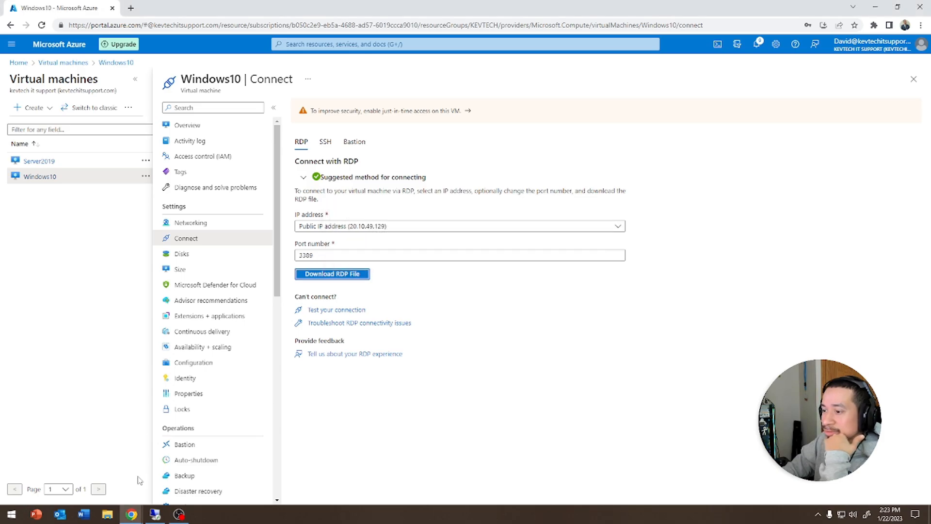
pyautogui.click(154, 515)
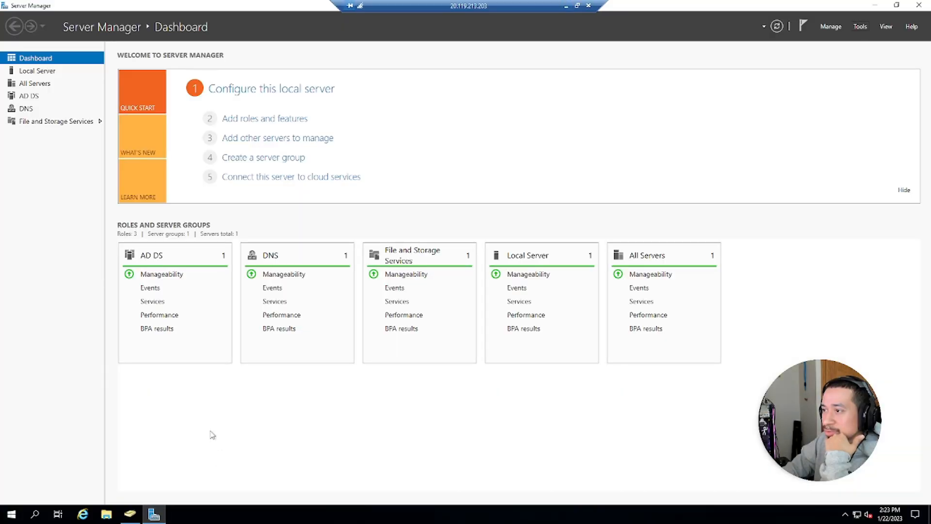
# - In the Users folder, tick Unlock account on the test user's Account tab and apply
pyautogui.click(129, 514)
pyautogui.click(78, 158)
pyautogui.scroll(-3, 190, 199)
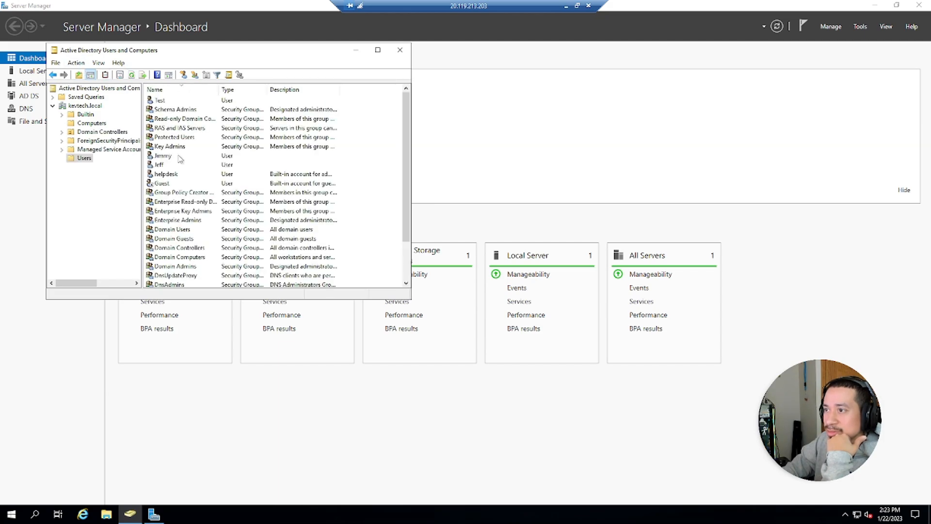
pyautogui.doubleClick(165, 156)
pyautogui.click(207, 83)
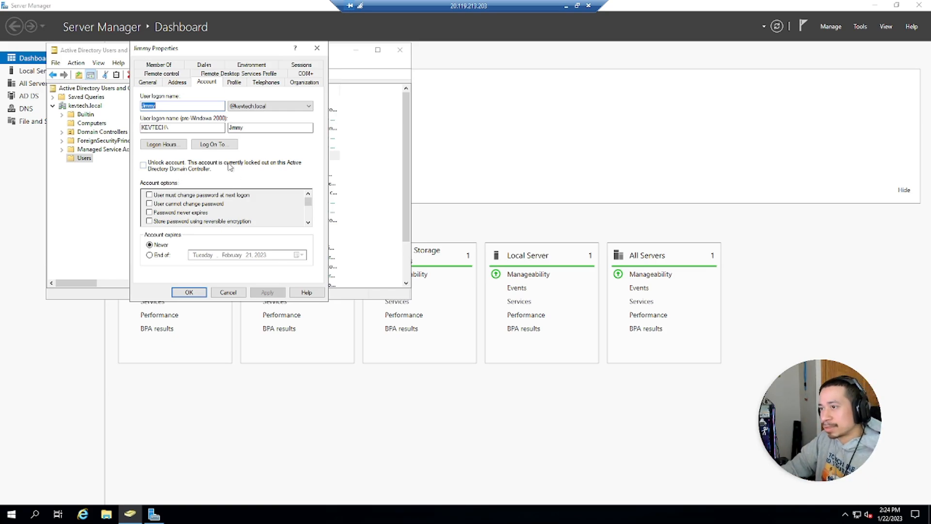
pyautogui.click(159, 167)
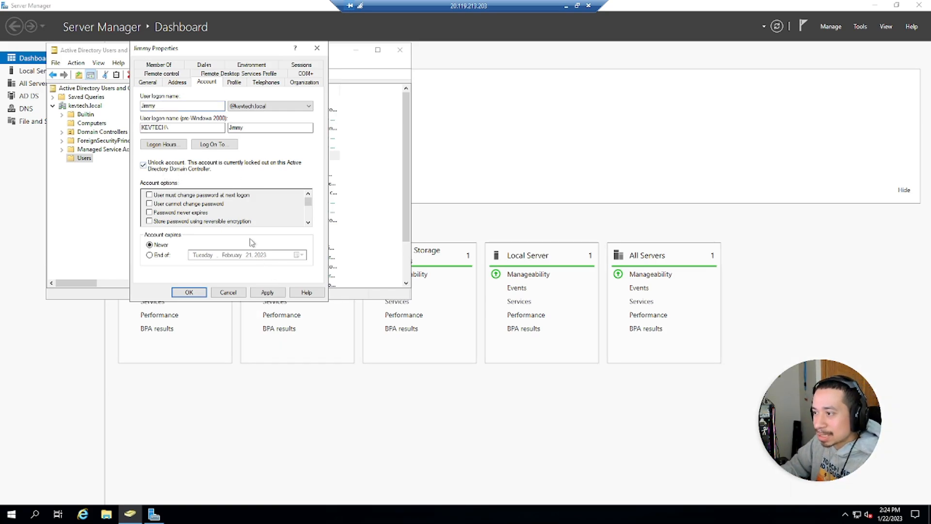
pyautogui.click(267, 292)
pyautogui.click(188, 292)
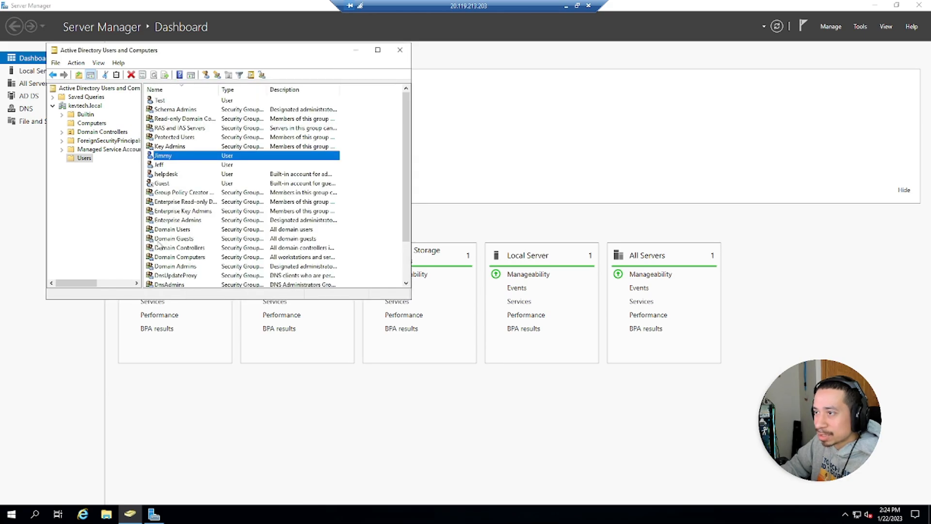
# - Reopen the test user's Account tab to verify the unlock, then return to the Azure portal
pyautogui.doubleClick(164, 160)
pyautogui.click(210, 83)
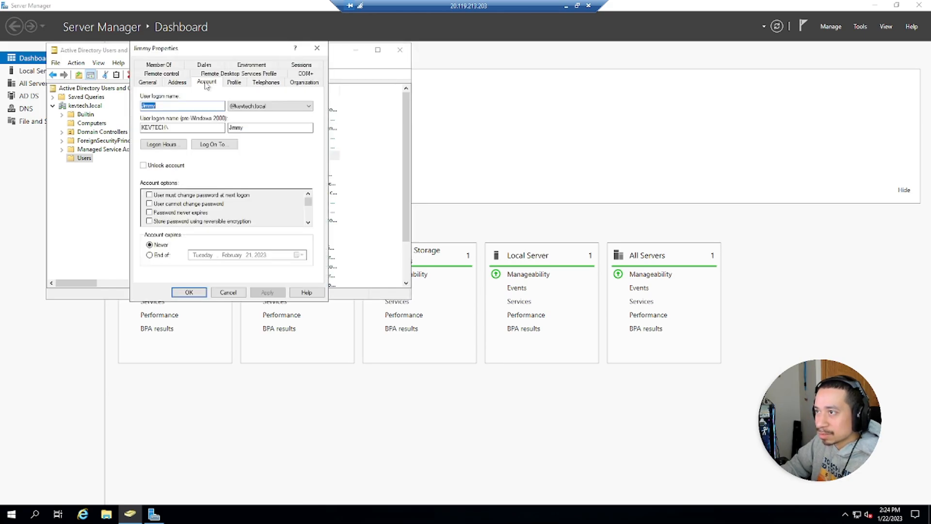
pyautogui.click(317, 48)
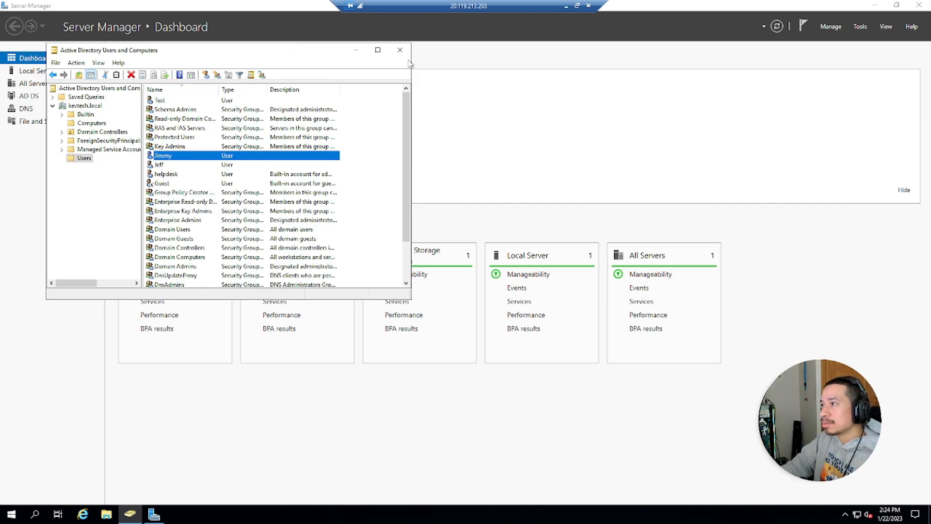
pyautogui.click(566, 6)
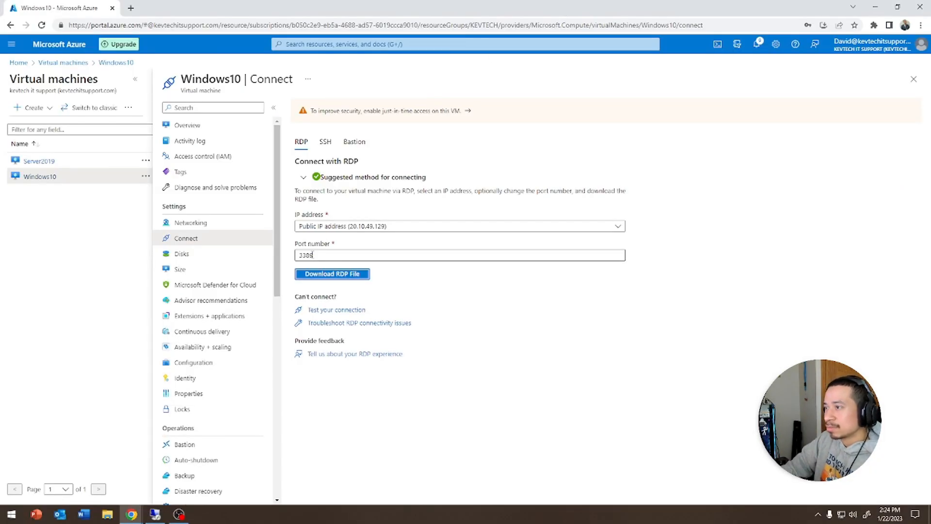
# - Connect to Windows10 with a new RDP file and sign in the unlocked test user, accepting the certificate
pyautogui.click(330, 276)
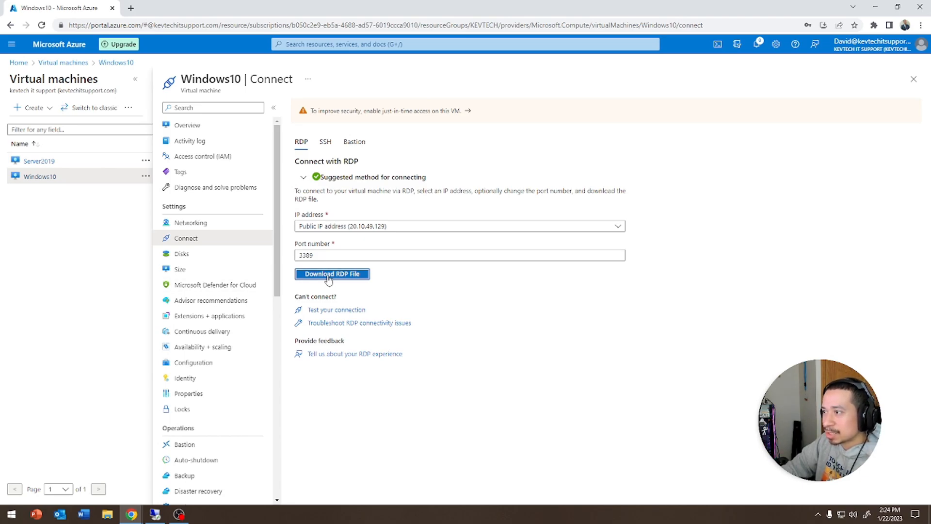
pyautogui.click(62, 490)
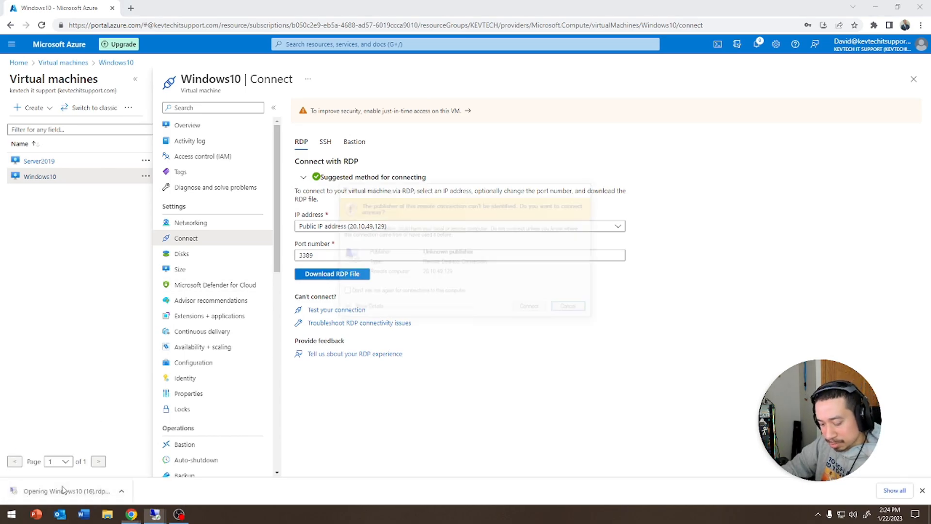
pyautogui.click(525, 309)
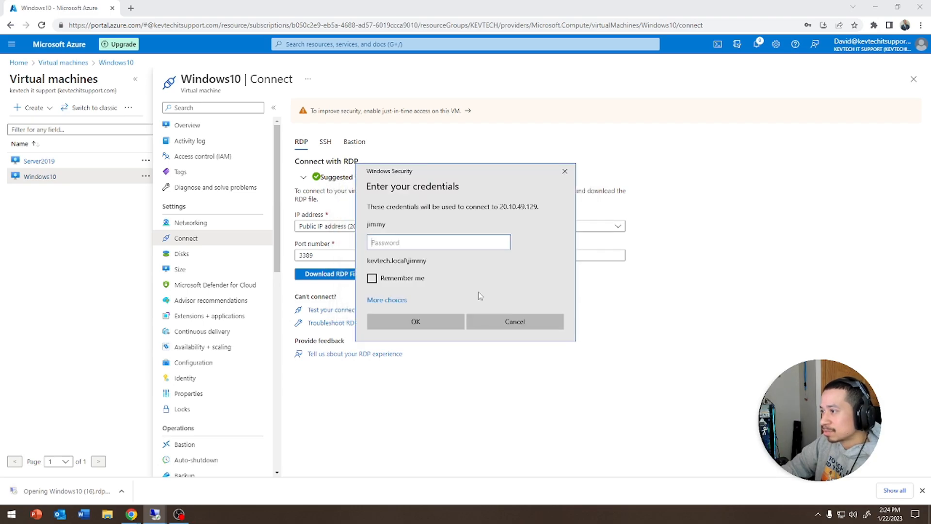
pyautogui.write('••••••••••')
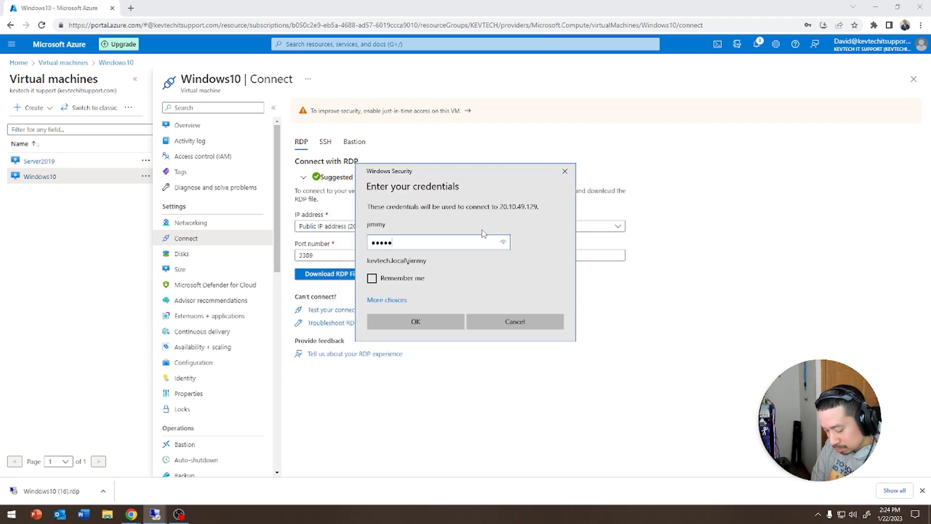
pyautogui.press('Return')
pyautogui.press('Left')
pyautogui.press('Return')
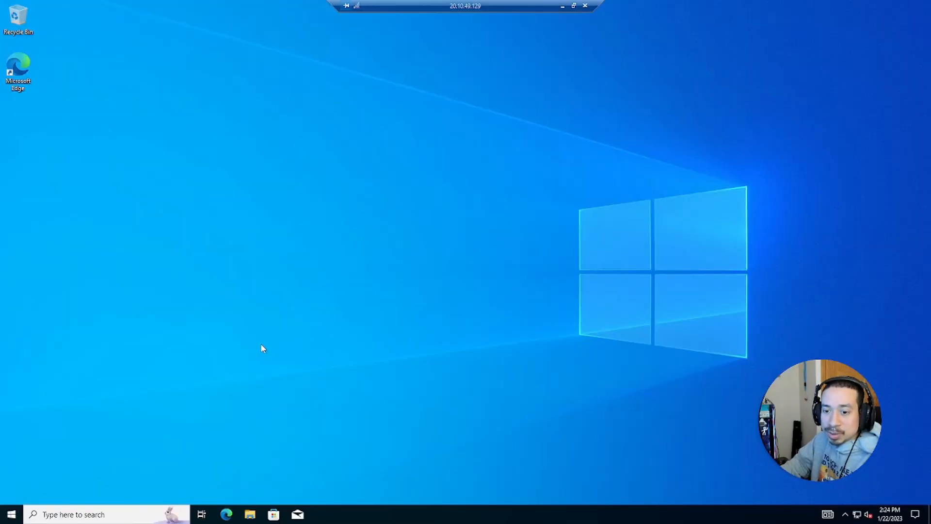
pyautogui.click(250, 515)
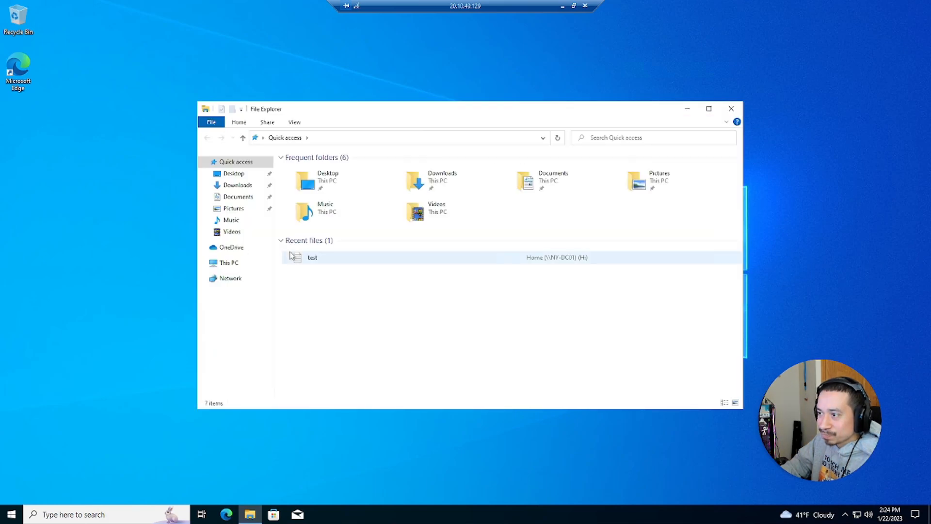
# - Open the Home (H:) network drive on NY-DC01 under This PC to view its two text files, then close Explorer
pyautogui.click(229, 263)
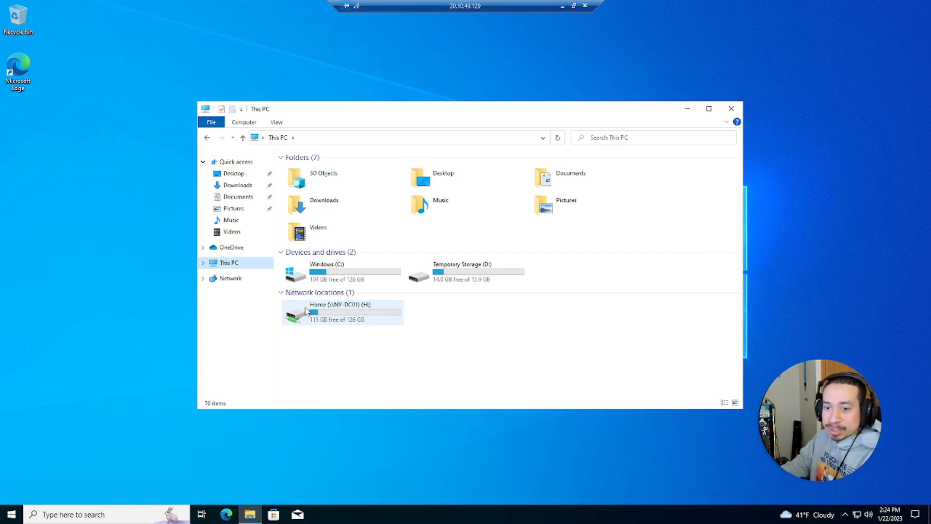
pyautogui.doubleClick(346, 318)
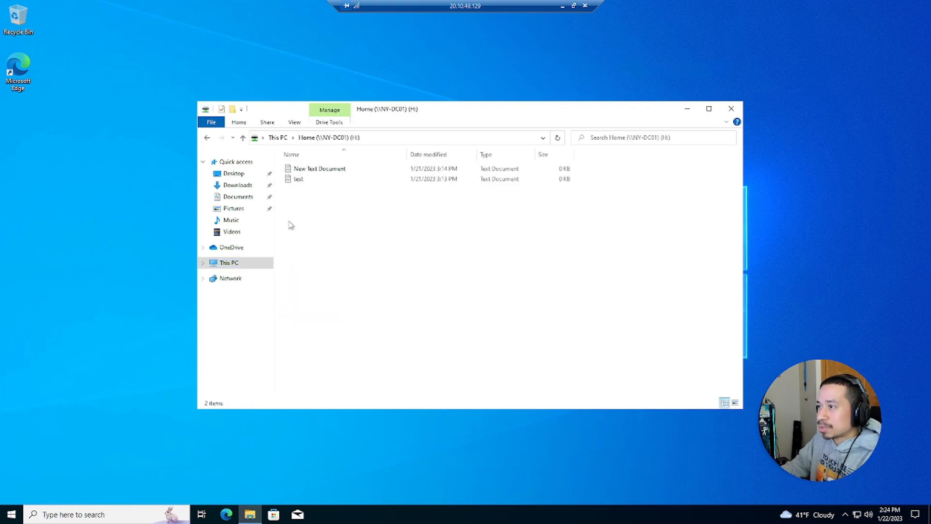
pyautogui.click(732, 108)
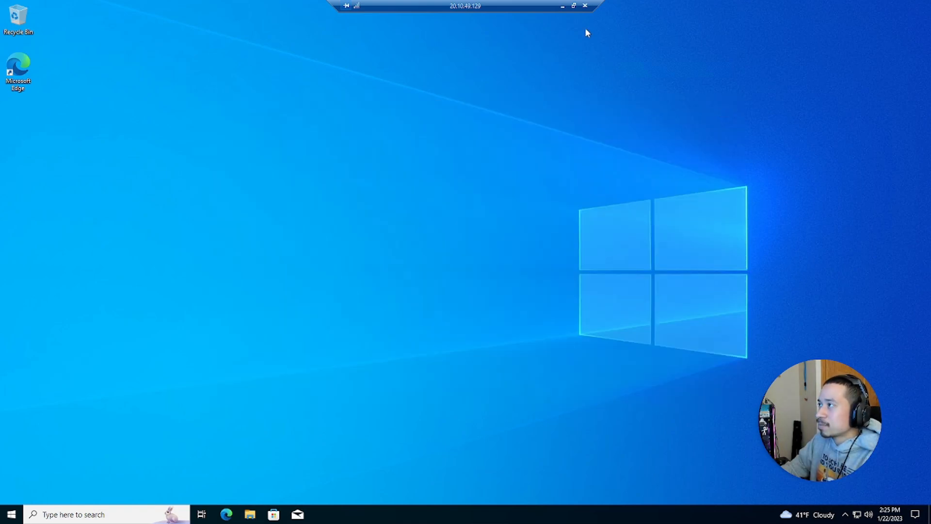
# - On Server2019, disable the test user's account in Active Directory Users and Computers, then minimise the session
pyautogui.click(564, 7)
pyautogui.moveTo(155, 513)
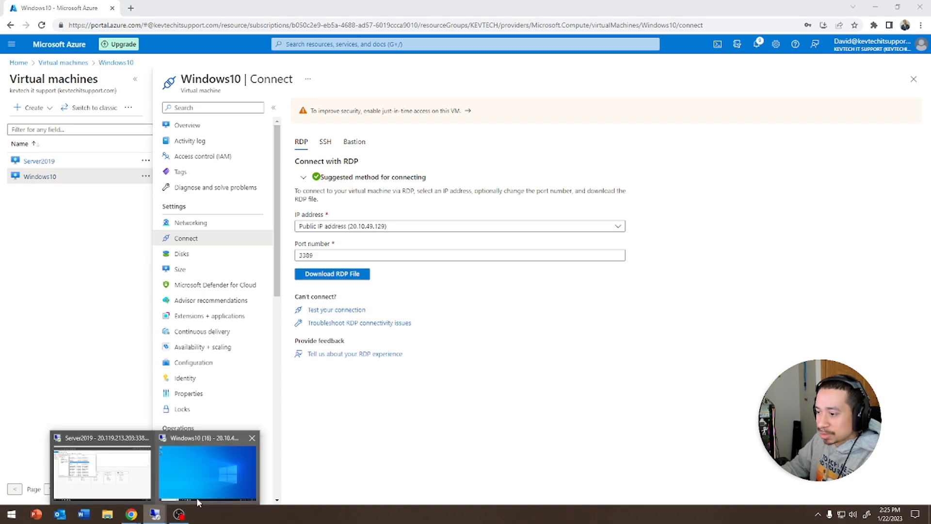
pyautogui.click(102, 470)
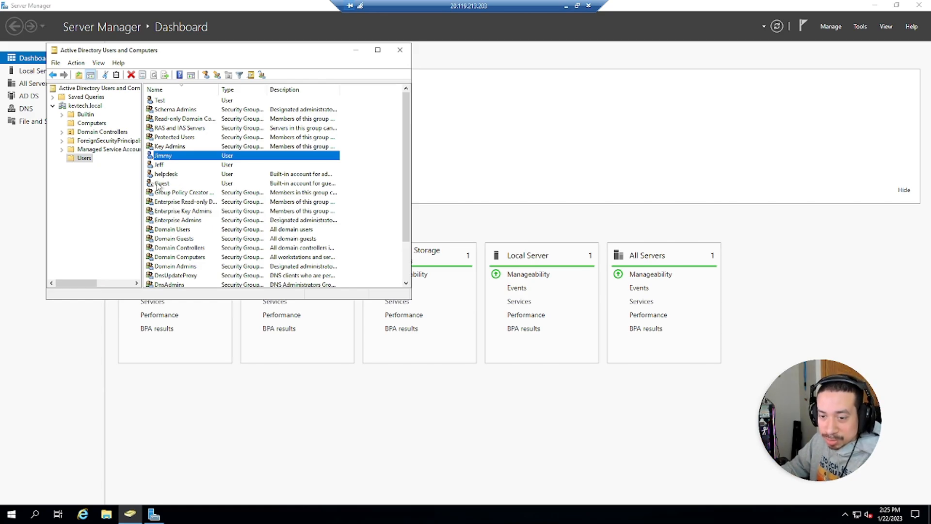
pyautogui.rightClick(161, 158)
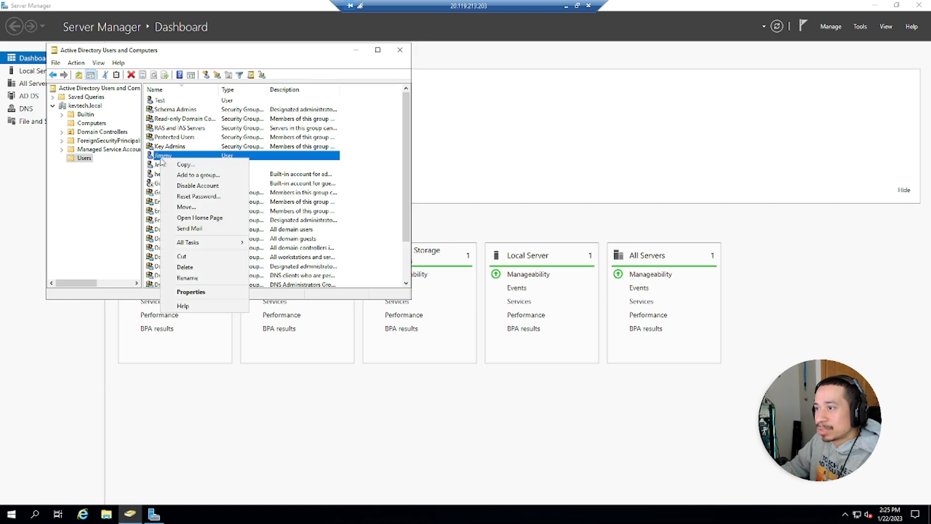
pyautogui.click(194, 186)
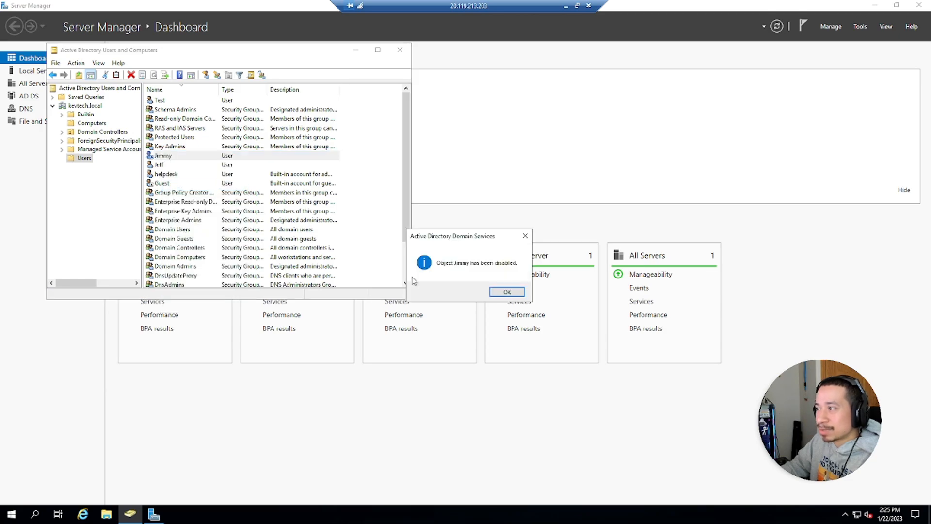
pyautogui.click(495, 293)
pyautogui.rightClick(175, 160)
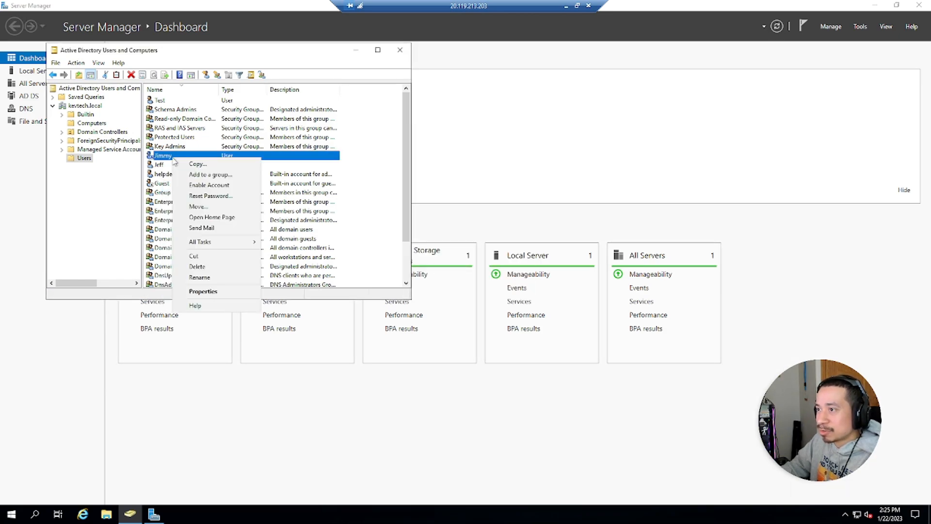
pyautogui.click(159, 162)
pyautogui.click(566, 6)
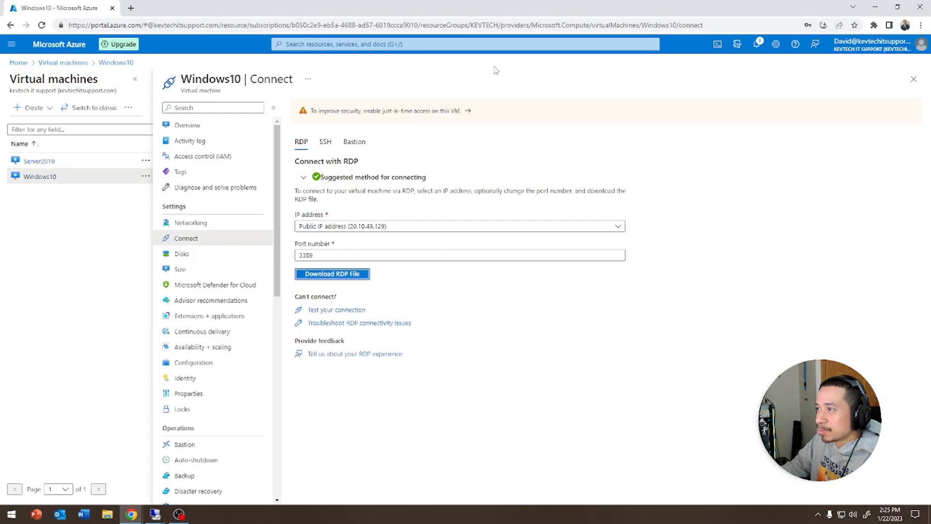
# - Sign the test user out of the Windows 10 session and download a fresh Windows10 RDP file
pyautogui.moveTo(155, 514)
pyautogui.click(226, 473)
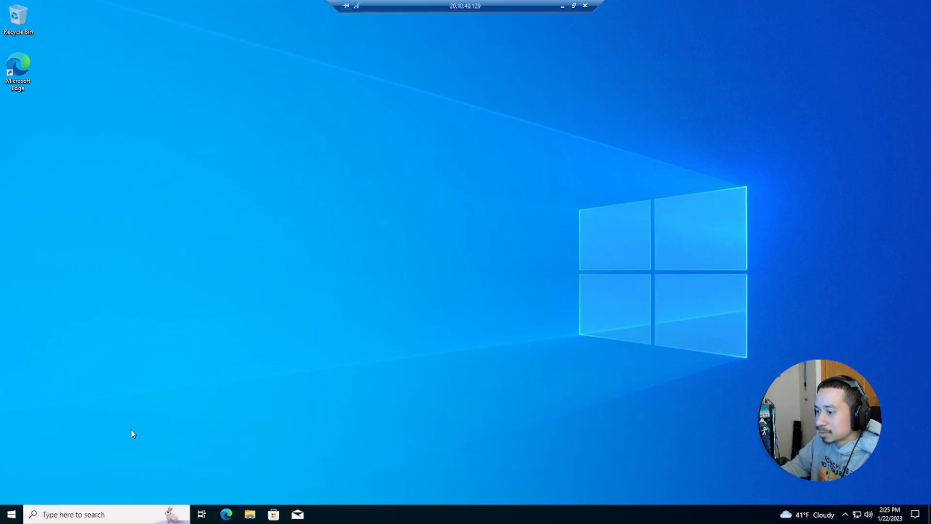
pyautogui.rightClick(11, 515)
pyautogui.moveTo(75, 487)
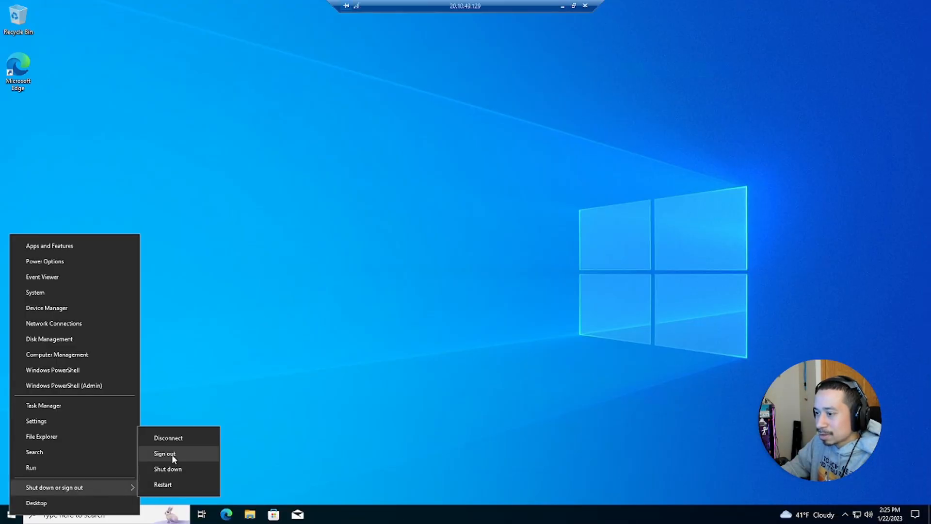
pyautogui.click(171, 454)
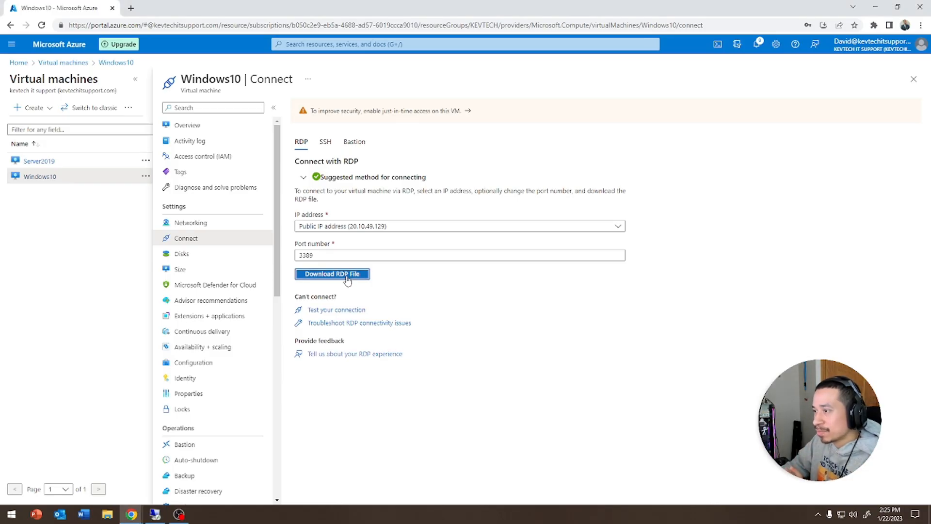
pyautogui.click(346, 277)
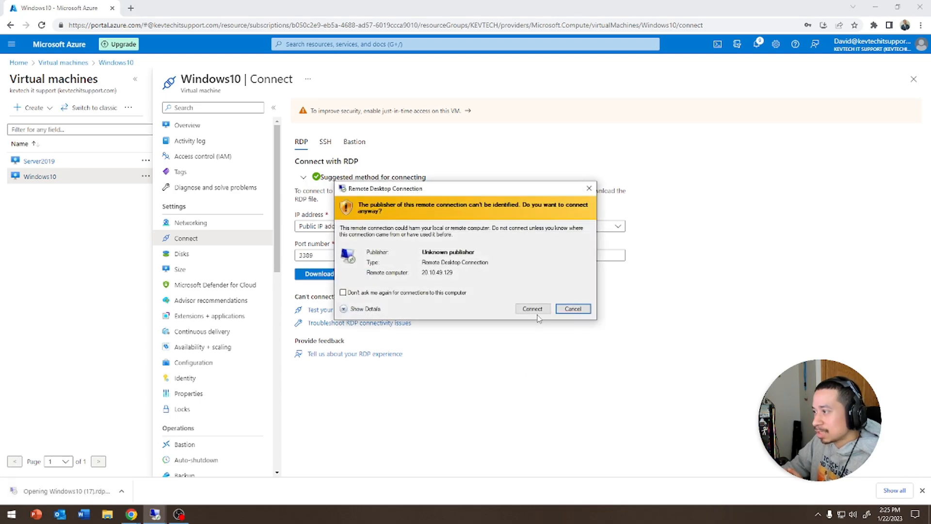
# - Attempt the test user's Windows10 logon, which is refused as account disabled, then return to Server2019
pyautogui.click(532, 308)
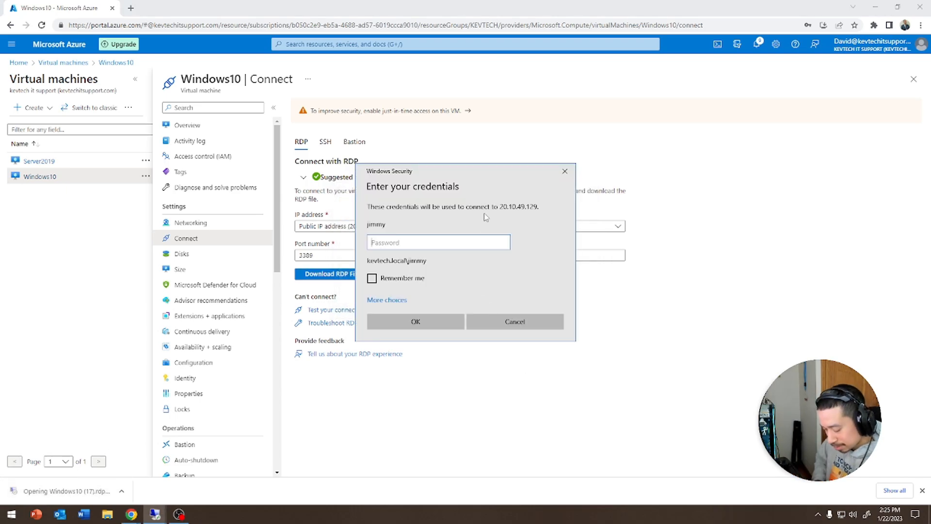
pyautogui.write('*******')
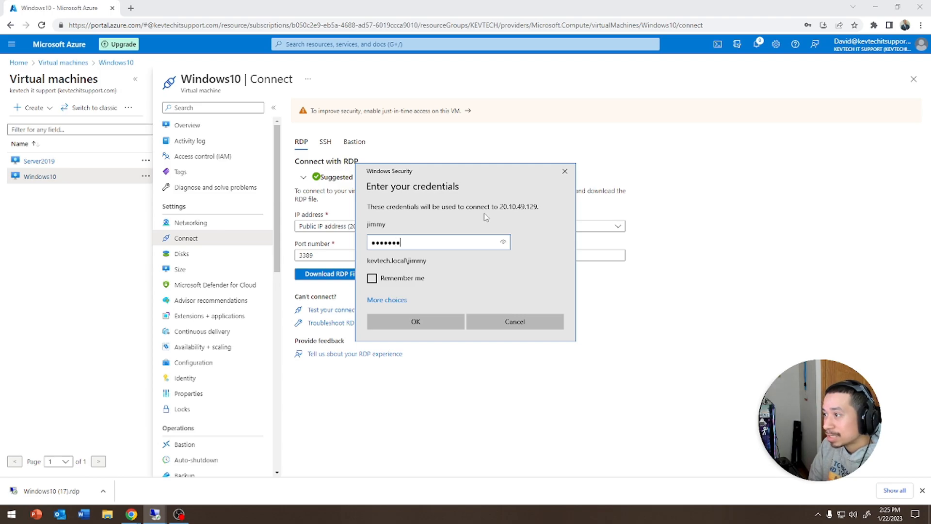
pyautogui.write('*')
pyautogui.press('Return')
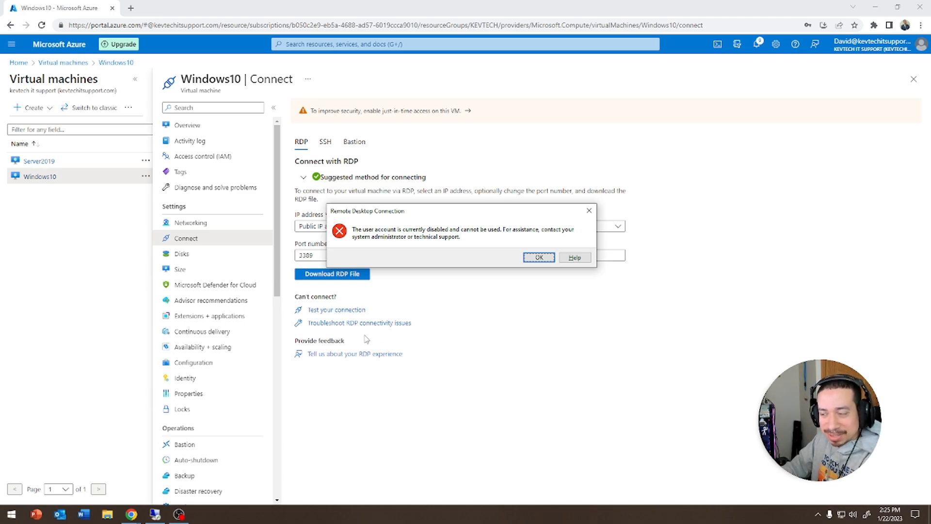
pyautogui.click(154, 513)
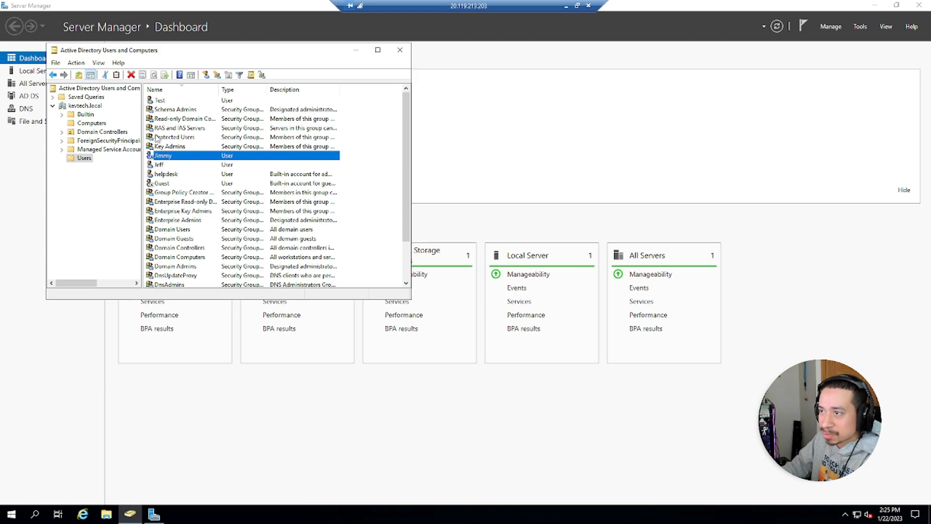
# - Enable the test user's account in Active Directory Users and Computers
pyautogui.rightClick(162, 155)
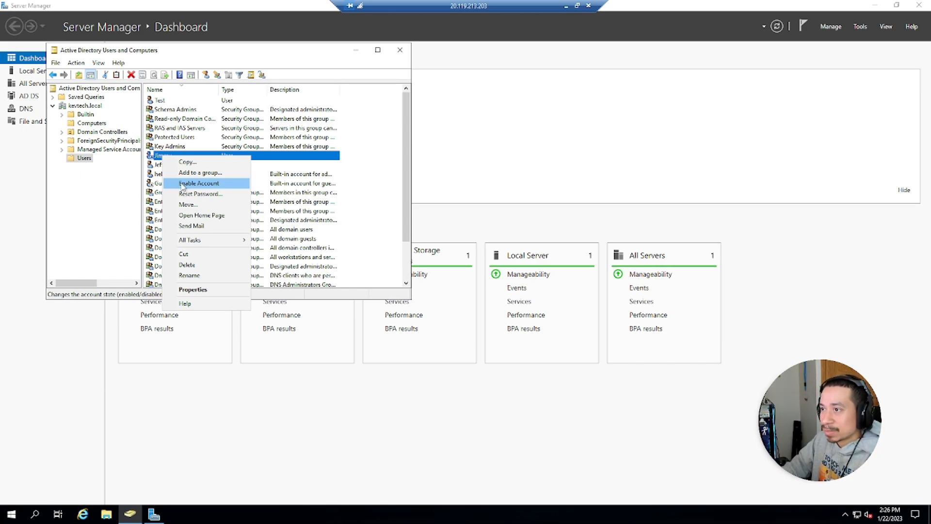
pyautogui.click(182, 184)
pyautogui.click(505, 291)
# - Reset the test user's password, requiring change at next logon, then return to the Azure Connect page
pyautogui.rightClick(163, 157)
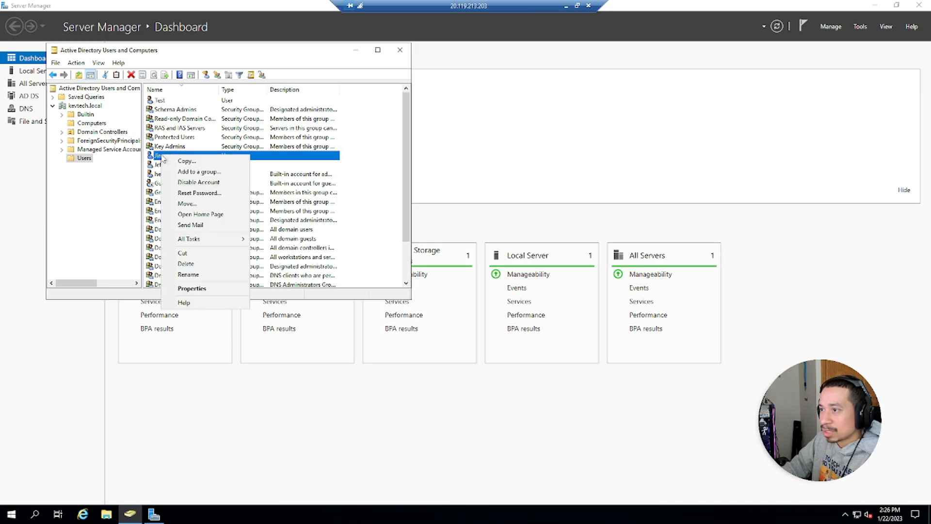
pyautogui.click(228, 193)
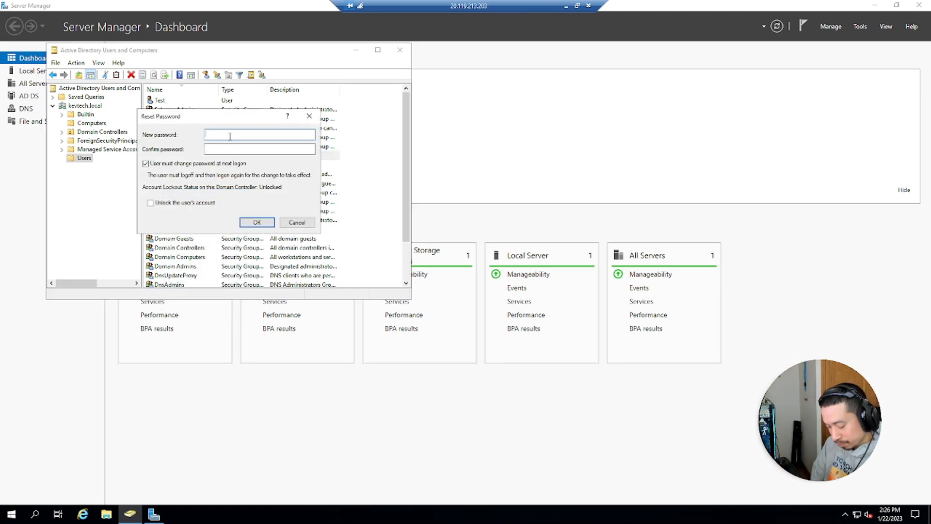
pyautogui.write('••••')
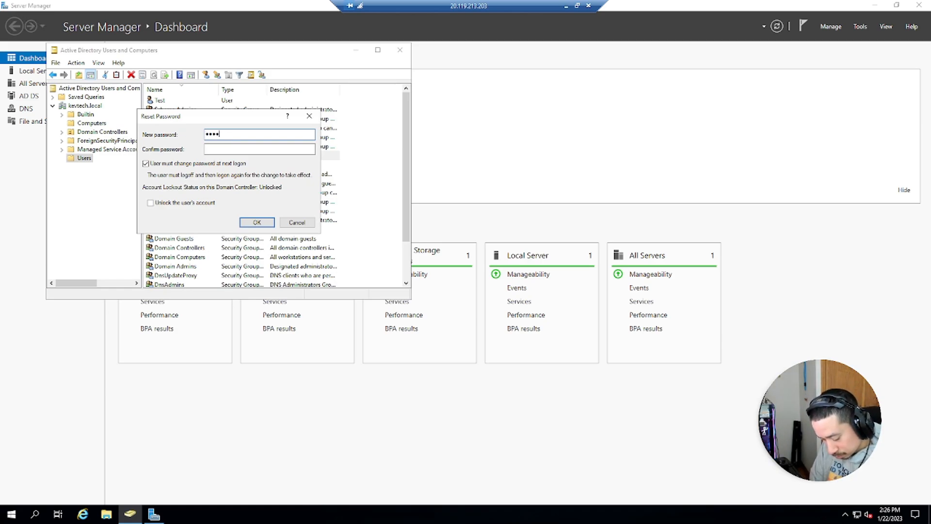
pyautogui.press('BackSpace')
pyautogui.press('BackSpace')
pyautogui.press('BackSpace')
pyautogui.write('••••••••••••')
pyautogui.press('Tab')
pyautogui.write('•••••••••')
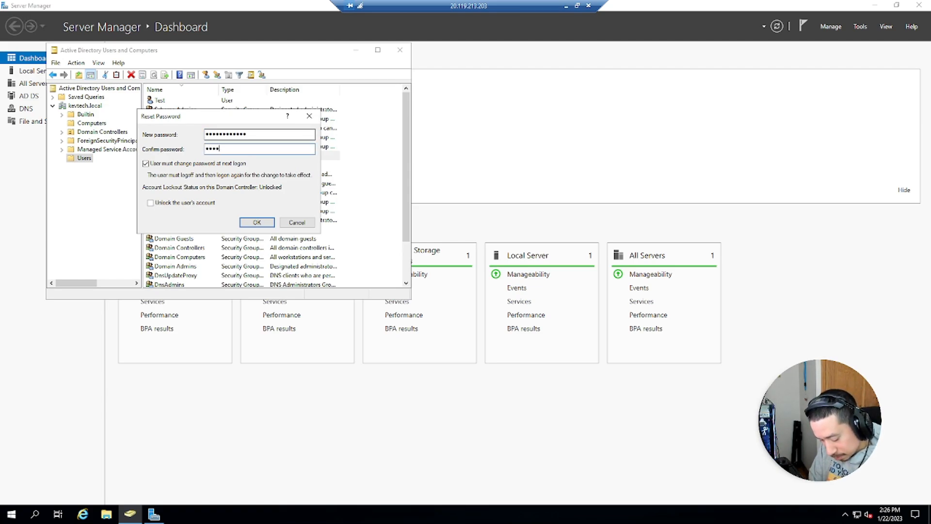
pyautogui.write('••')
pyautogui.press('Return')
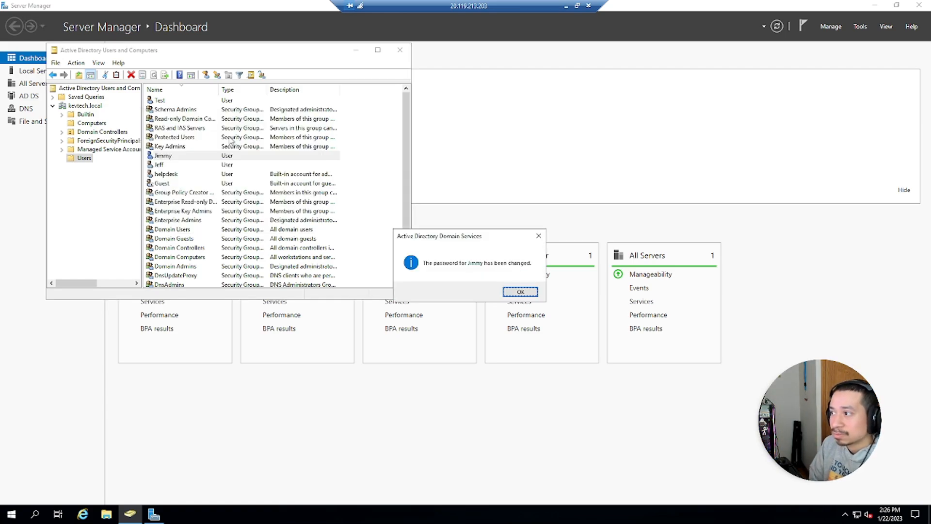
pyautogui.press('Return')
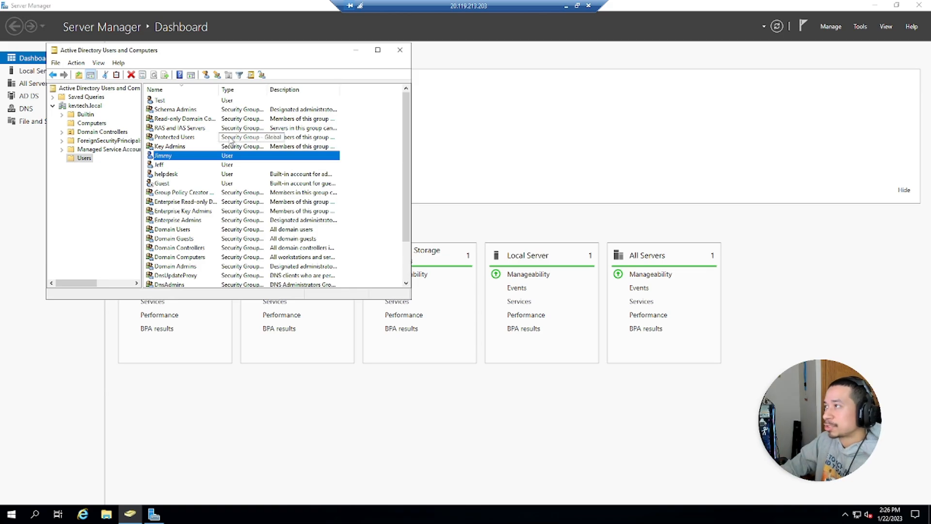
pyautogui.click(566, 6)
pyautogui.click(553, 259)
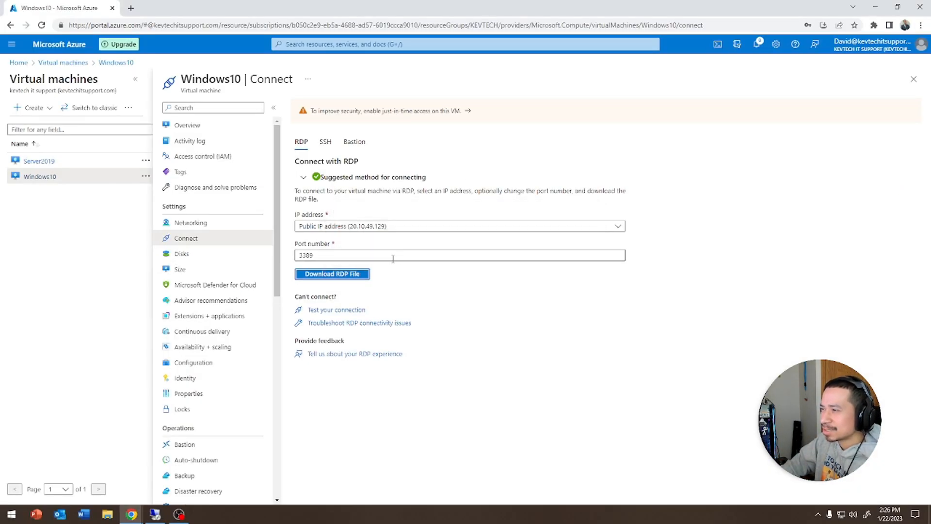
# - Try a fresh Windows10 RDP sign-in with the new password, hit the password-change block, and return to the server
pyautogui.click(320, 274)
pyautogui.click(50, 490)
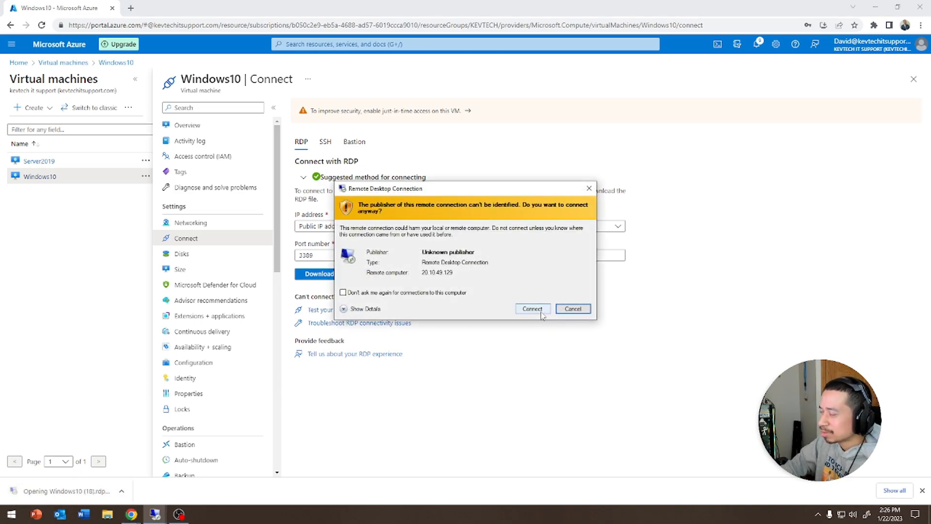
pyautogui.click(541, 313)
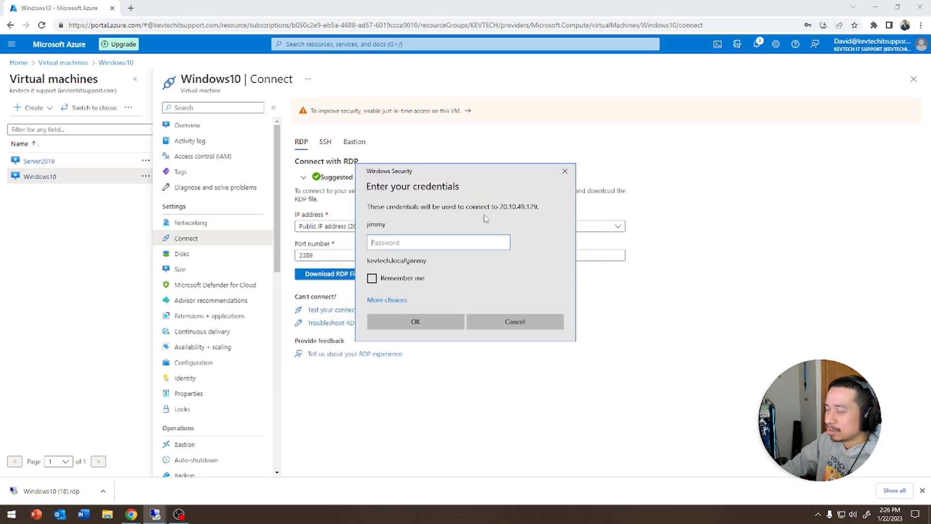
pyautogui.write('********')
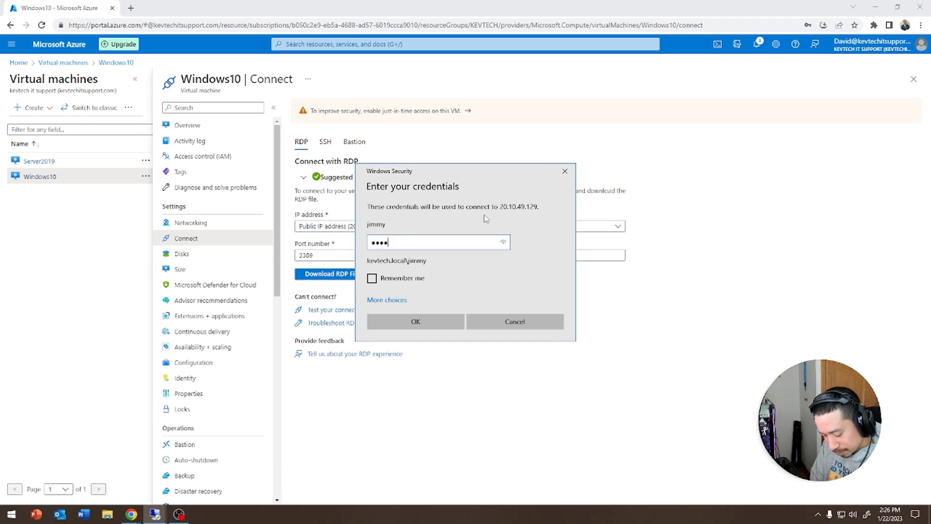
pyautogui.write('****')
pyautogui.press('Return')
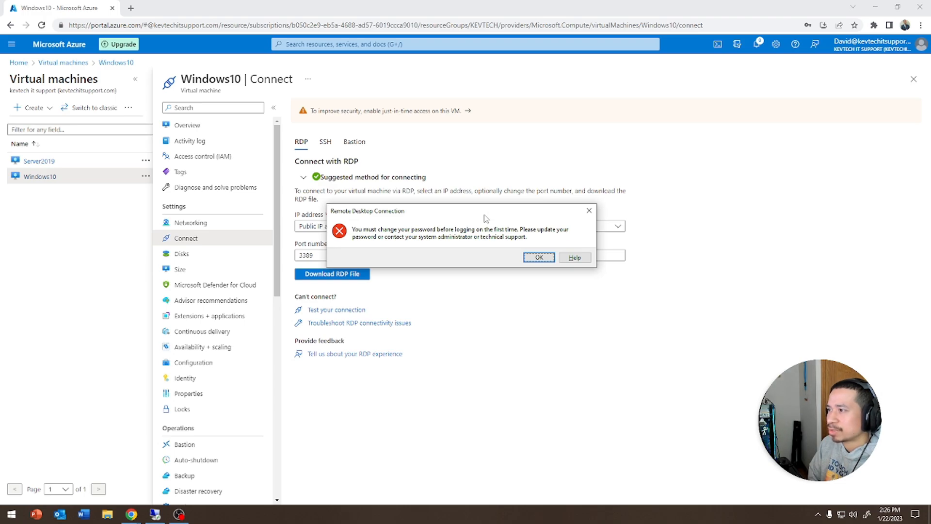
pyautogui.press('Return')
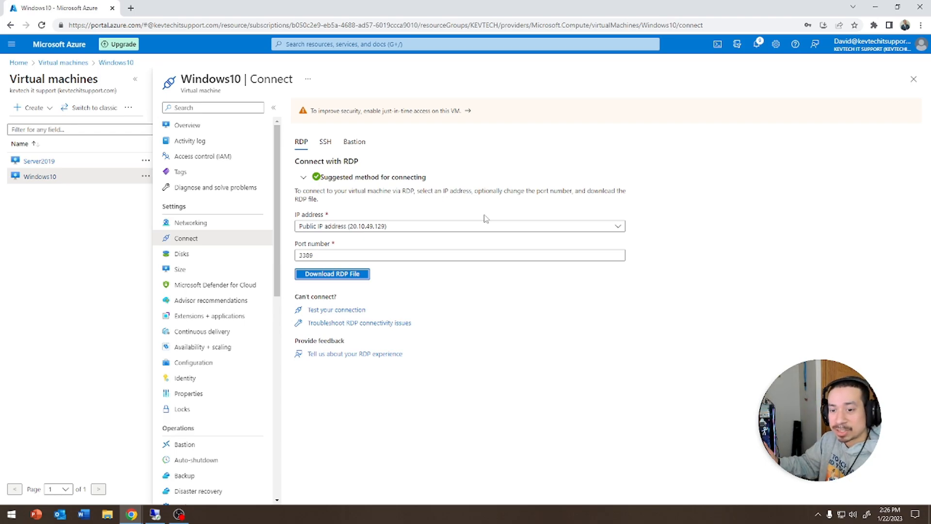
pyautogui.click(155, 515)
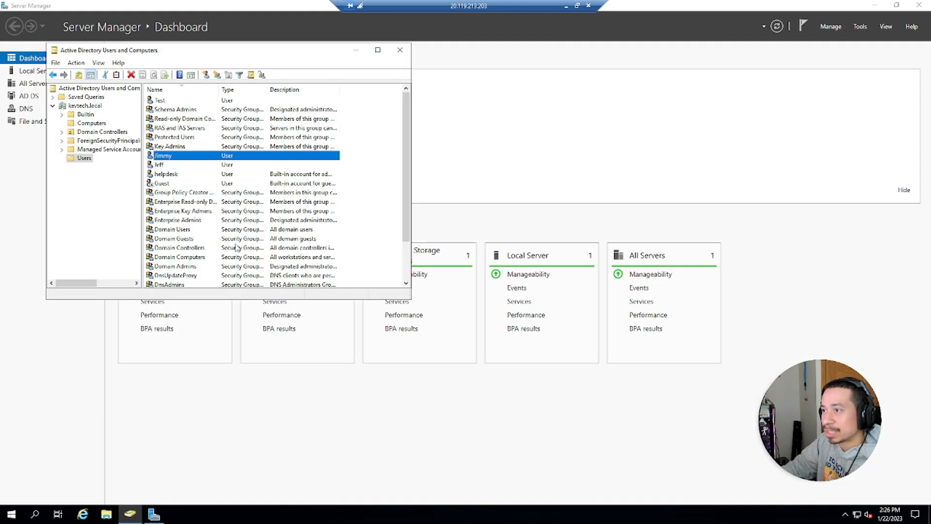
# - Clear the test user's 'User must change password at next logon' option and download a new Windows10 RDP file
pyautogui.doubleClick(156, 154)
pyautogui.click(207, 82)
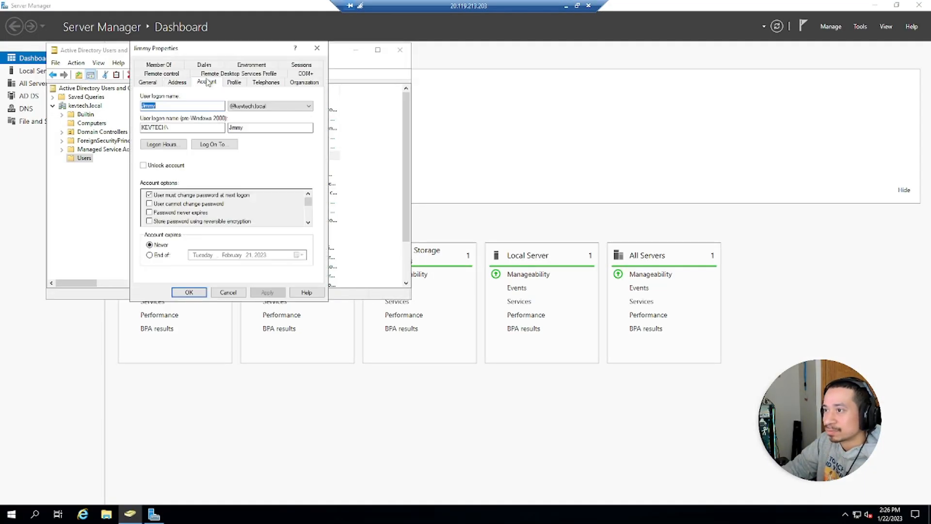
pyautogui.click(150, 195)
pyautogui.click(189, 292)
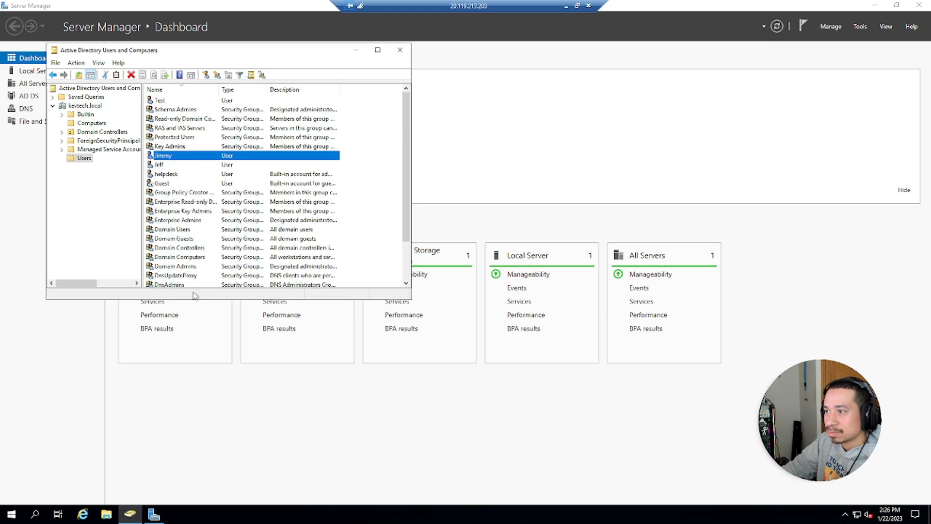
pyautogui.click(566, 6)
pyautogui.click(332, 274)
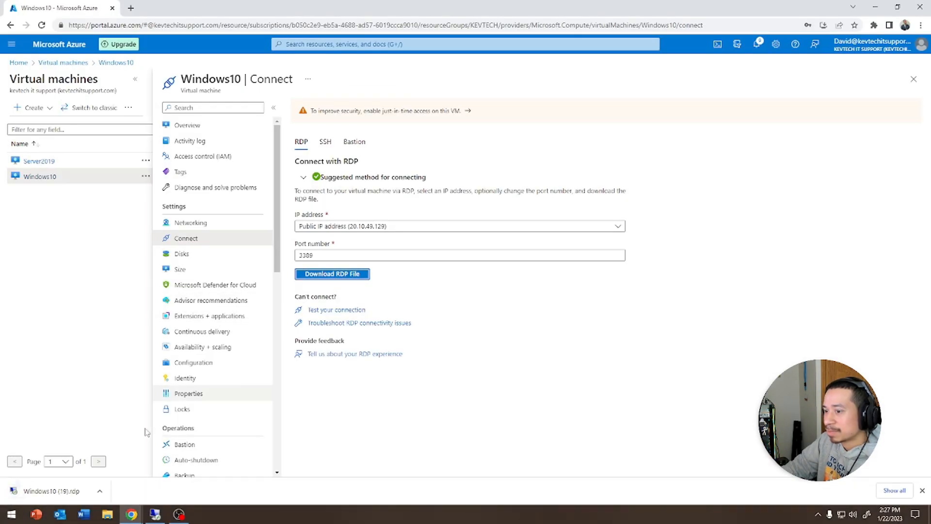
# - Connect to Windows10 over RDP with the test user's password, trusting the certificate, until the desktop appears
pyautogui.click(56, 494)
pyautogui.click(532, 309)
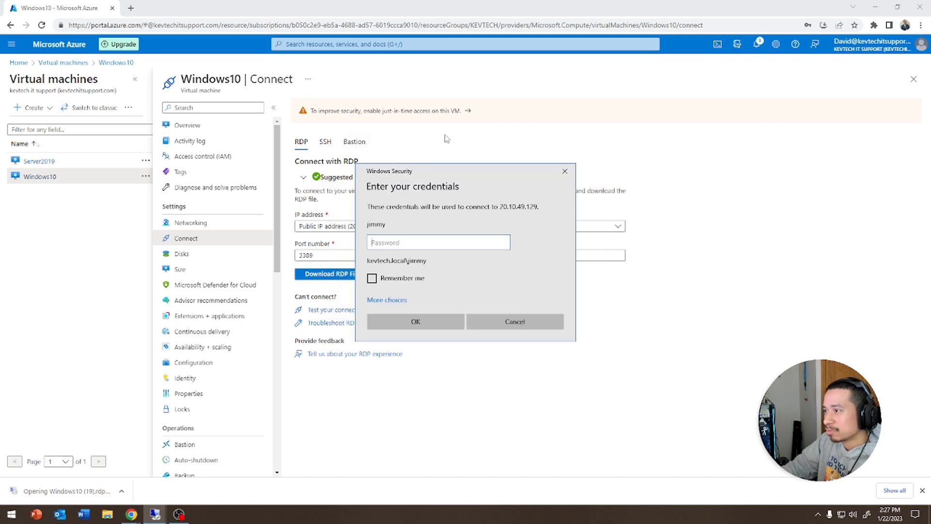
pyautogui.write('•••••••')
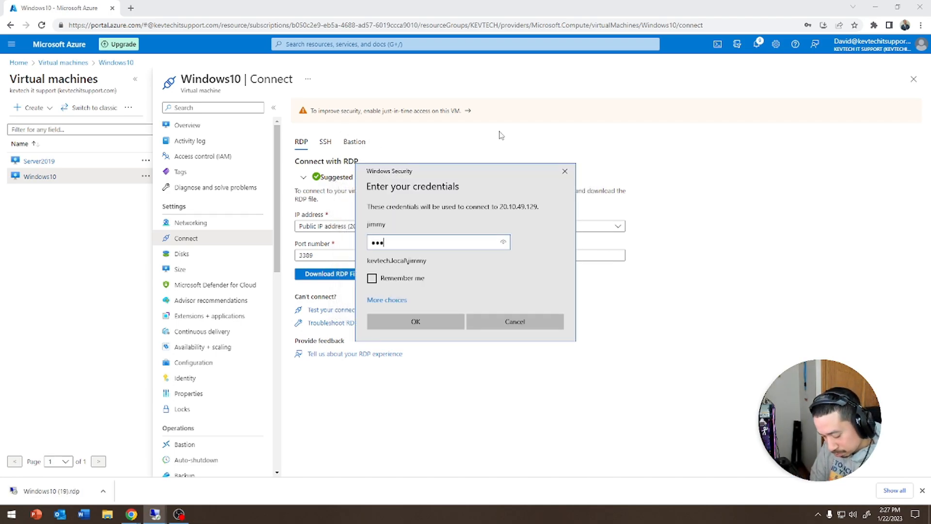
pyautogui.write('••')
pyautogui.write('•')
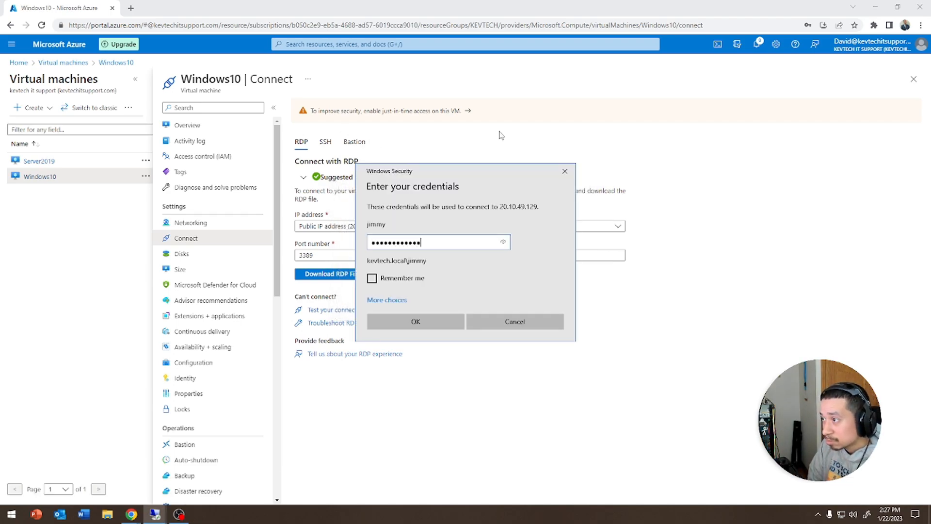
pyautogui.press('Return')
pyautogui.press('Left')
pyautogui.press('Return')
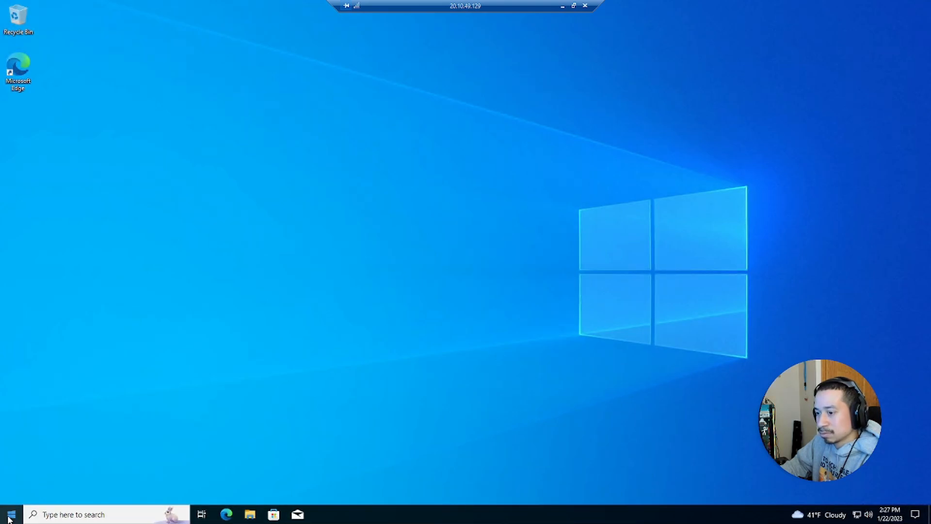
pyautogui.click(9, 519)
pyautogui.click(12, 515)
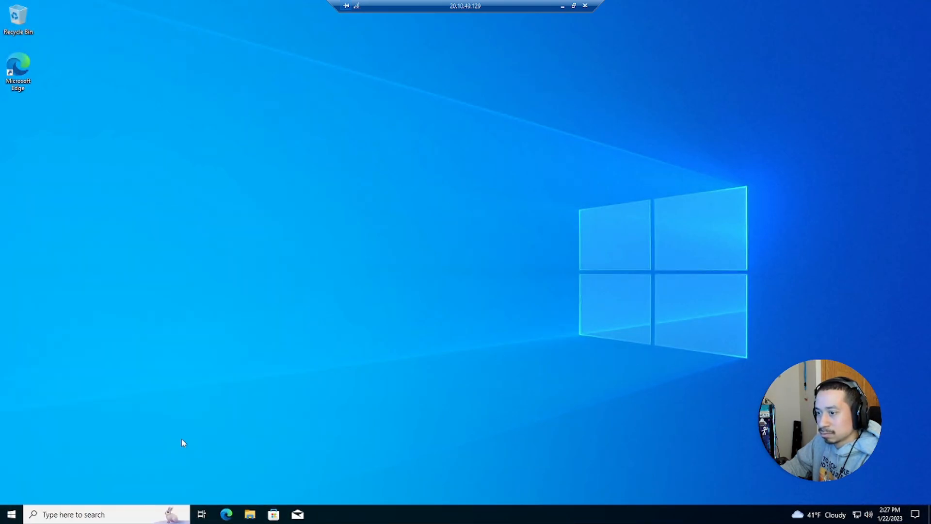
# - Open Control Panel in large-icon view and go to Credential Manager's Windows Credentials
pyautogui.click(10, 514)
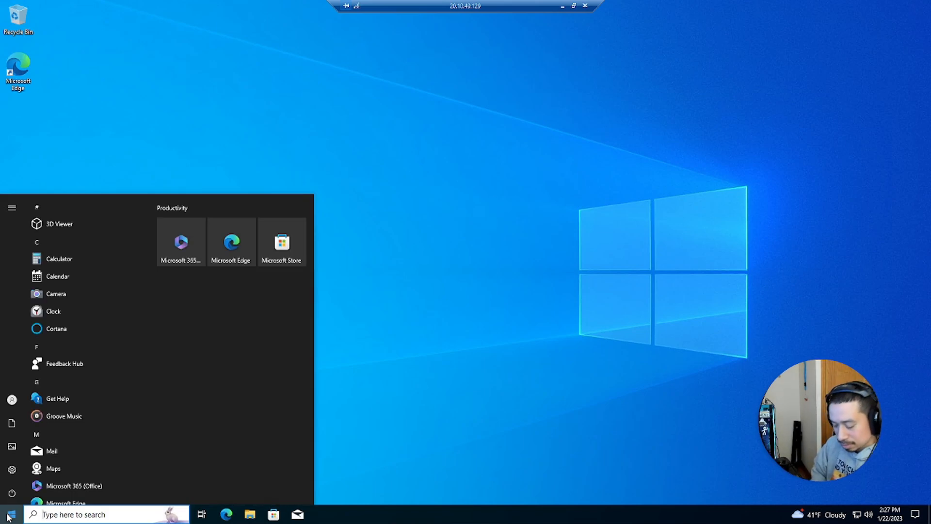
pyautogui.write('control')
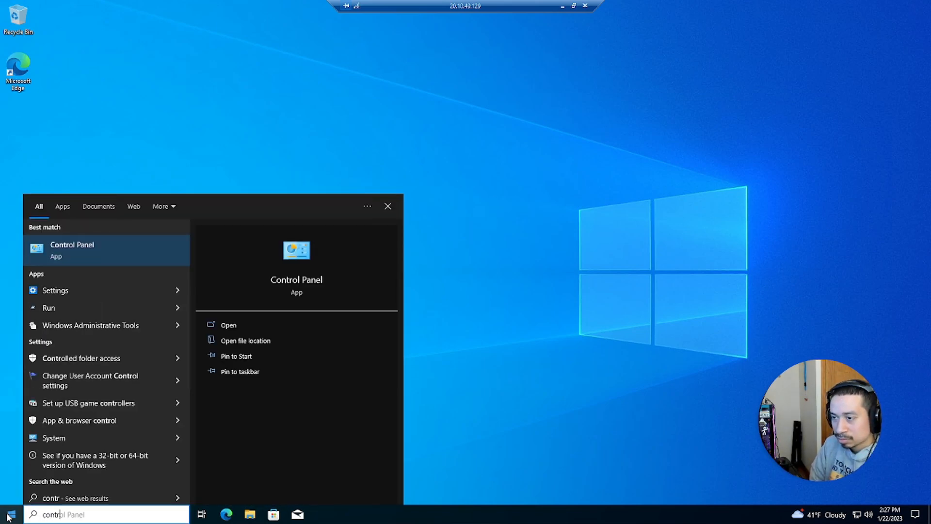
pyautogui.press('Return')
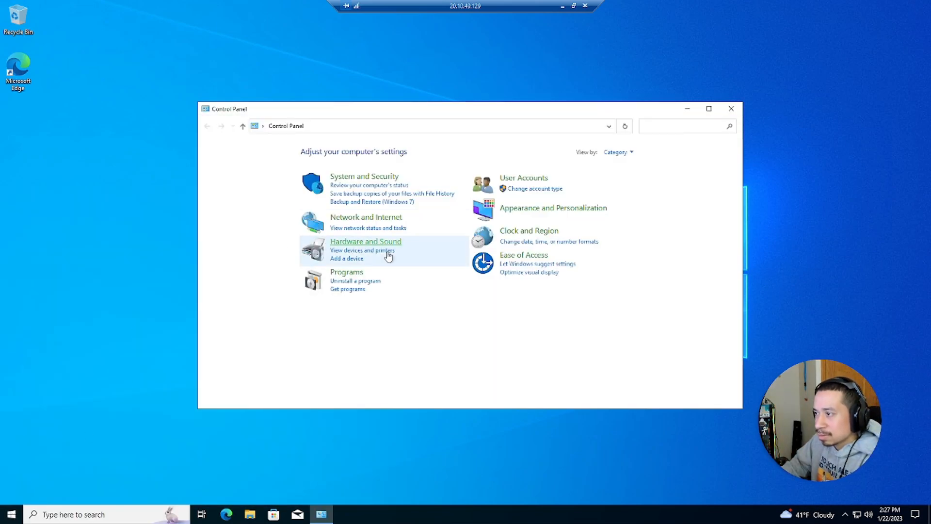
pyautogui.click(617, 152)
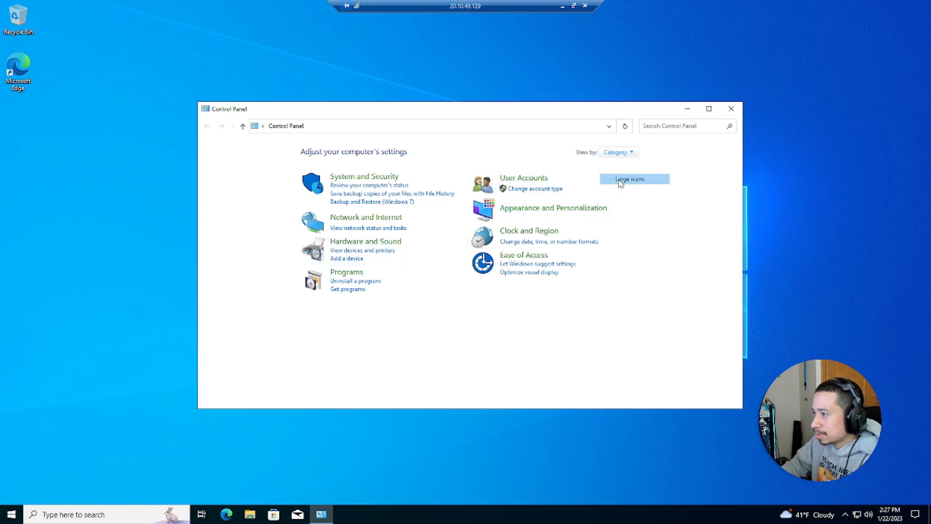
pyautogui.click(614, 180)
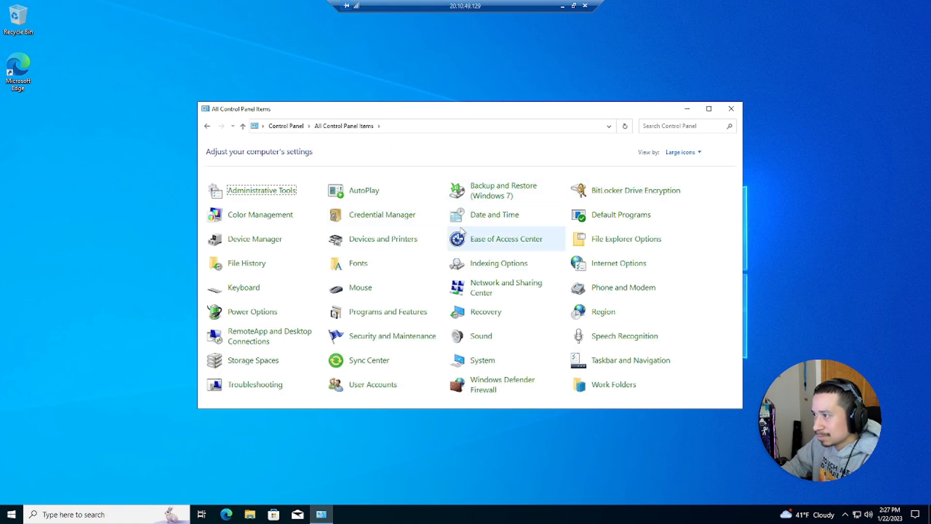
pyautogui.click(388, 216)
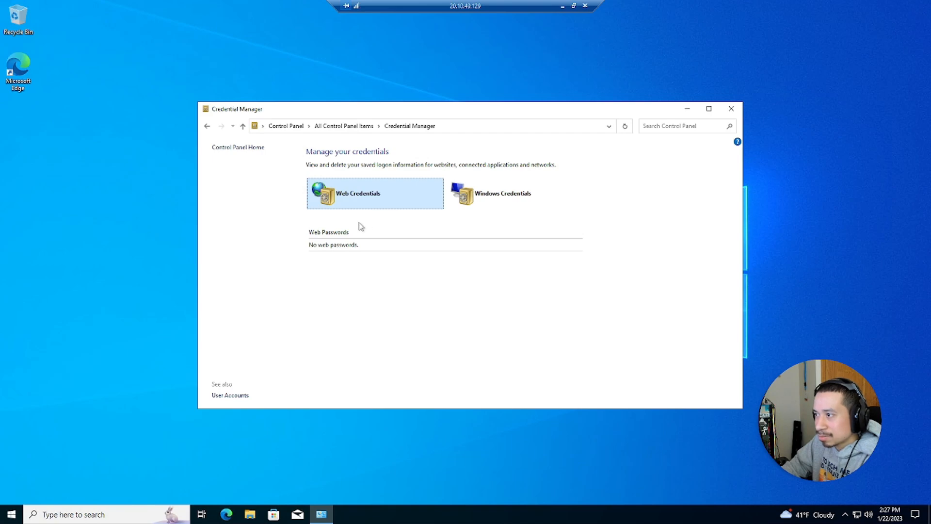
pyautogui.click(488, 213)
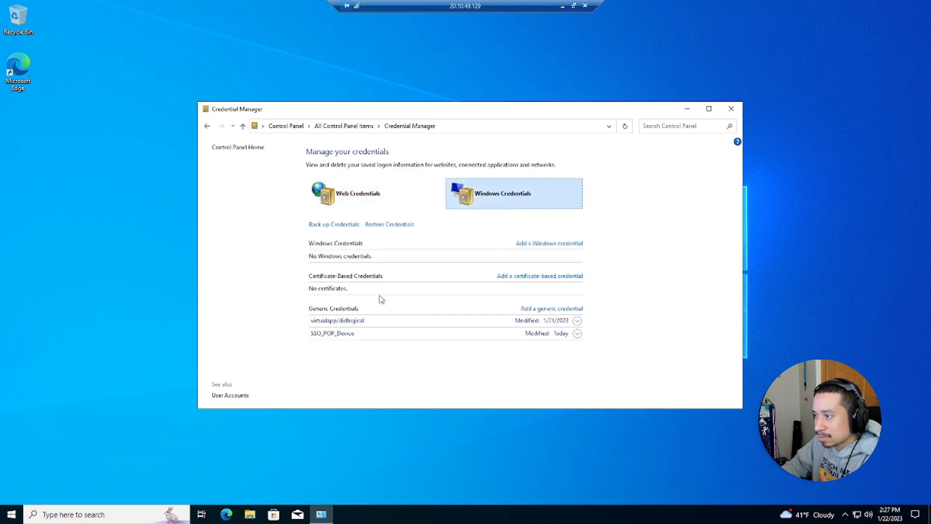
# - Inspect the SSO_POP_Device and virtualapp/didlogical credentials, cancelling edits, then view Web Credentials
pyautogui.click(577, 320)
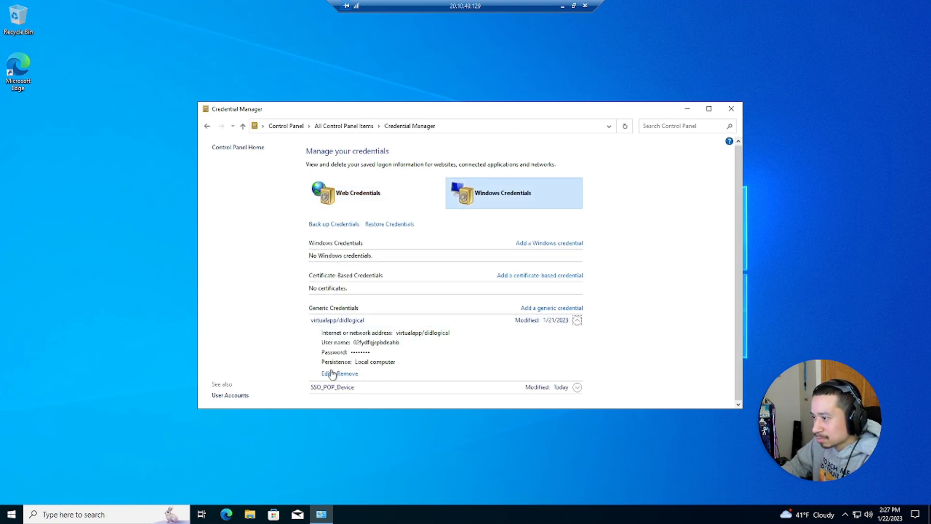
pyautogui.click(577, 387)
pyautogui.scroll(-2, 577, 388)
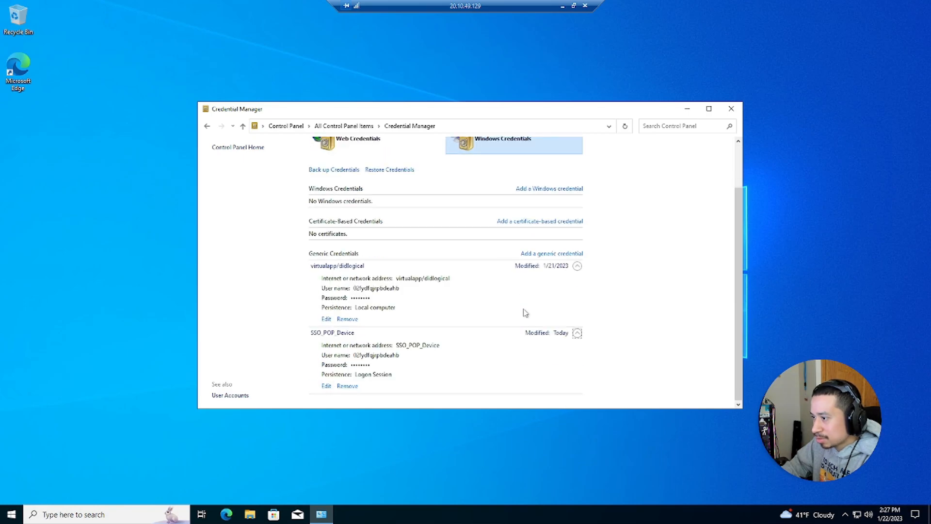
pyautogui.click(328, 388)
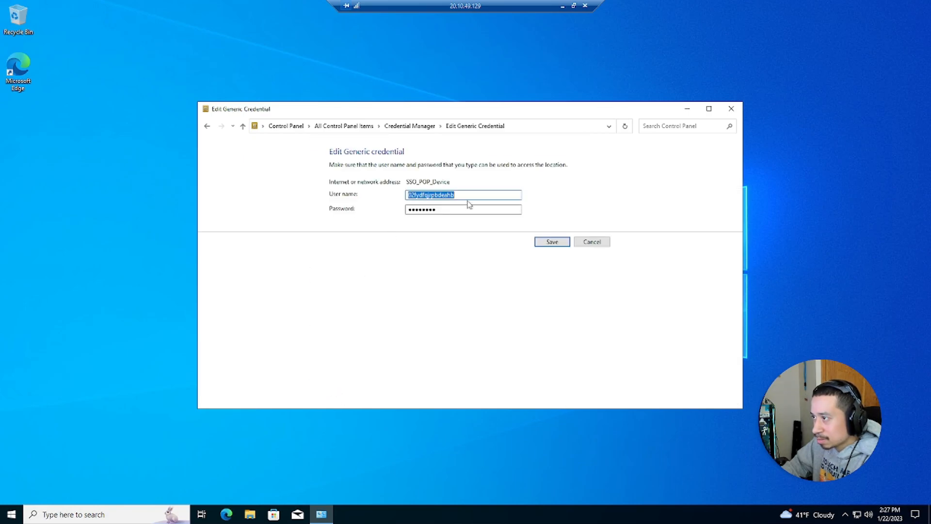
pyautogui.press('Tab')
pyautogui.click(584, 241)
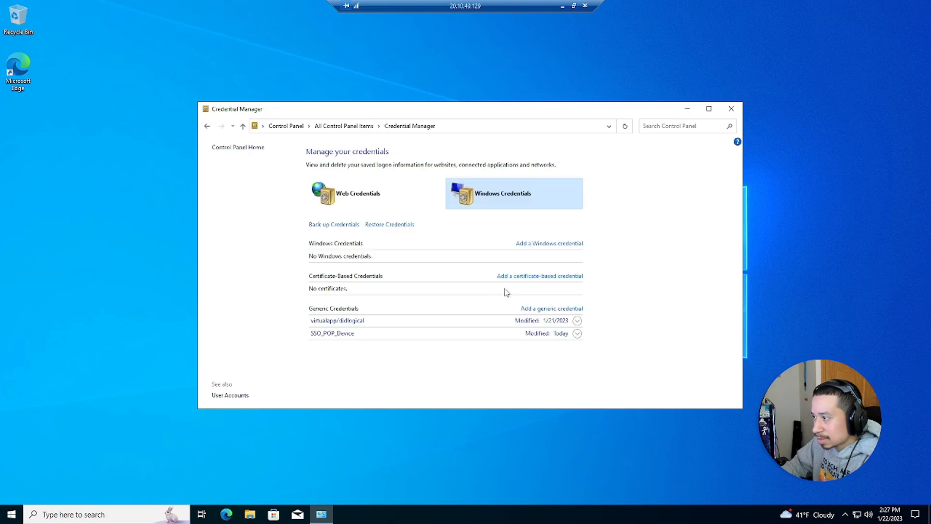
pyautogui.click(575, 320)
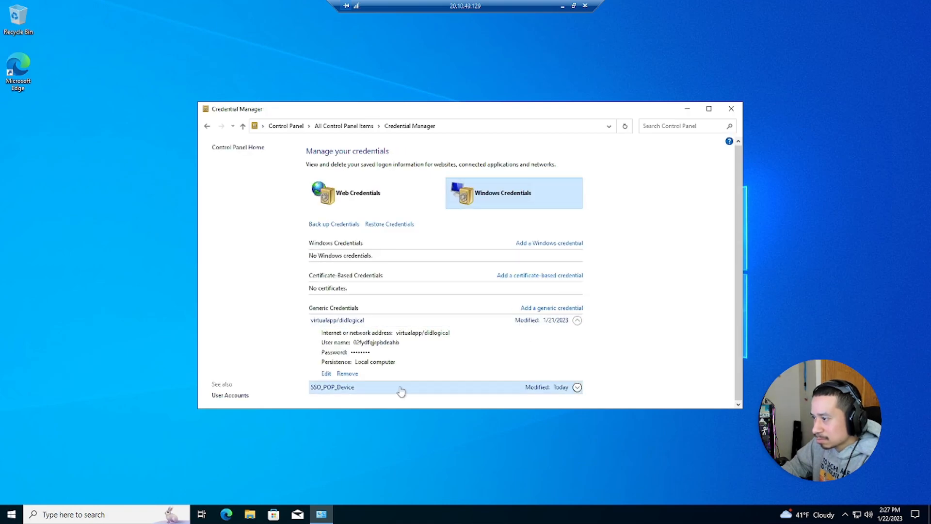
pyautogui.click(326, 374)
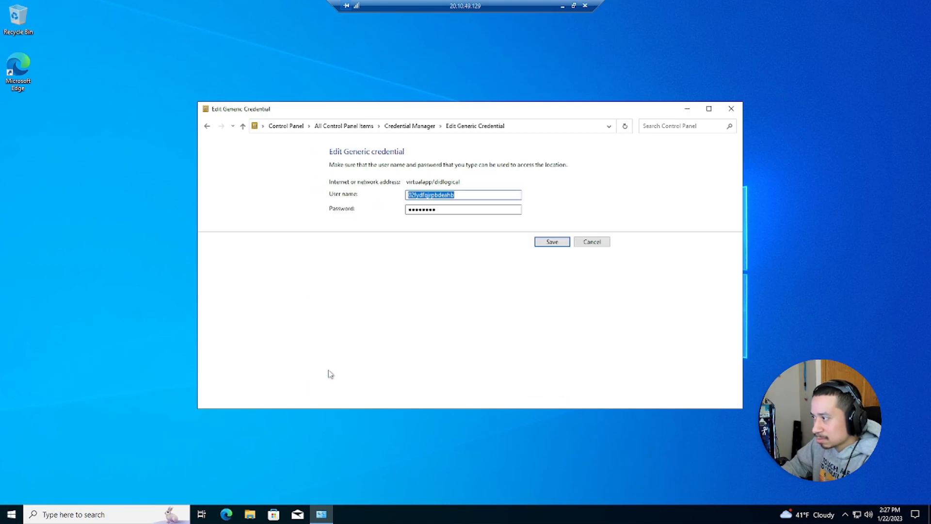
pyautogui.click(584, 241)
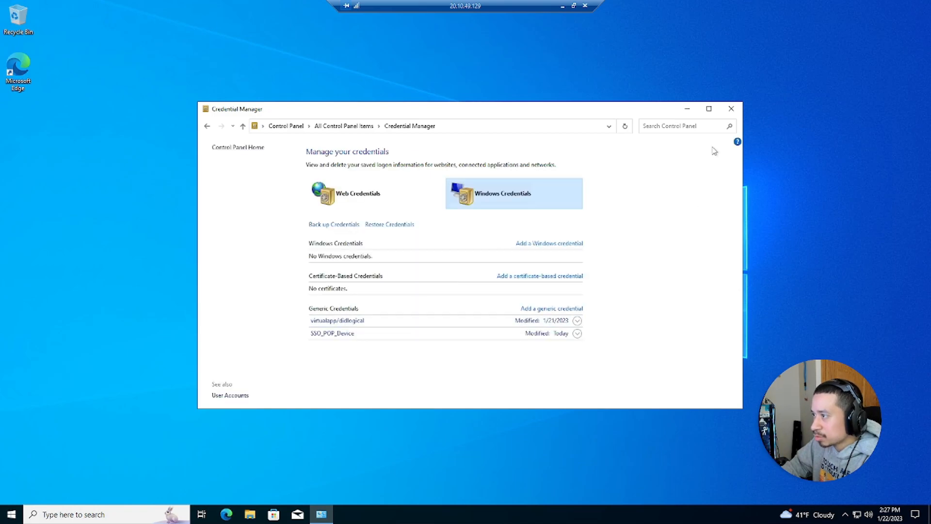
pyautogui.click(324, 199)
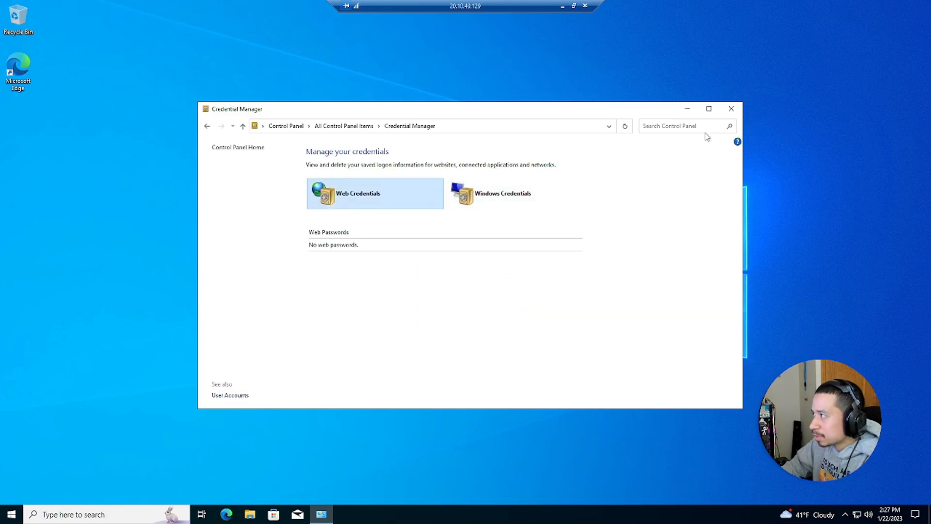
# - Close Credential Manager and sign out of the Windows 10 session via the Win+X menu
pyautogui.click(732, 109)
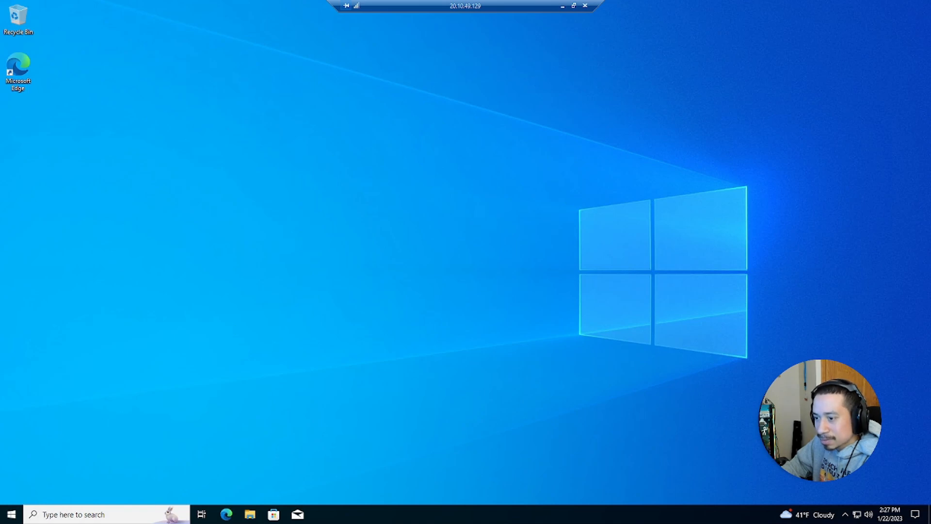
pyautogui.rightClick(12, 513)
pyautogui.moveTo(68, 484)
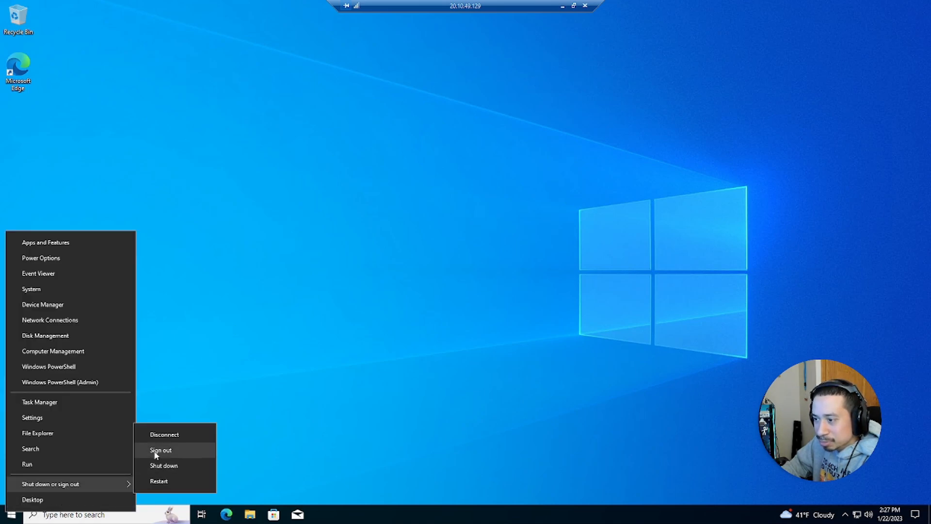
pyautogui.click(160, 450)
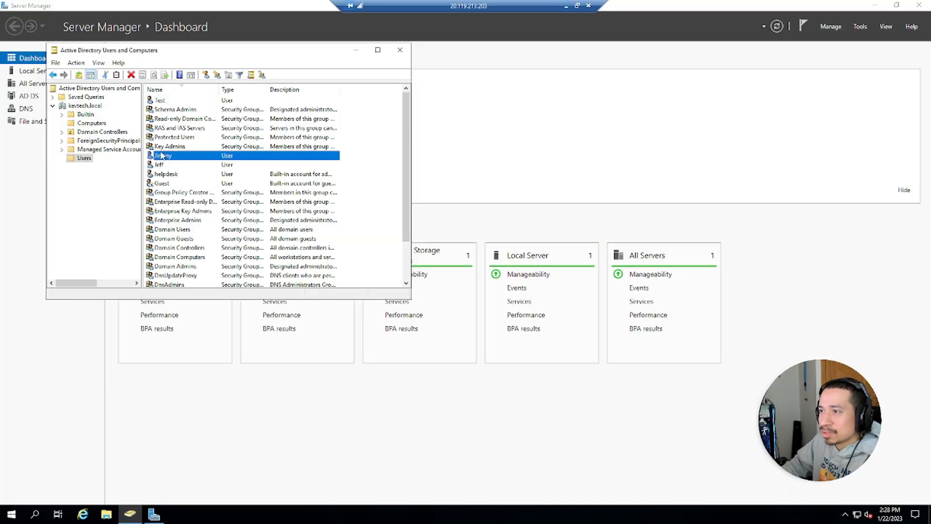
# - Reset the test user's password, unchecking 'User must change password at next logon', and confirm
pyautogui.rightClick(162, 154)
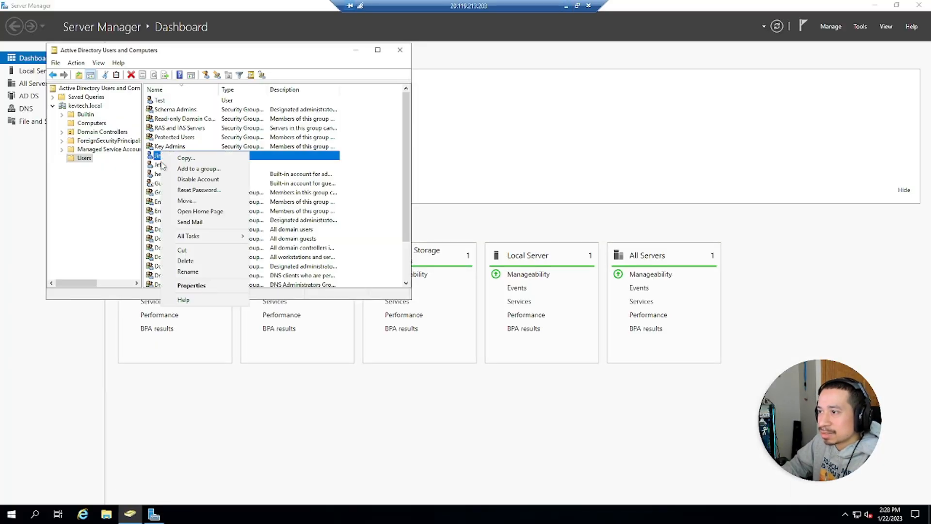
pyautogui.click(174, 193)
pyautogui.click(157, 164)
pyautogui.click(253, 136)
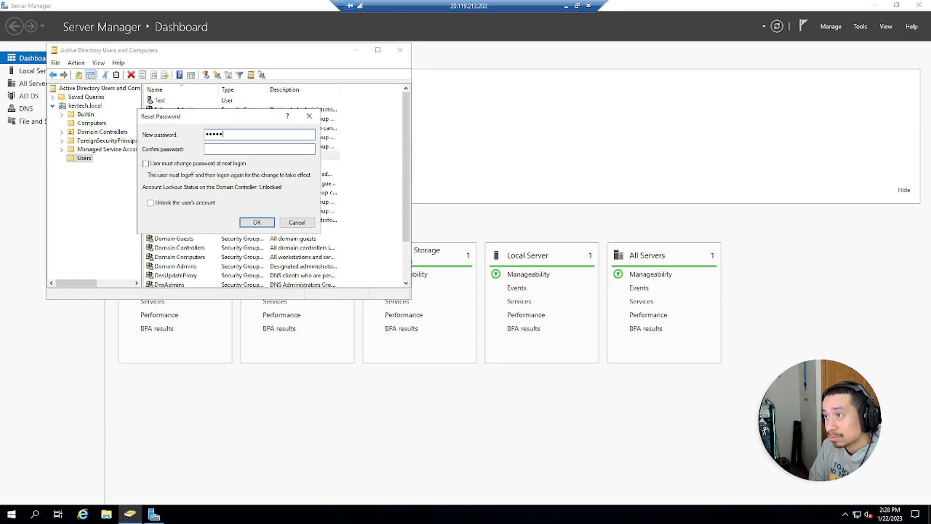
pyautogui.click(260, 149)
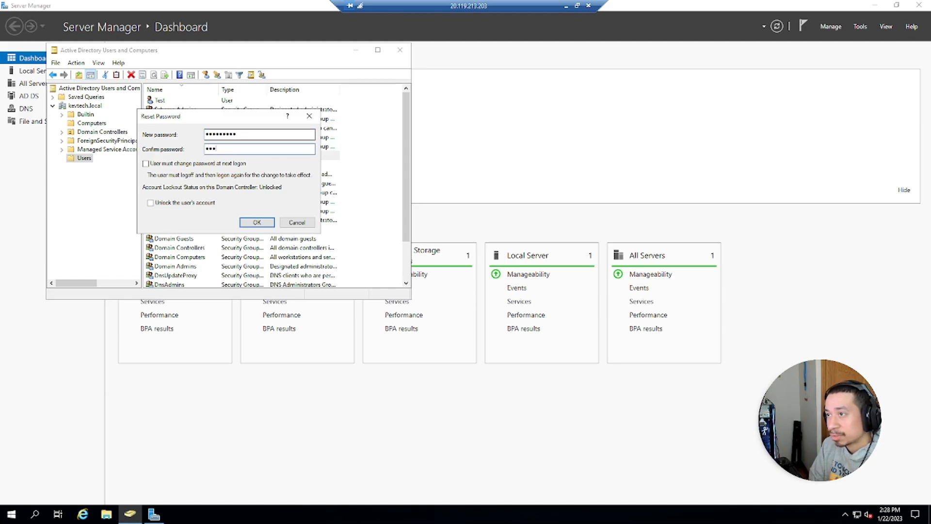
pyautogui.press('Return')
pyautogui.press('Return')
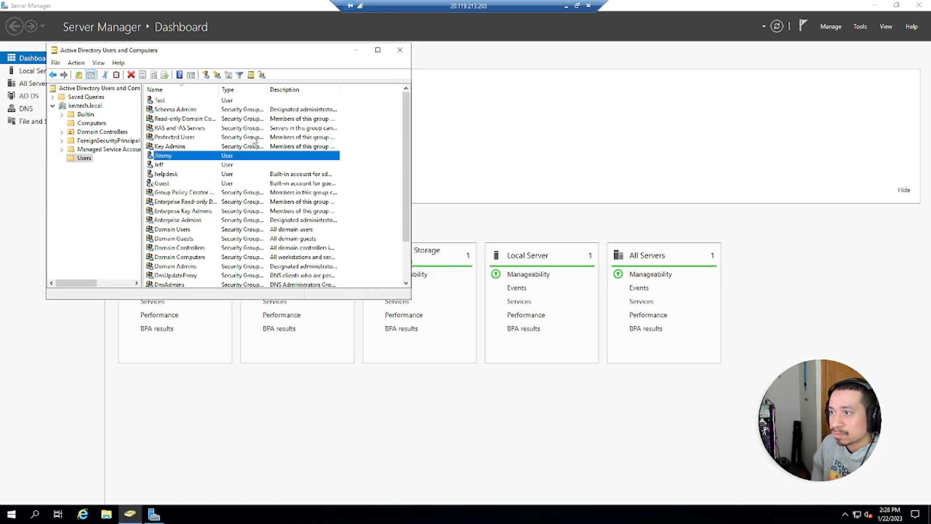
# - Set the test user's account to expire end of December 1, 2022, save, and reopen the Account tab to verify
pyautogui.doubleClick(180, 156)
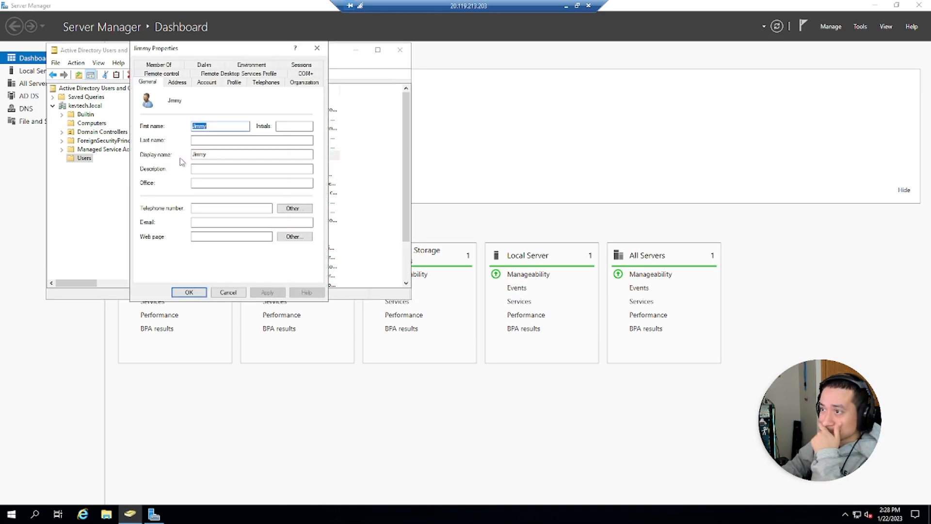
pyautogui.click(204, 83)
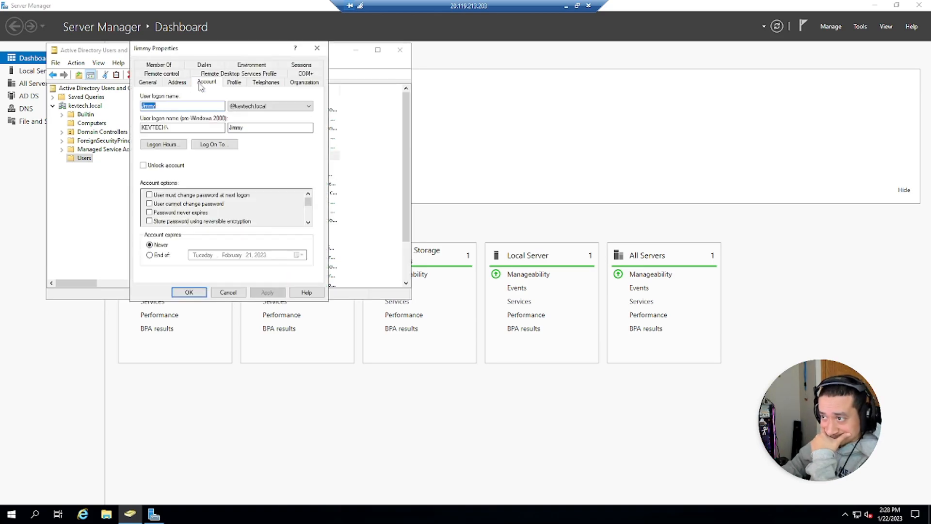
pyautogui.click(149, 255)
pyautogui.click(299, 255)
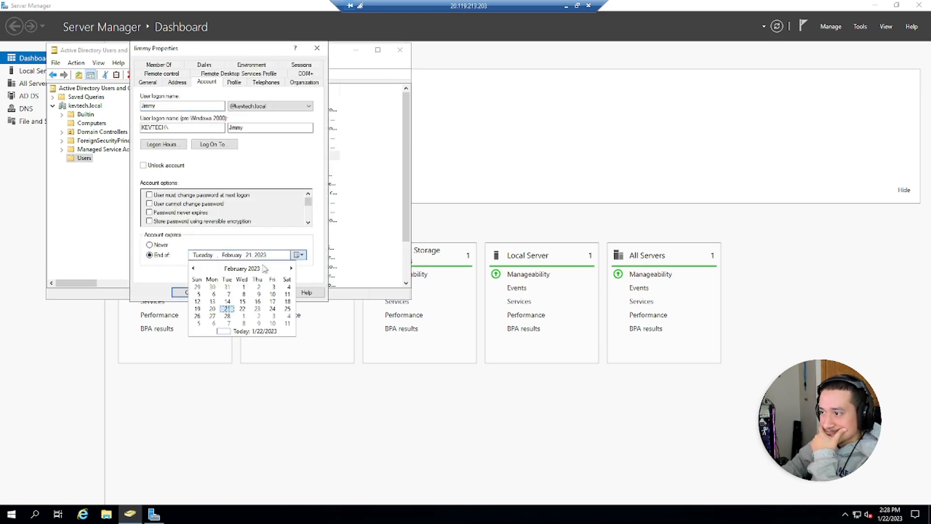
pyautogui.click(194, 269)
pyautogui.click(195, 269)
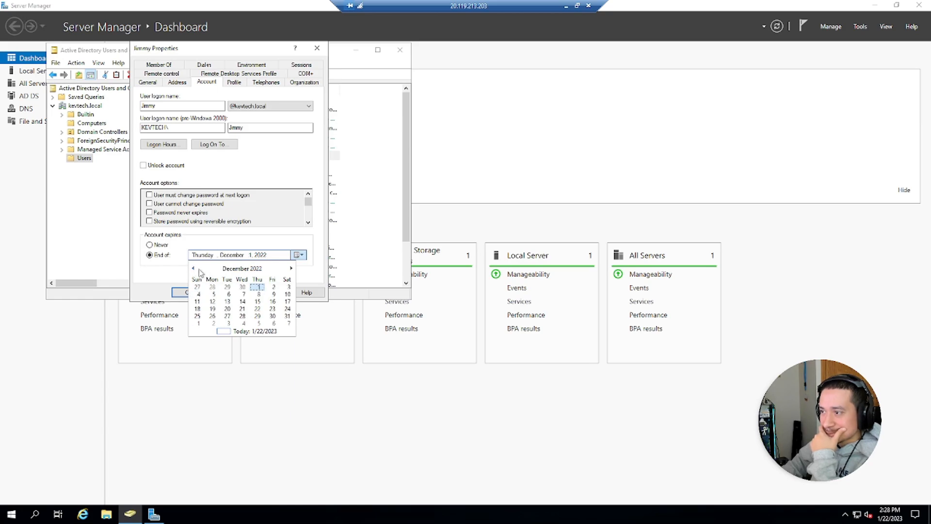
pyautogui.click(259, 287)
pyautogui.click(267, 292)
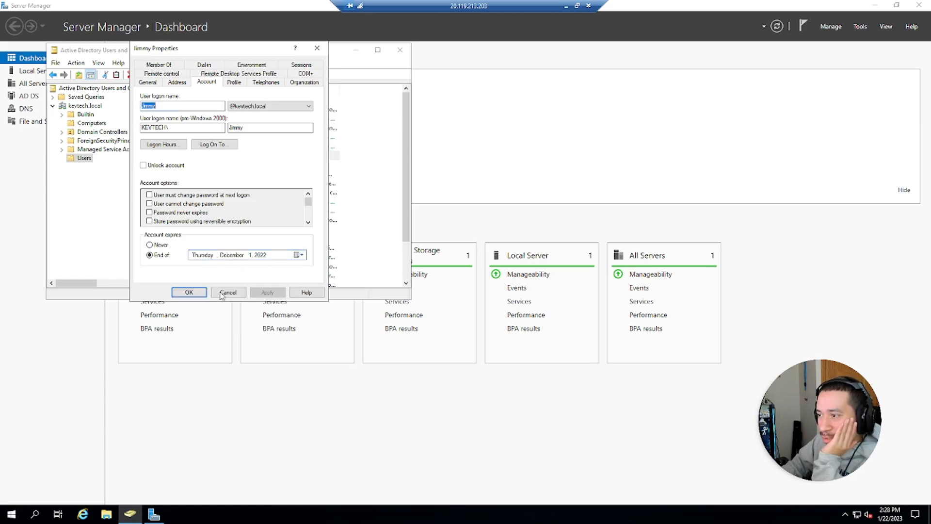
pyautogui.click(189, 292)
pyautogui.doubleClick(168, 156)
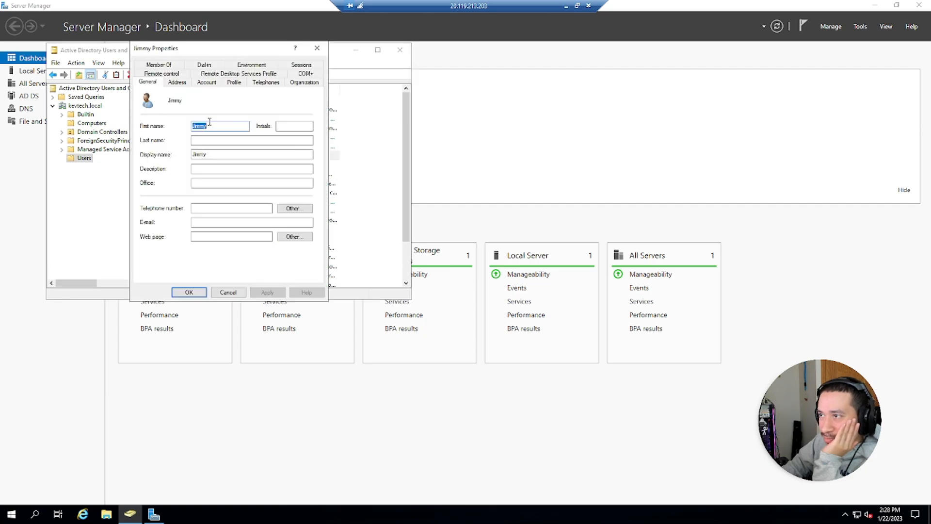
pyautogui.click(207, 82)
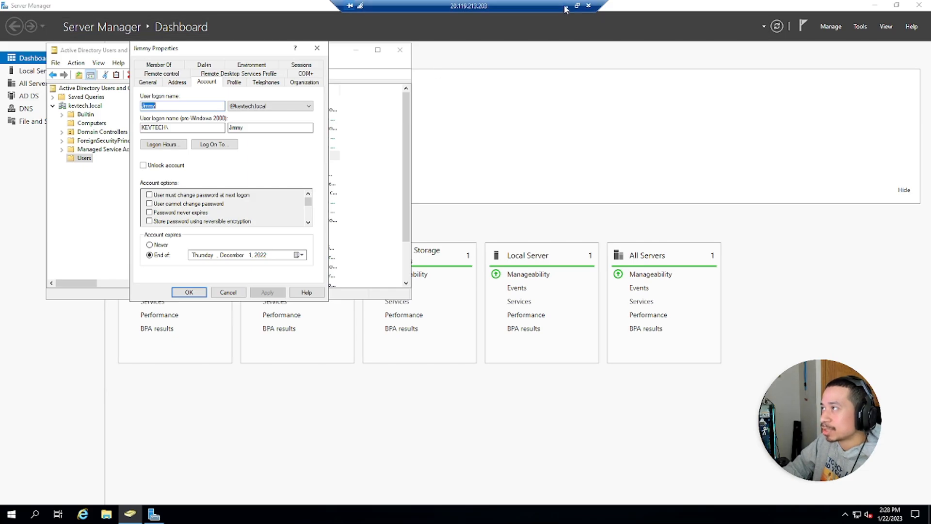
# - Test the test user's Windows10 RDP sign-in, which is refused as expired, then return to the server session
pyautogui.click(318, 47)
pyautogui.click(563, 7)
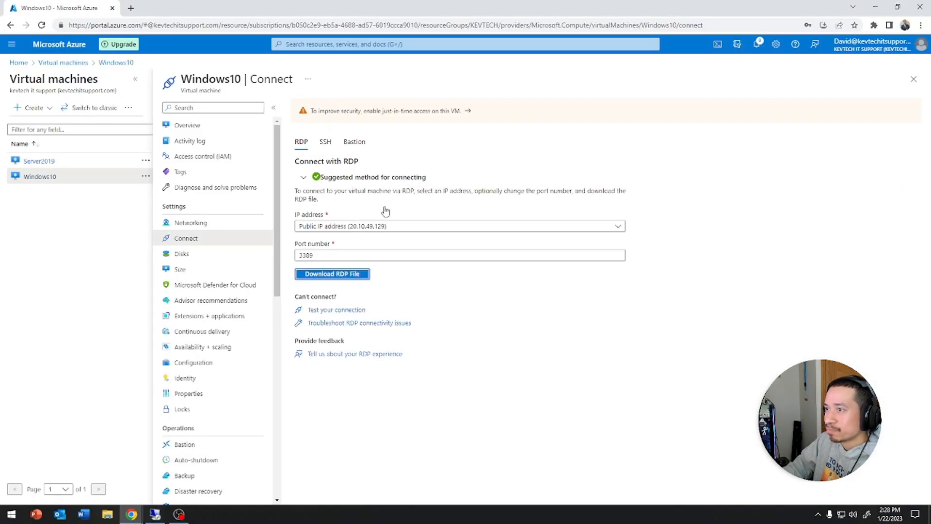
pyautogui.click(320, 275)
pyautogui.click(31, 499)
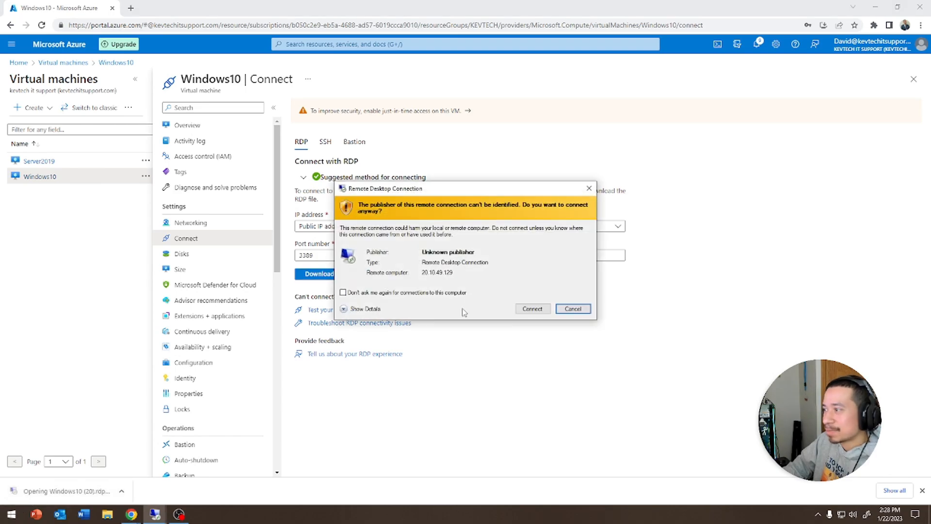
pyautogui.click(541, 307)
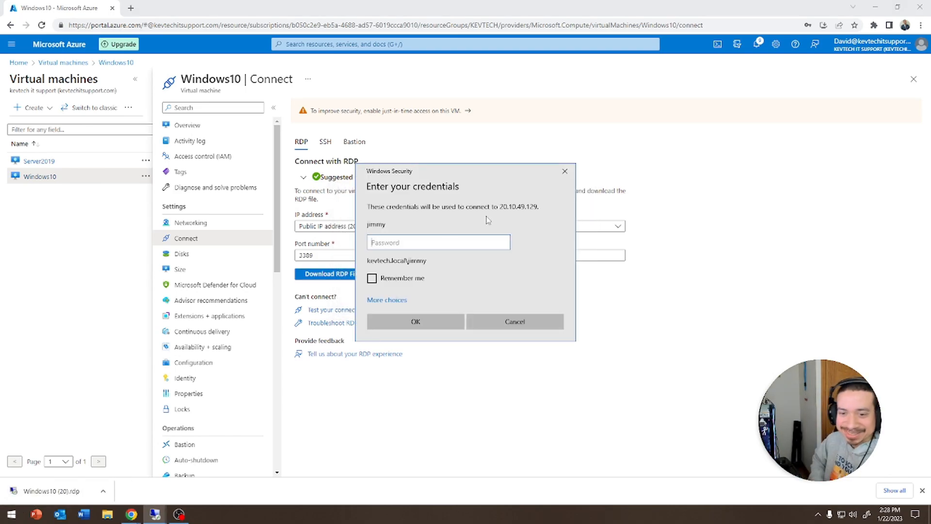
pyautogui.write('*')
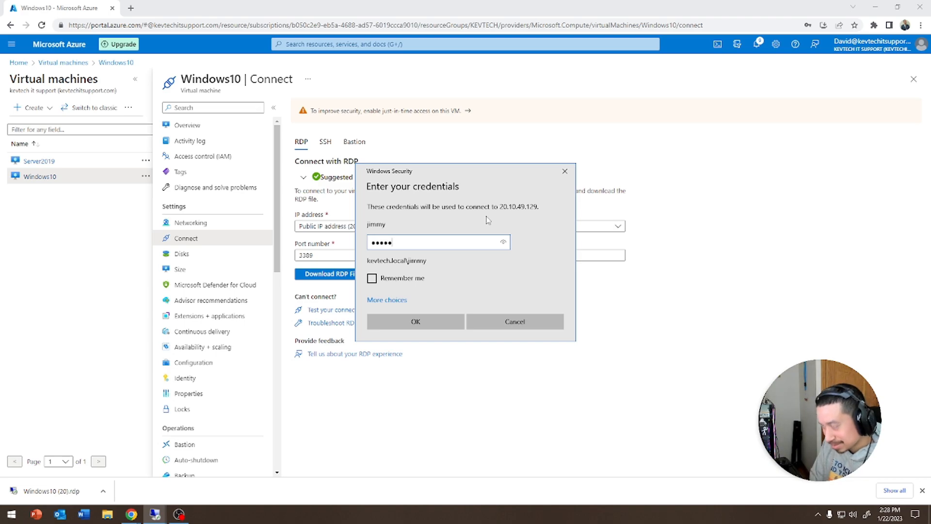
pyautogui.write('******')
pyautogui.press('Return')
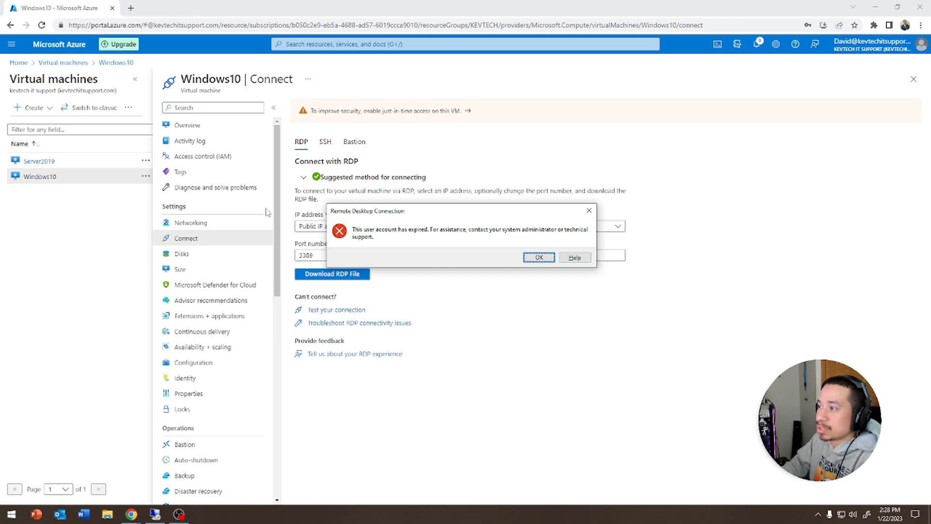
pyautogui.click(155, 514)
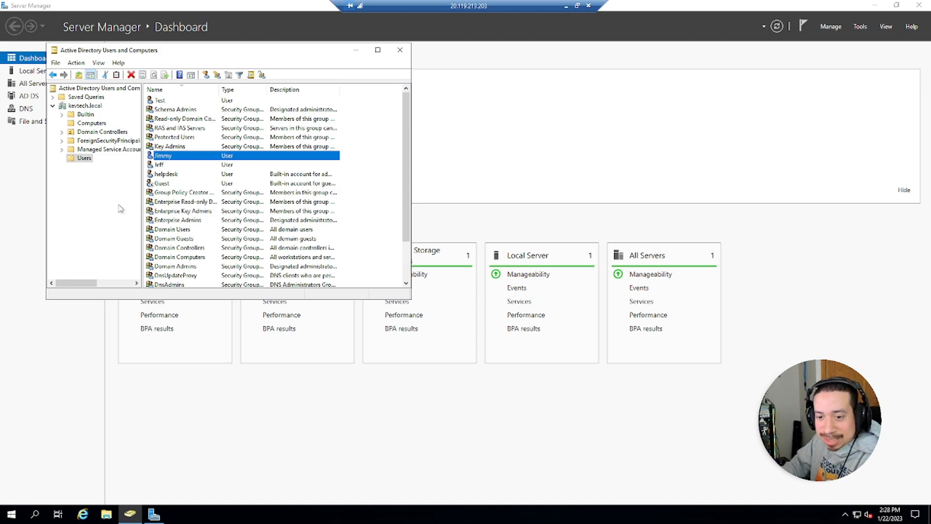
# - Open the test user's properties on the Account tab
pyautogui.doubleClick(163, 156)
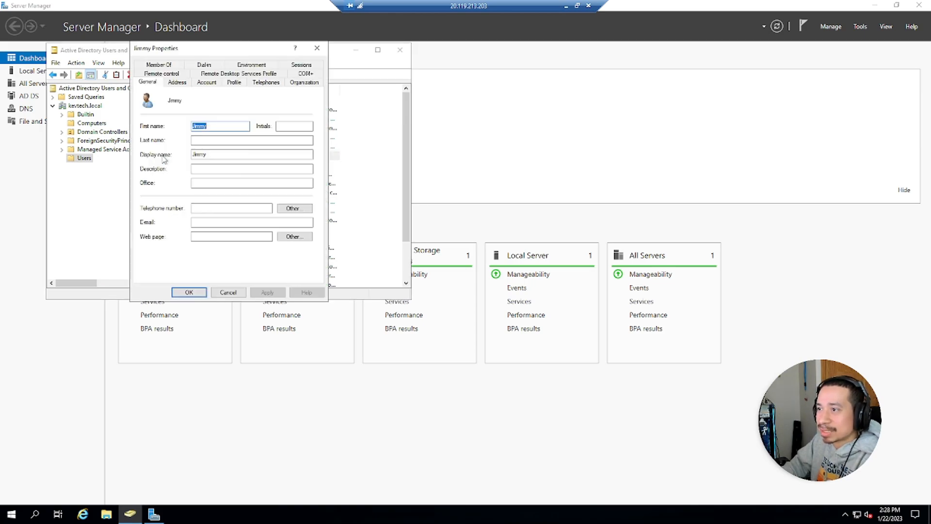
pyautogui.click(177, 83)
pyautogui.click(203, 84)
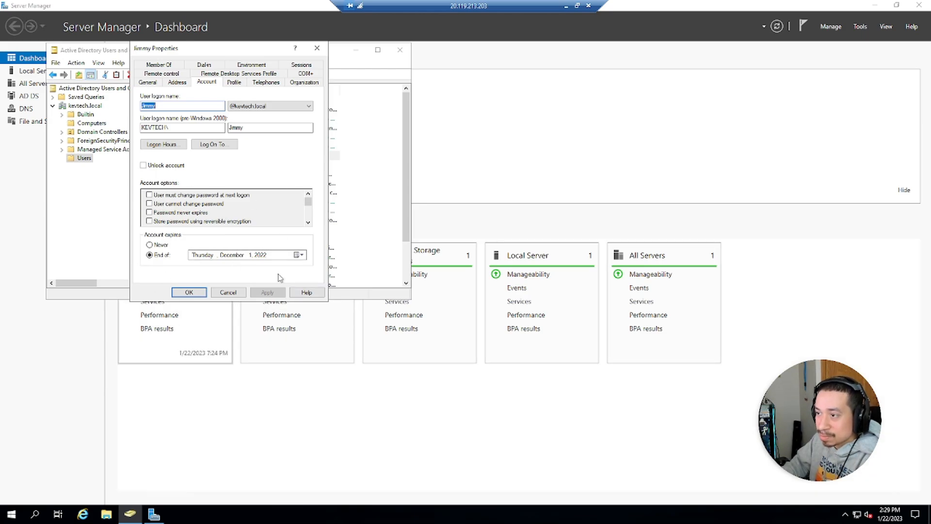
# - Launch Snipping Tool from the Start search with 'sn'
pyautogui.click(13, 515)
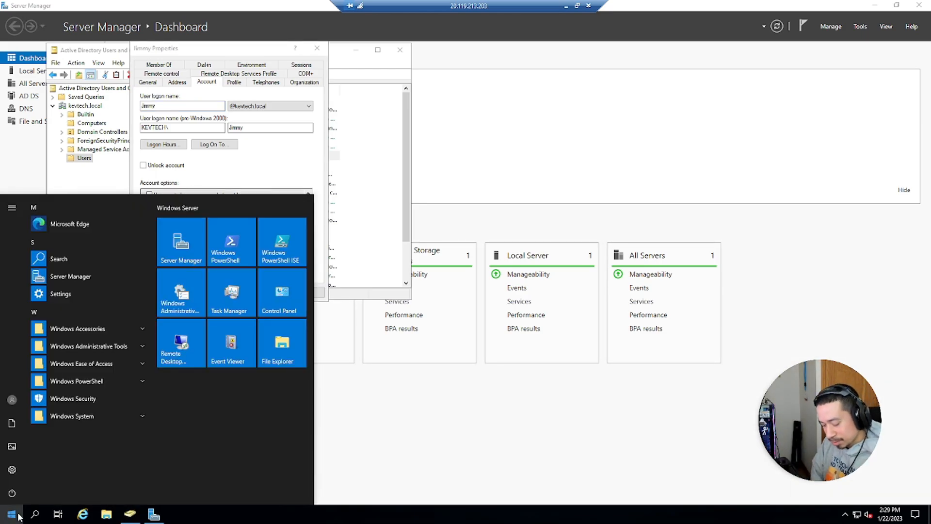
pyautogui.write('sn')
pyautogui.press('Return')
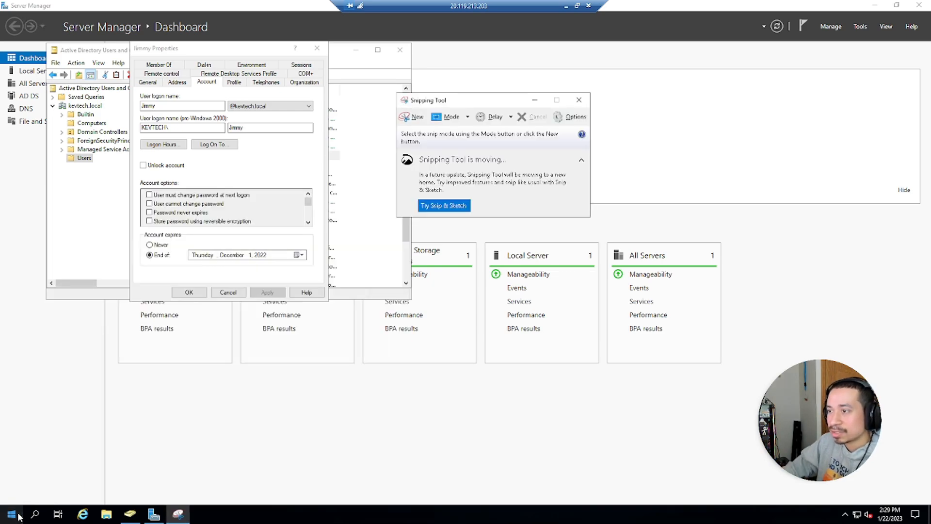
# - Snip the properties dialog, circle the Account expires setting in ink, and close without saving
pyautogui.click(415, 117)
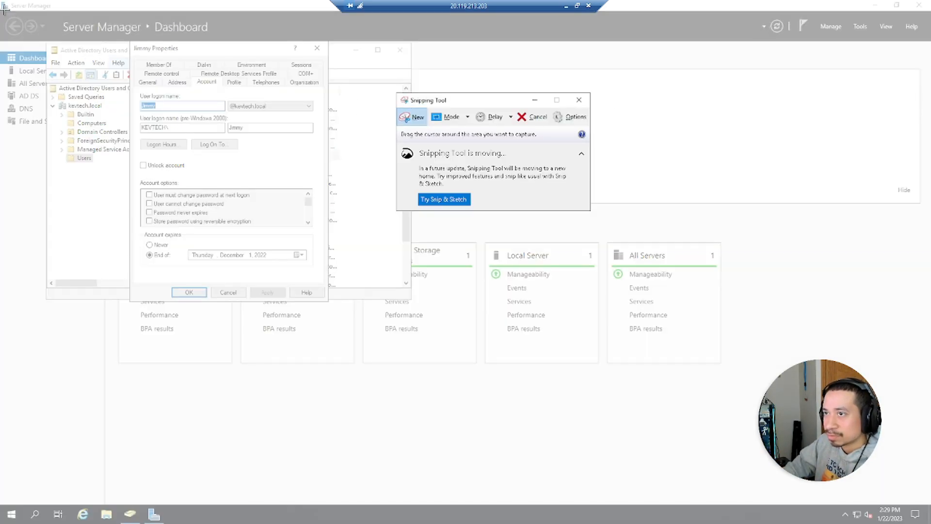
pyautogui.moveTo(441, 286); pyautogui.dragTo(529, 345)
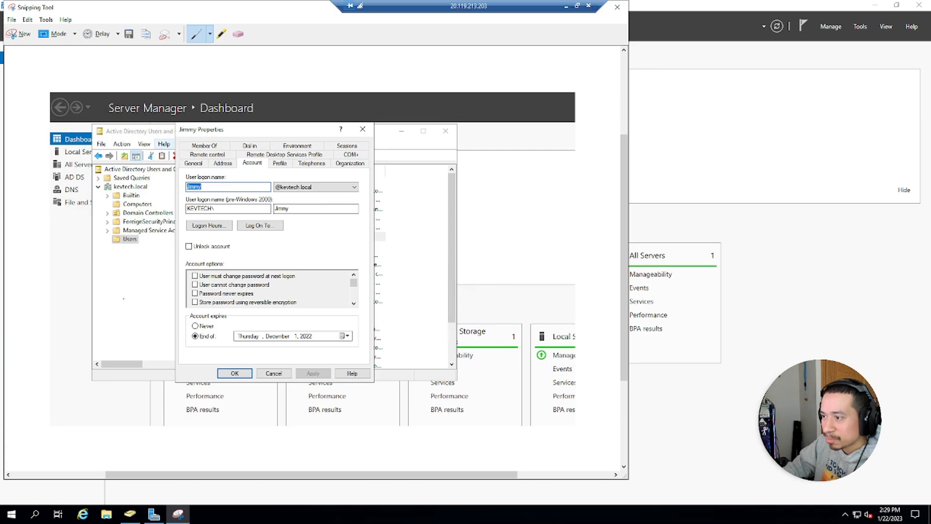
pyautogui.moveTo(184, 341)
pyautogui.mouseDown()
pyautogui.moveTo(276, 358)
pyautogui.moveTo(362, 349)
pyautogui.moveTo(322, 322)
pyautogui.moveTo(180, 321)
pyautogui.moveTo(232, 317)
pyautogui.moveTo(207, 310)
pyautogui.moveTo(262, 298)
pyautogui.mouseUp()
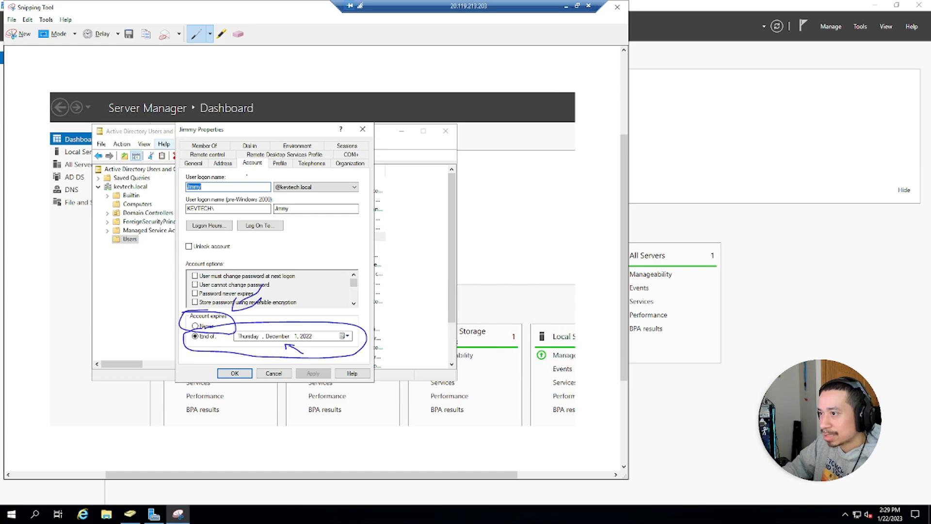
pyautogui.click(617, 7)
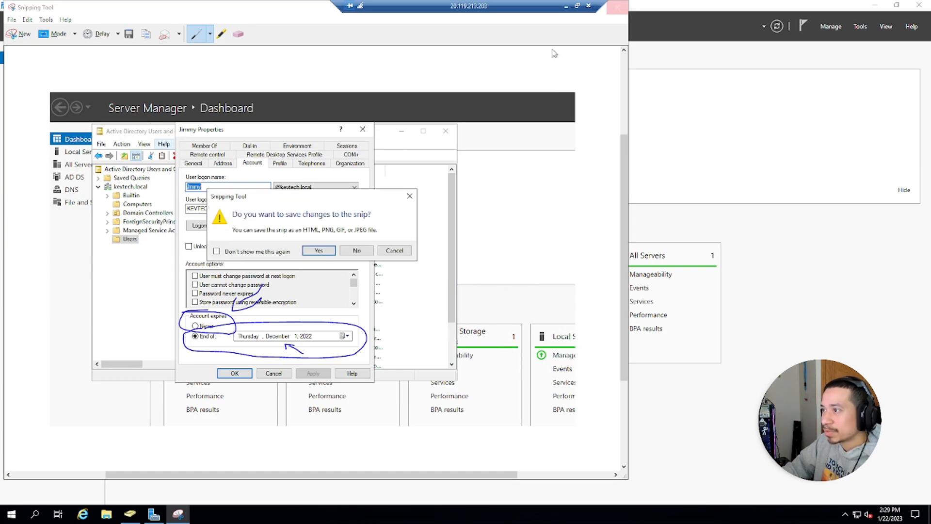
pyautogui.click(359, 250)
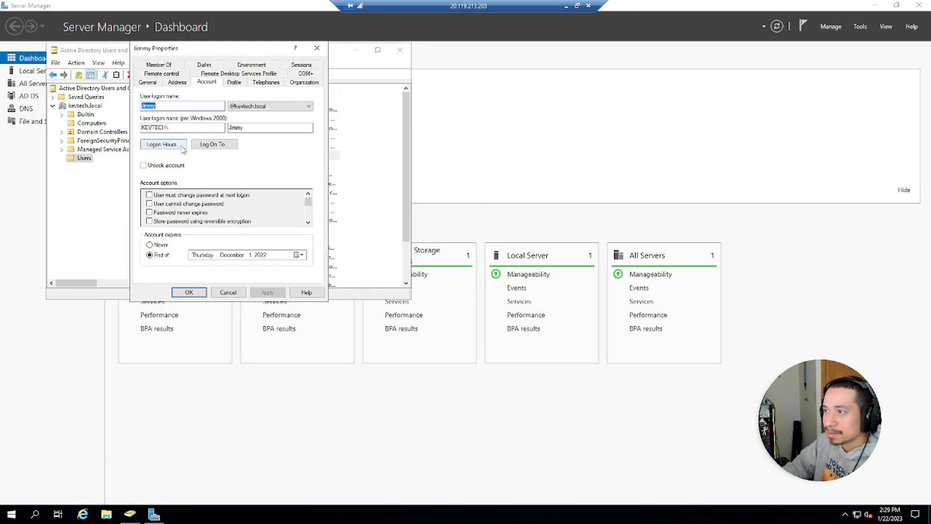
# - Open the test user's Logon Hours grid and try selecting various hours and blocks
pyautogui.click(163, 145)
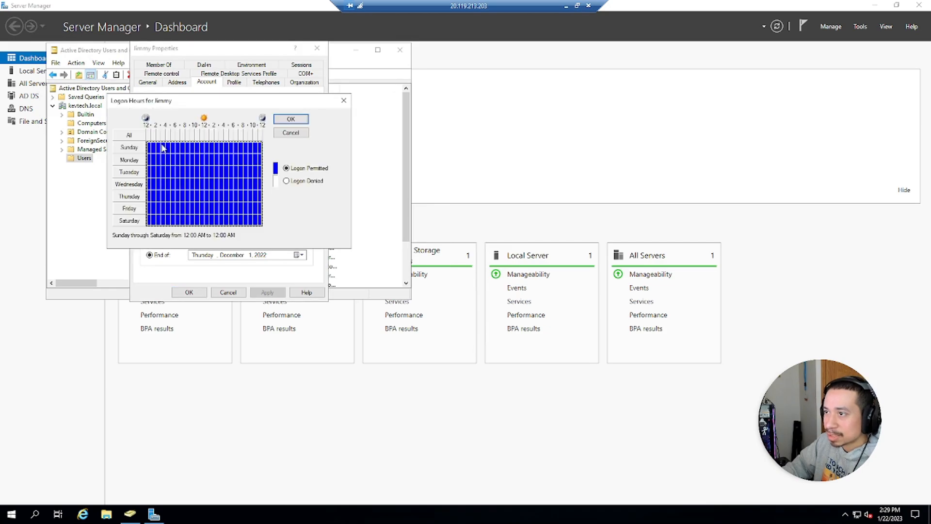
pyautogui.click(220, 168)
pyautogui.click(158, 172)
pyautogui.click(198, 195)
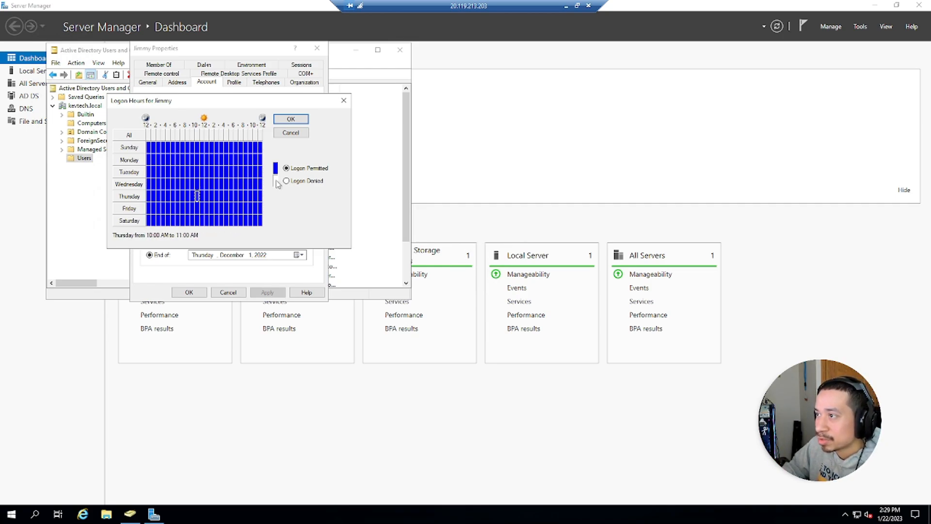
pyautogui.moveTo(250, 147); pyautogui.dragTo(158, 162)
pyautogui.click(184, 159)
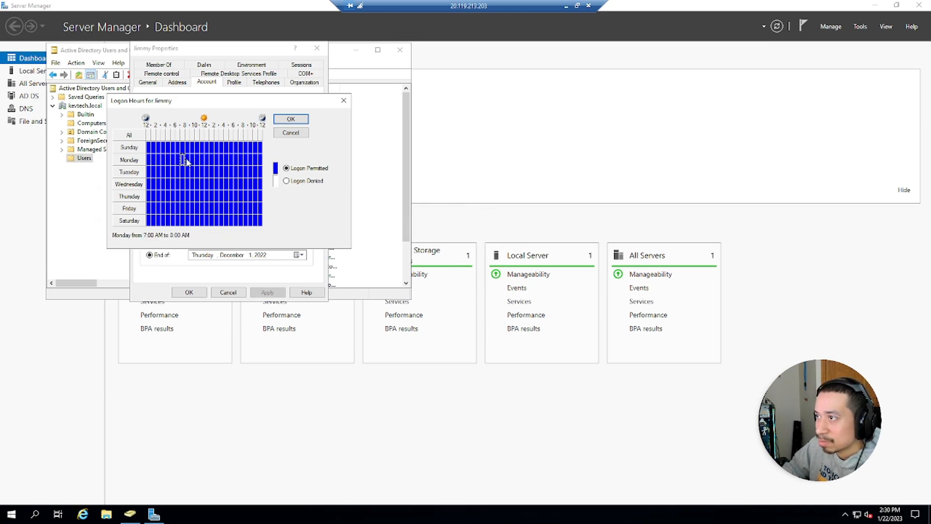
pyautogui.click(197, 183)
pyautogui.click(179, 210)
pyautogui.click(248, 146)
pyautogui.click(260, 147)
# - Deny then re-permit logon for Sunday 11 PM, Sunday 10 PM, and 10 PM every day
pyautogui.click(286, 181)
pyautogui.click(286, 169)
pyautogui.click(255, 147)
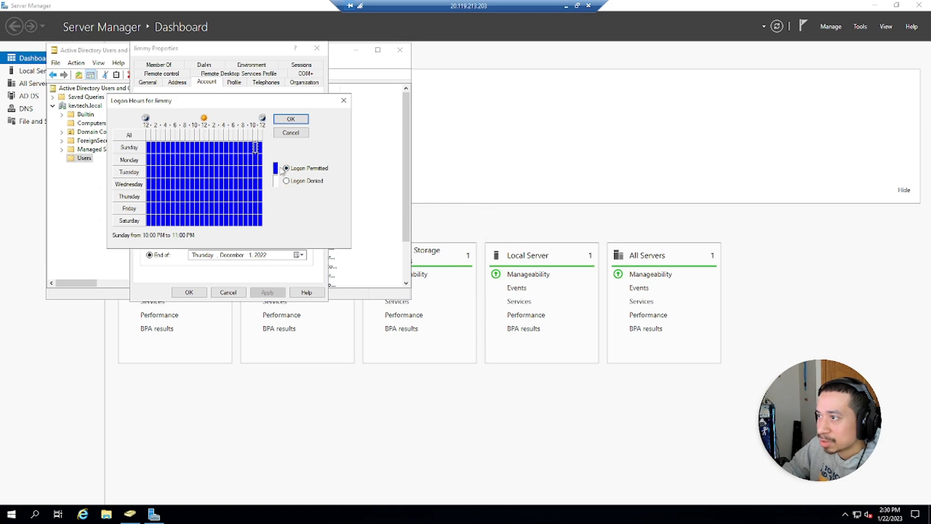
pyautogui.click(287, 181)
pyautogui.click(286, 168)
pyautogui.moveTo(251, 145); pyautogui.dragTo(251, 225)
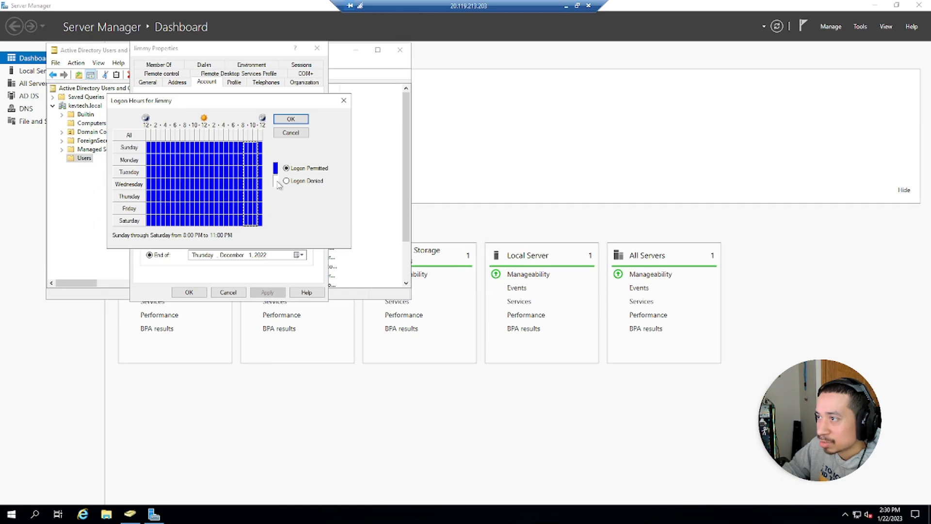
pyautogui.click(287, 181)
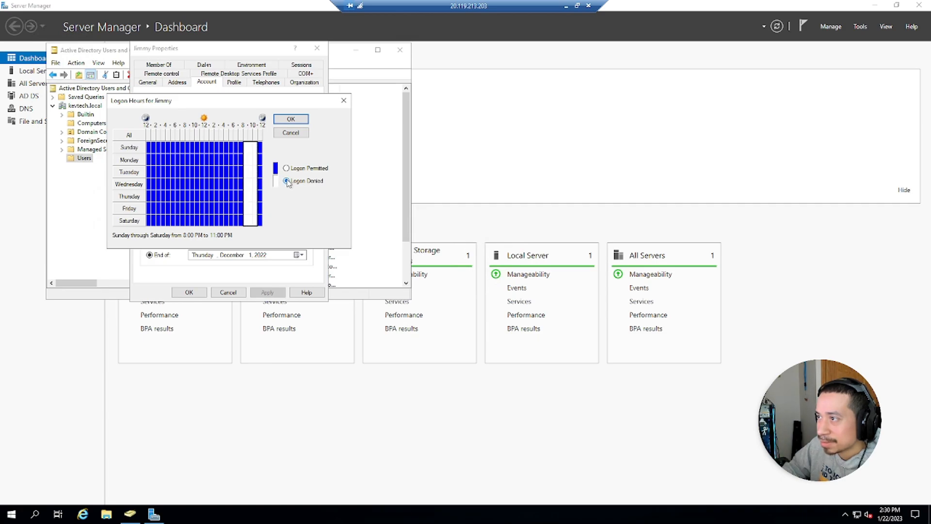
pyautogui.click(287, 168)
# - Deny logon on Sunday from 1 AM to midnight and accept the logon hours
pyautogui.click(236, 148)
pyautogui.click(149, 147)
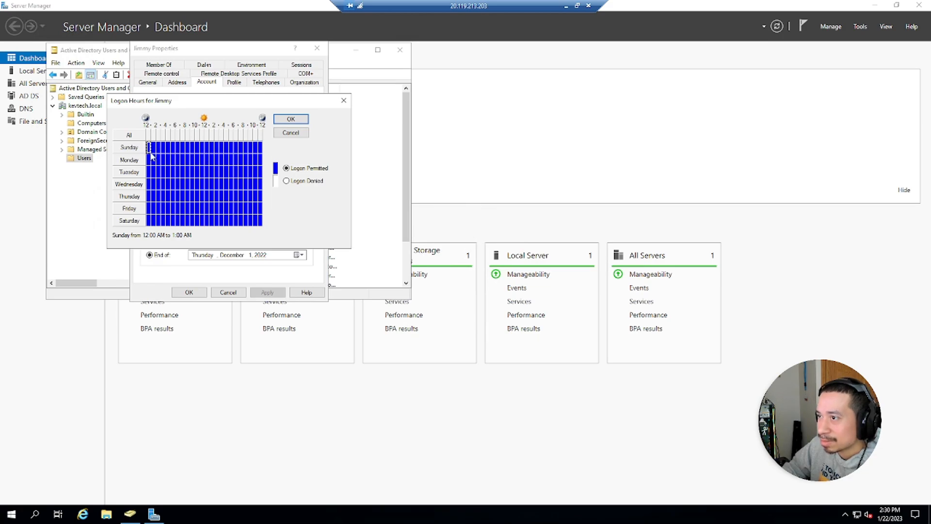
pyautogui.click(286, 181)
pyautogui.click(164, 148)
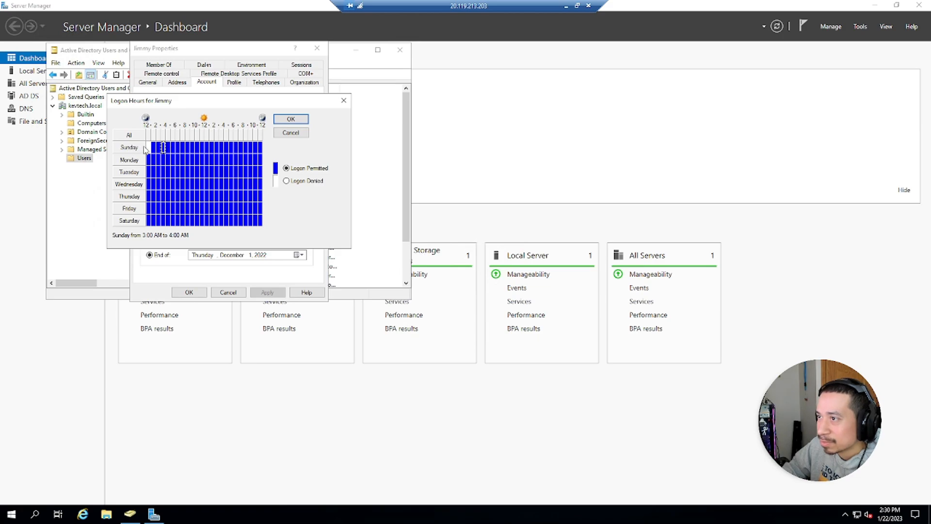
pyautogui.click(259, 147)
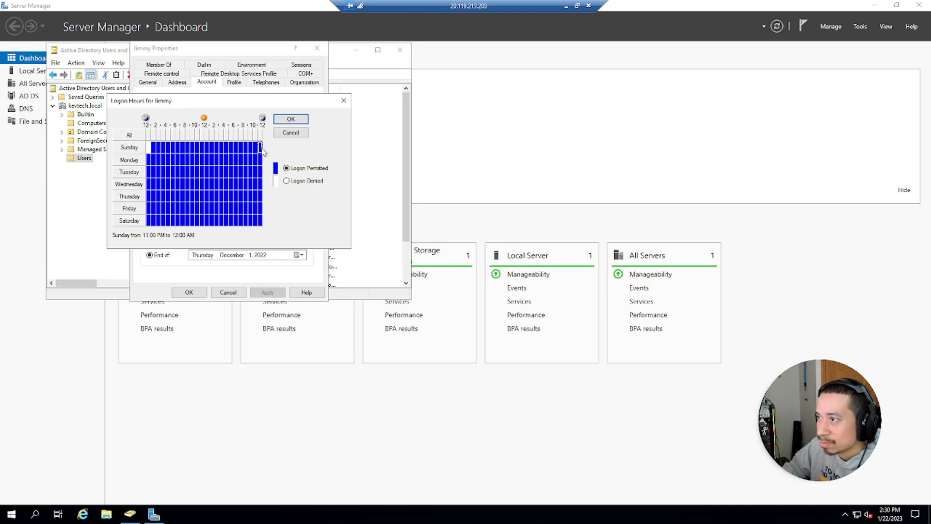
pyautogui.moveTo(257, 148); pyautogui.dragTo(144, 150)
pyautogui.moveTo(261, 149); pyautogui.dragTo(158, 151)
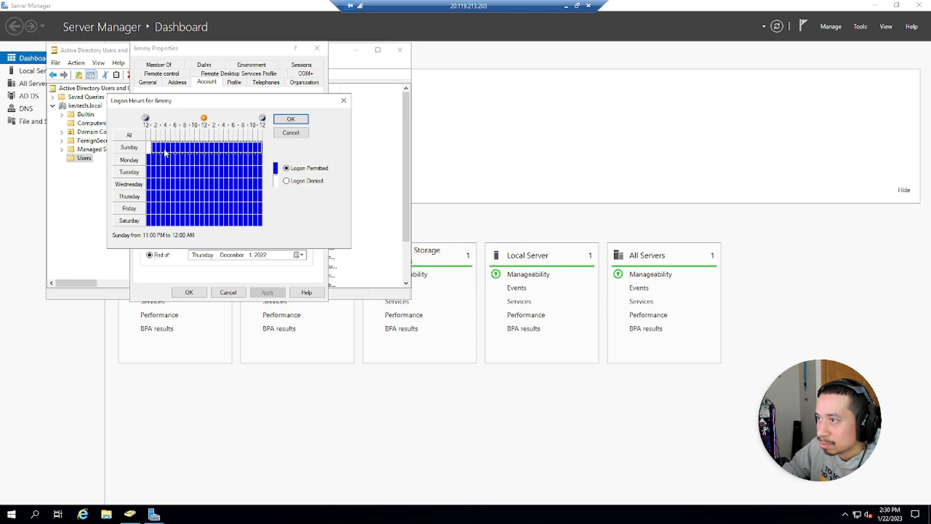
pyautogui.click(286, 181)
pyautogui.click(291, 119)
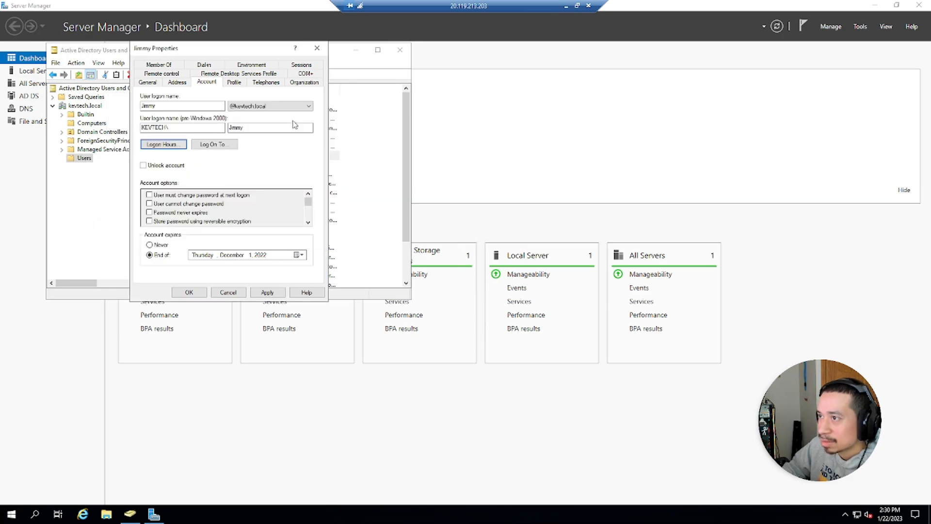
# - Apply the logon hours, set Account expires to Never, and save the properties
pyautogui.click(268, 293)
pyautogui.click(160, 245)
pyautogui.click(179, 292)
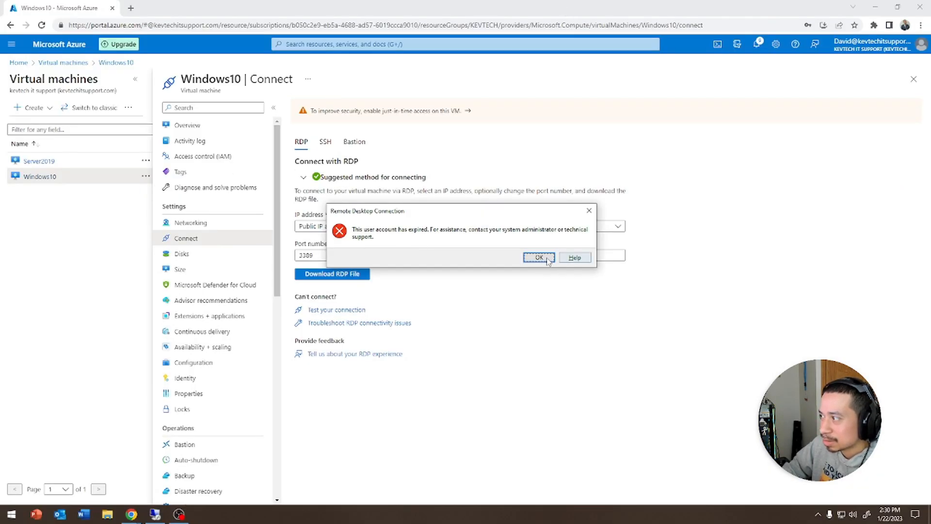
# - Retry the test user's RDP sign-in to Windows10, which is refused for restricted logon hours
pyautogui.click(539, 257)
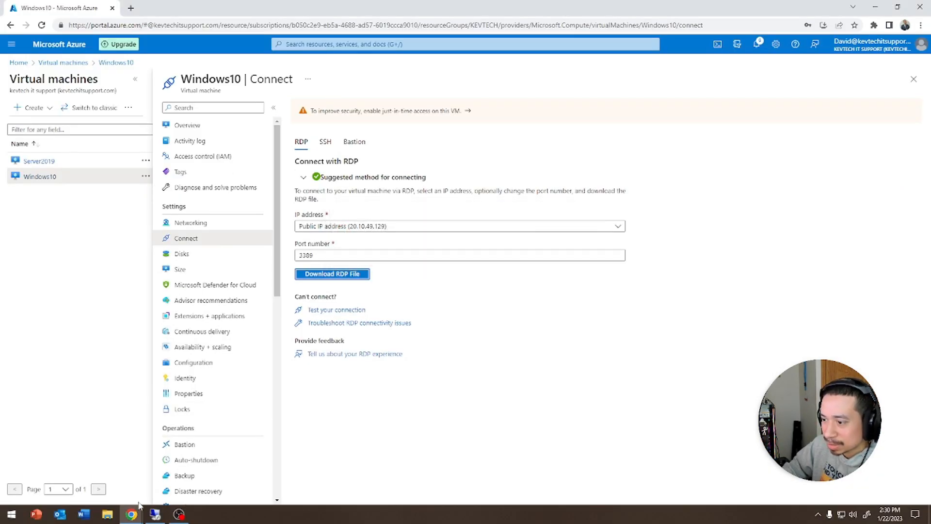
pyautogui.click(320, 274)
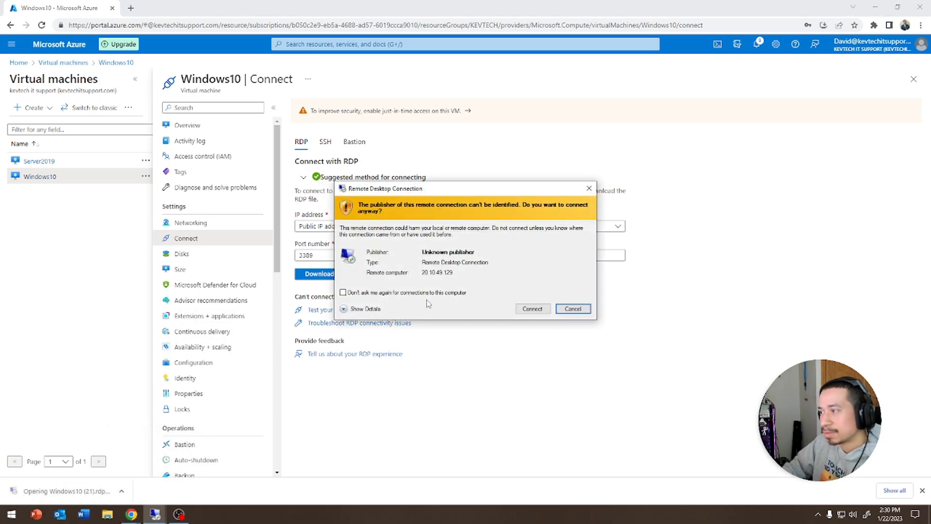
pyautogui.click(532, 309)
pyautogui.write('••••••••')
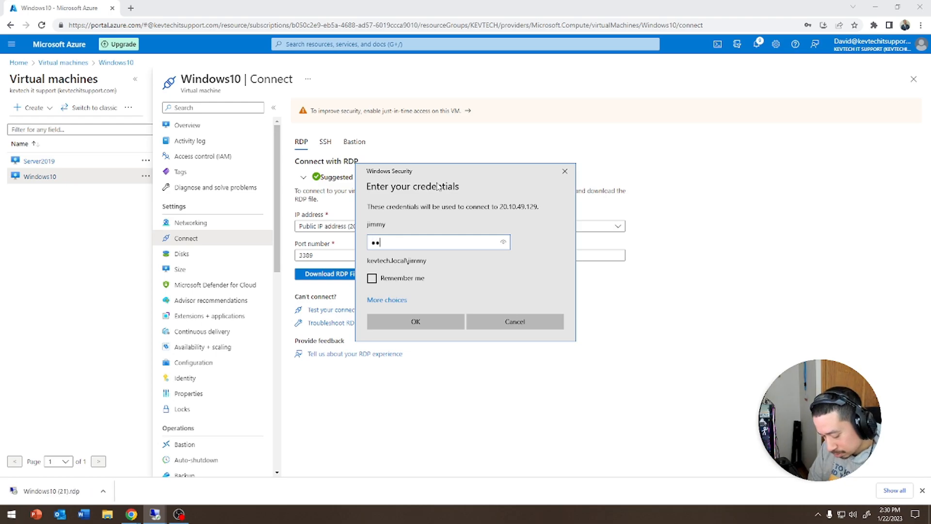
pyautogui.press('Return')
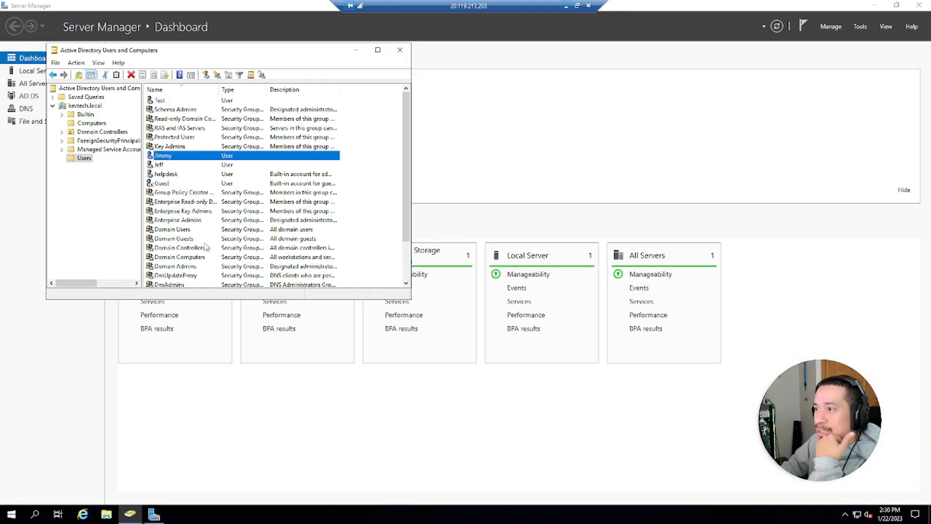
# - Open the test user's Account properties and review the Log On To workstations list unchanged
pyautogui.doubleClick(165, 156)
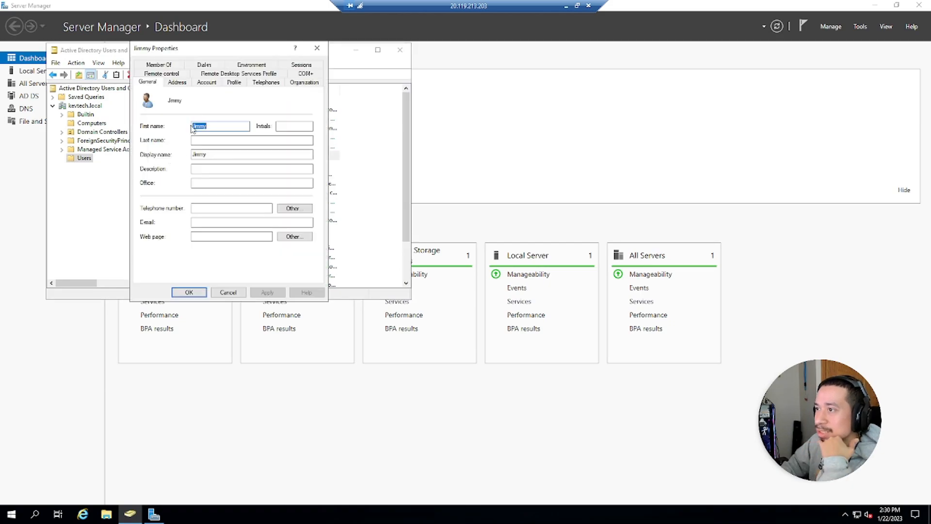
pyautogui.click(212, 83)
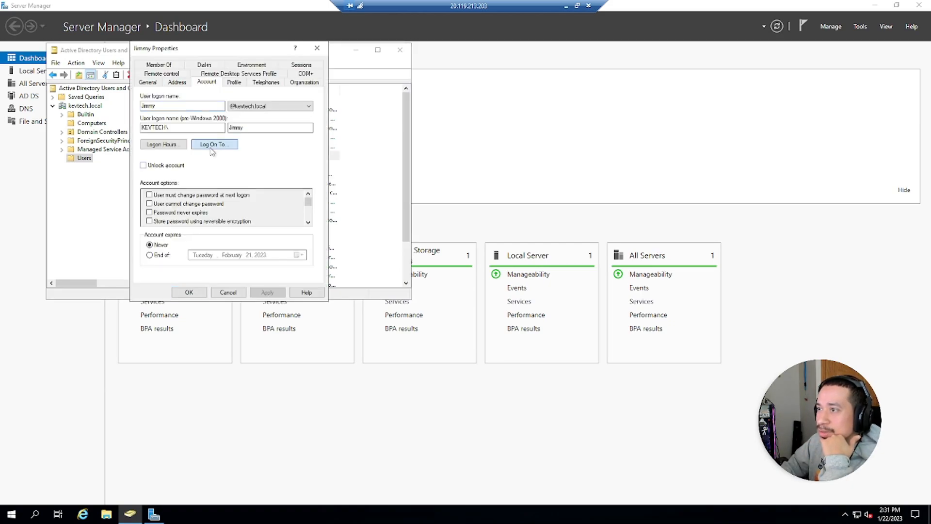
pyautogui.click(213, 145)
pyautogui.click(317, 293)
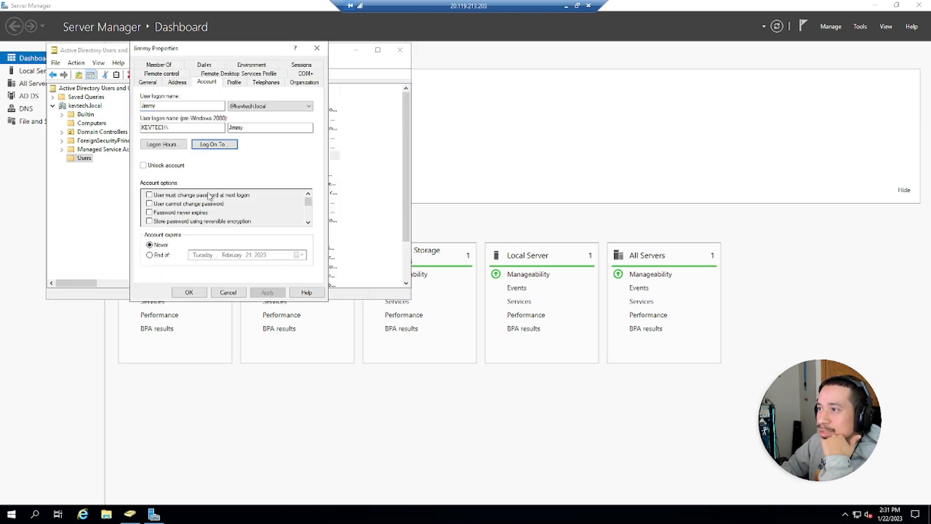
# - Permit logon for the entire Sunday row in Logon Hours and save the user properties
pyautogui.click(164, 145)
pyautogui.click(163, 147)
pyautogui.moveTo(261, 147); pyautogui.dragTo(147, 146)
pyautogui.click(286, 168)
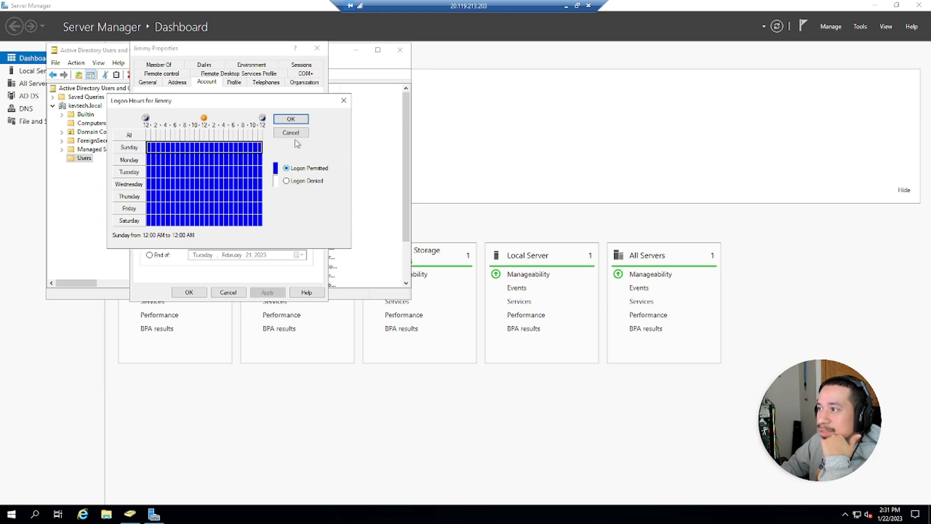
pyautogui.click(294, 121)
pyautogui.click(189, 292)
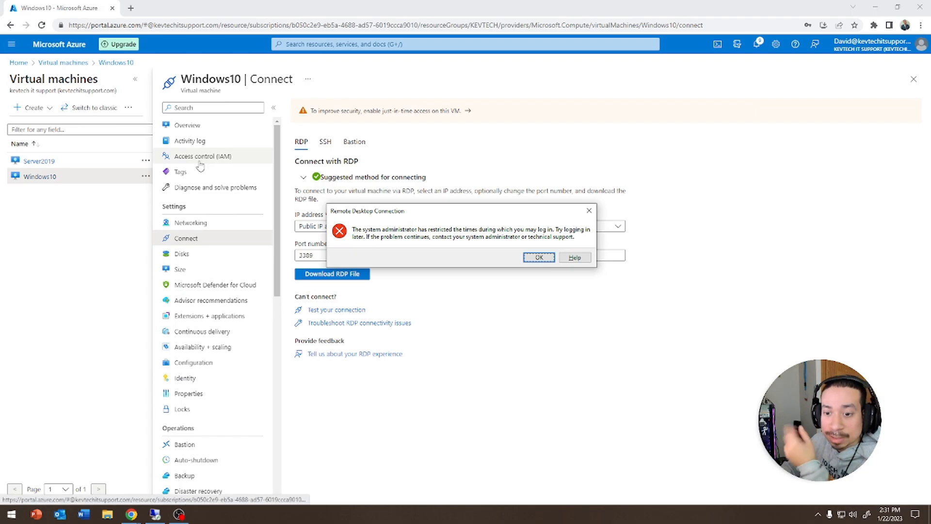
# - Dismiss the restricted logon times error on the Windows10 RDP Connect page
pyautogui.click(533, 258)
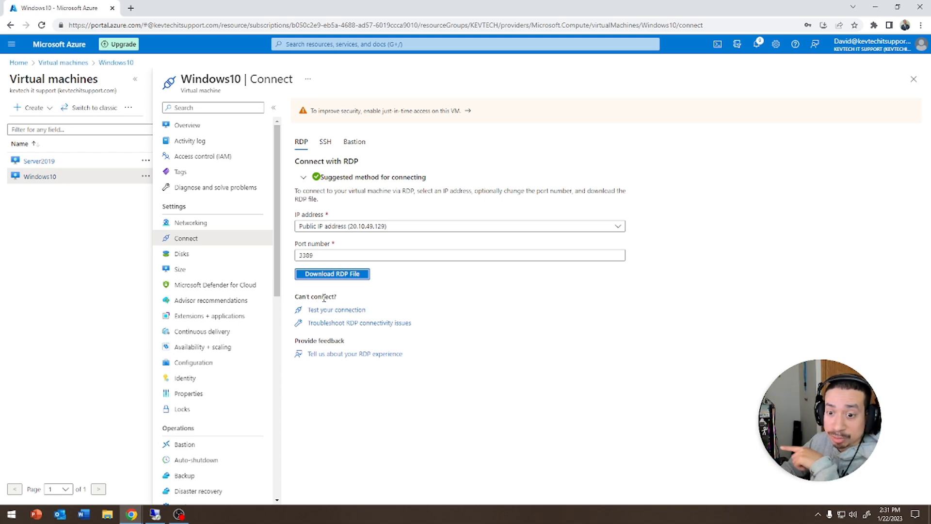
# - Verify the test user's Logon Hours permit logon all week, then close properties and minimise the session
pyautogui.click(163, 513)
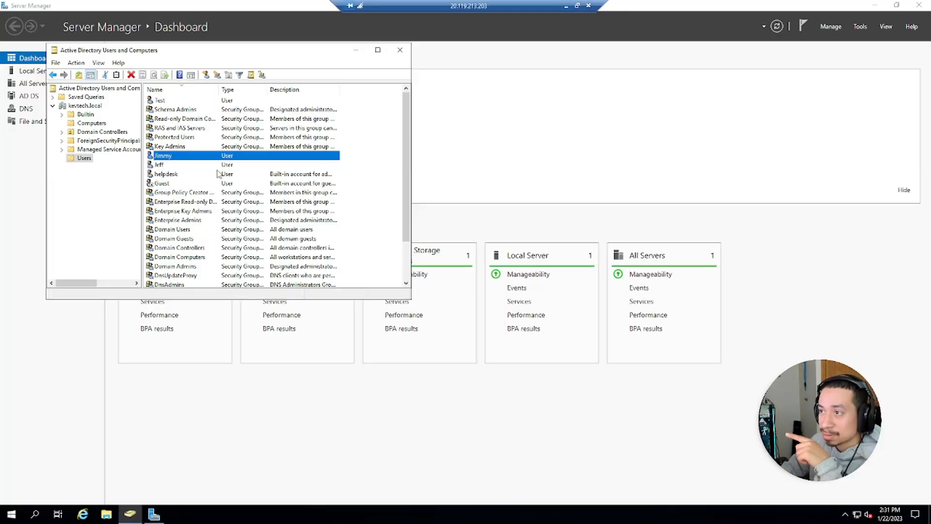
pyautogui.doubleClick(190, 160)
pyautogui.click(211, 82)
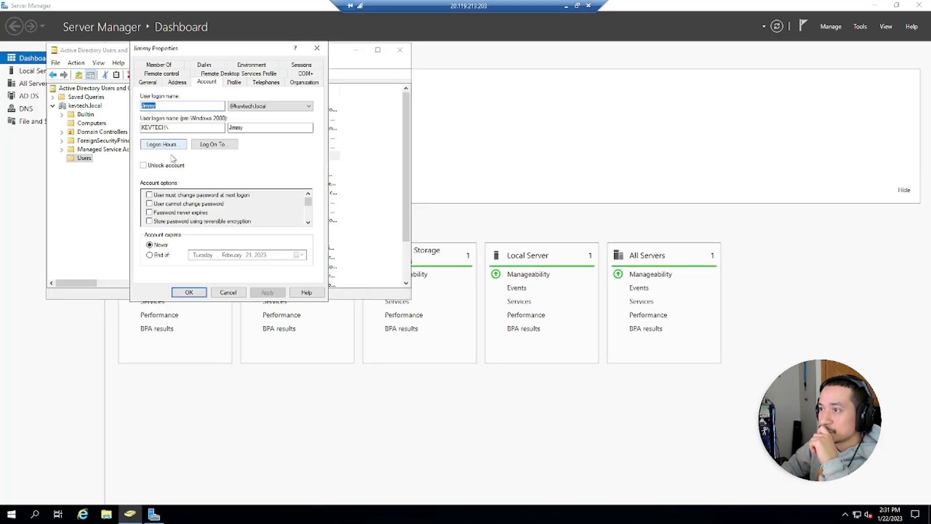
pyautogui.click(163, 144)
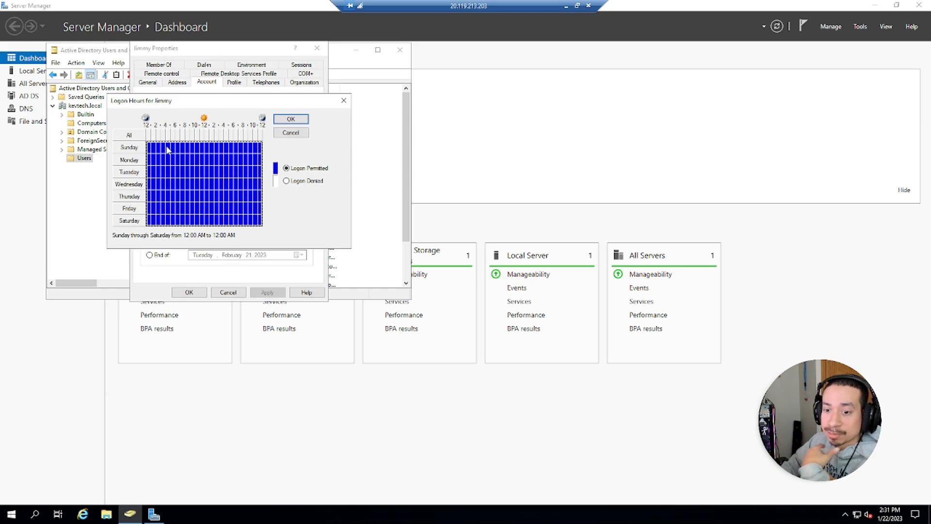
pyautogui.click(347, 100)
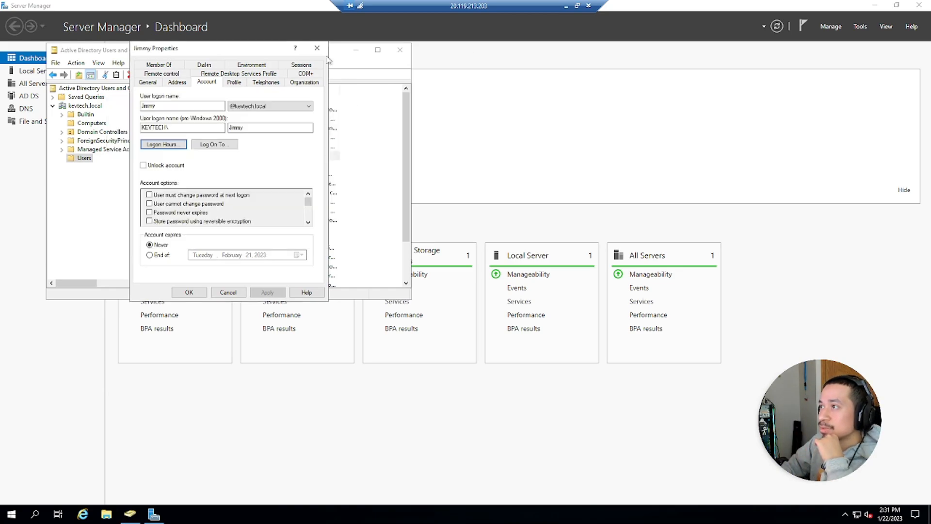
pyautogui.click(317, 48)
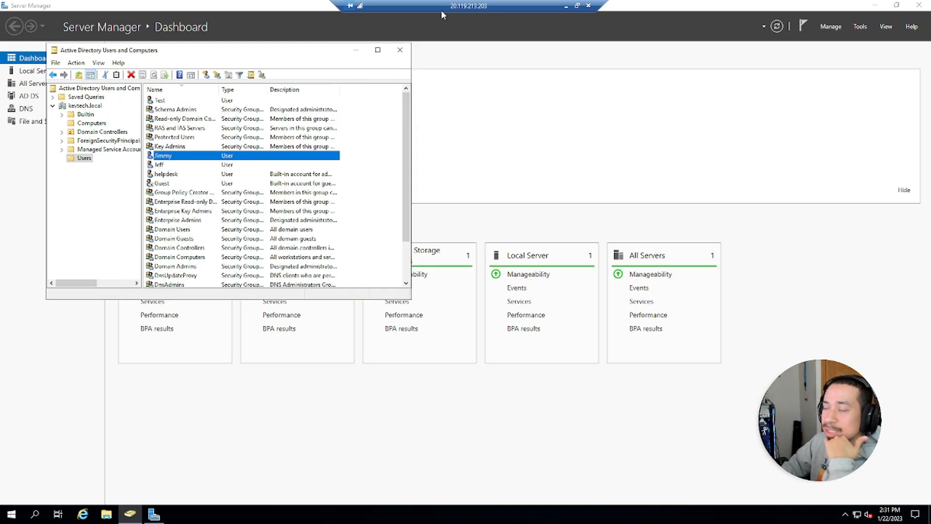
pyautogui.click(566, 6)
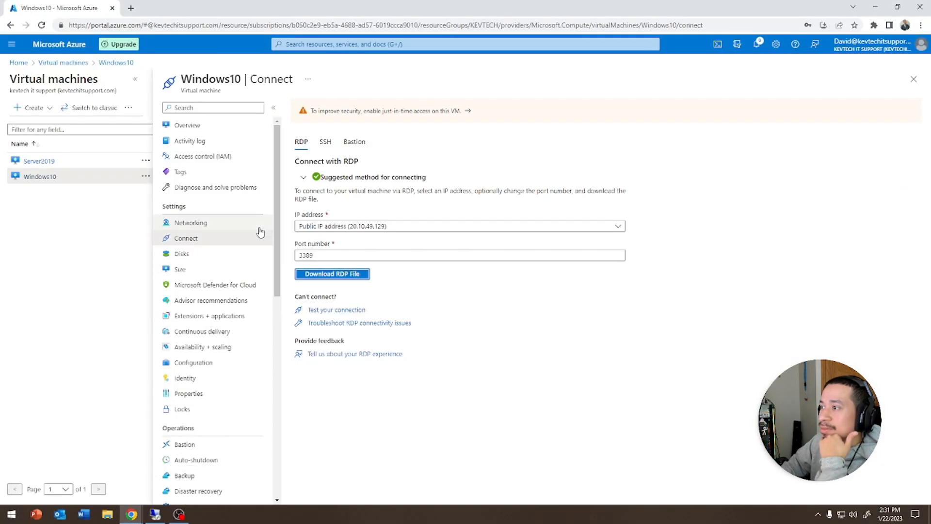
# - Connect to Windows10 at 20.10.49.129 with the RDP file as the test user, accepting the certificate
pyautogui.click(337, 274)
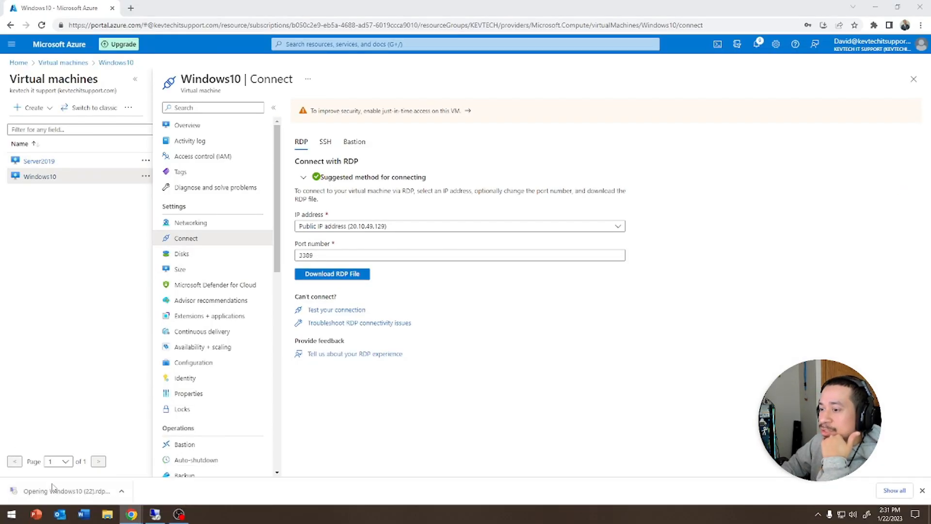
pyautogui.click(531, 310)
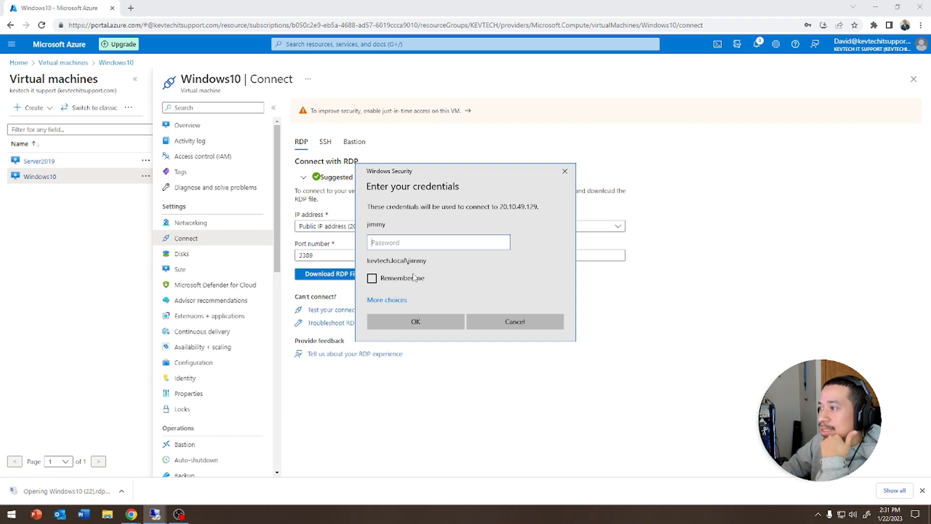
pyautogui.write('*********')
pyautogui.press('Return')
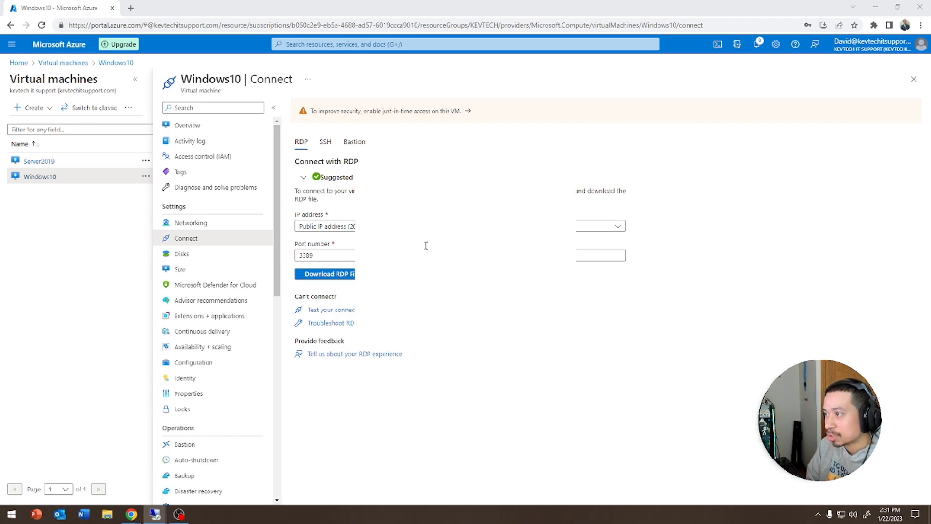
pyautogui.press('Return')
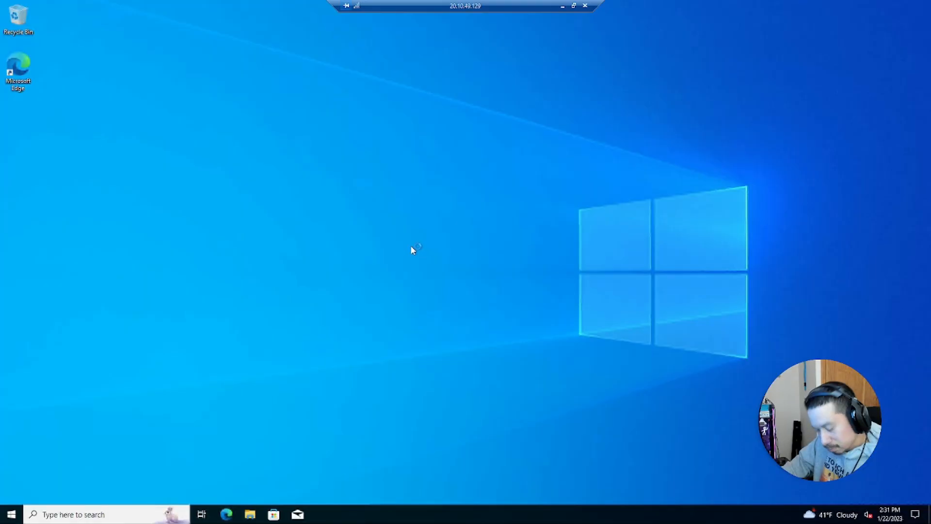
# - Sign out of the Windows 10 session via the Start button's power-user menu
pyautogui.rightClick(11, 515)
pyautogui.moveTo(68, 488)
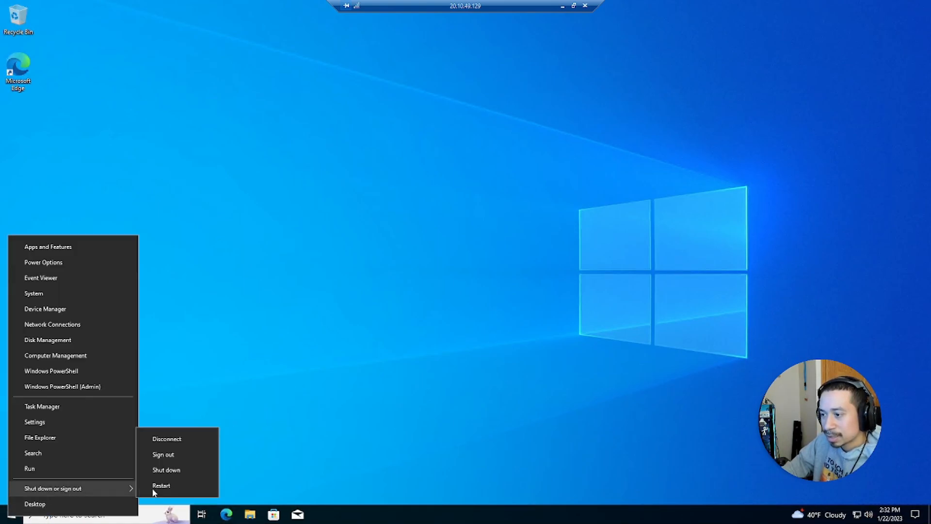
pyautogui.click(166, 454)
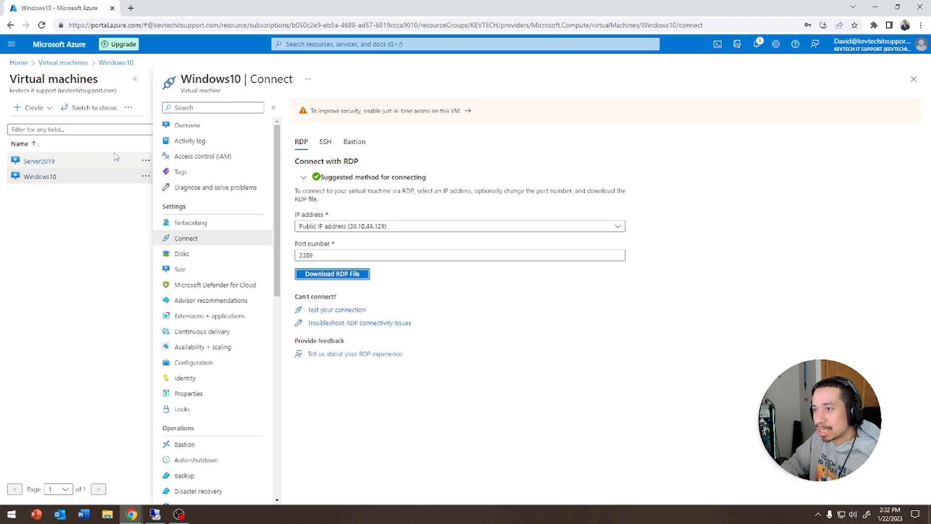
# - Select both Server2019 and Windows10 in the Virtual machines list and confirm stopping them
pyautogui.click(72, 63)
pyautogui.click(15, 168)
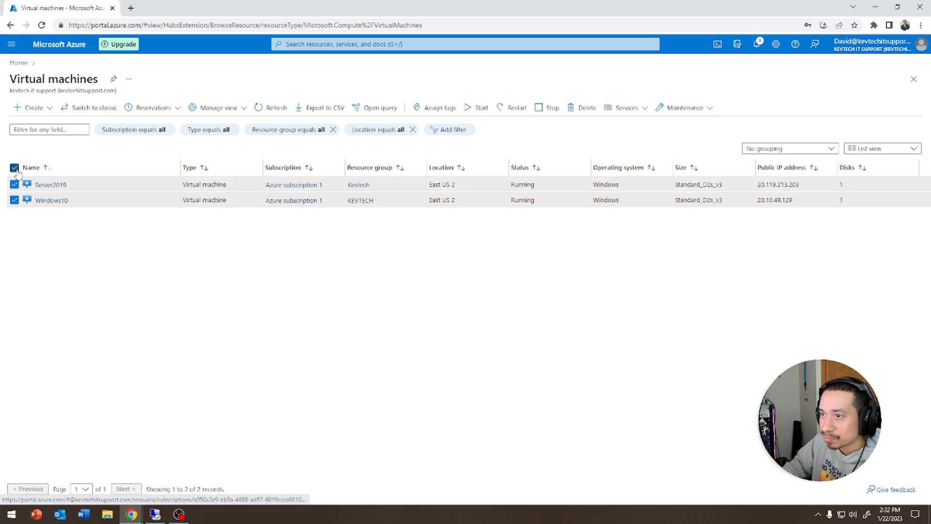
pyautogui.click(547, 109)
pyautogui.click(35, 163)
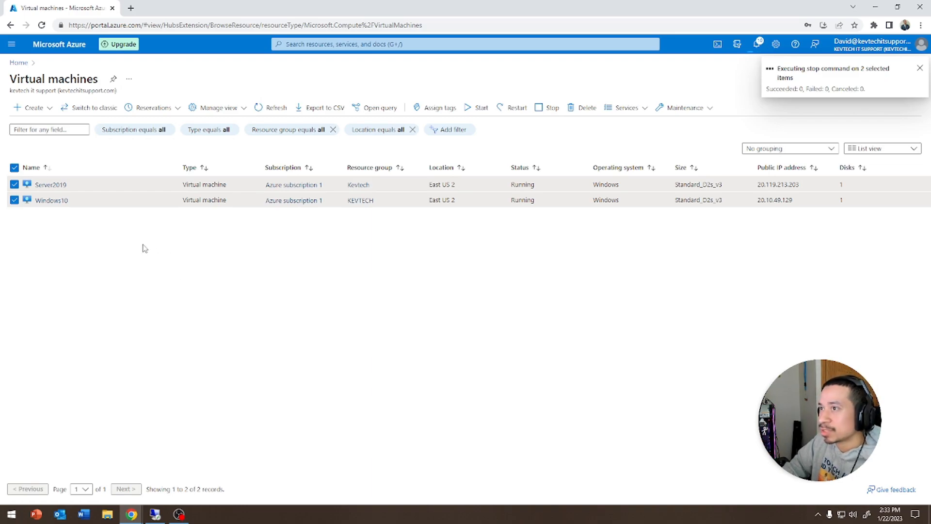
# - Browse from the portal home to the Azure subscription 1 overview and back to Virtual machines
pyautogui.click(11, 44)
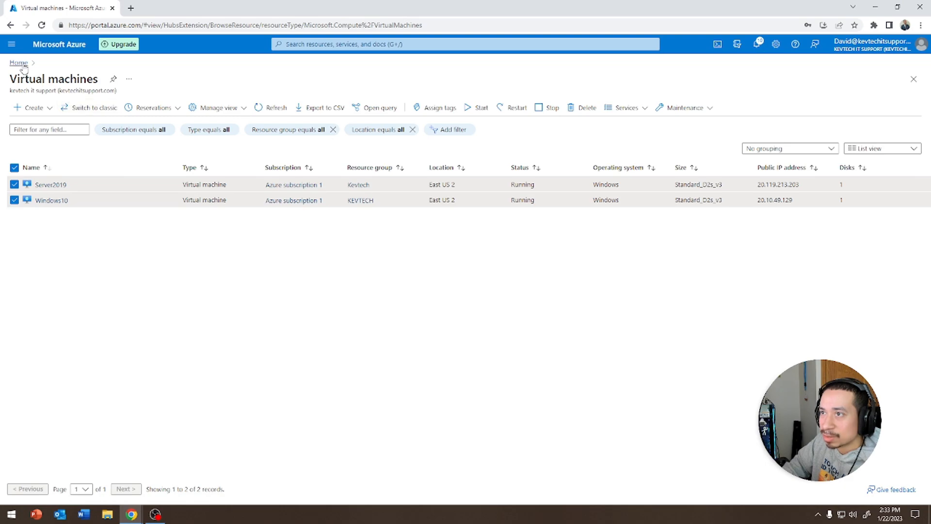
pyautogui.click(20, 63)
pyautogui.click(232, 252)
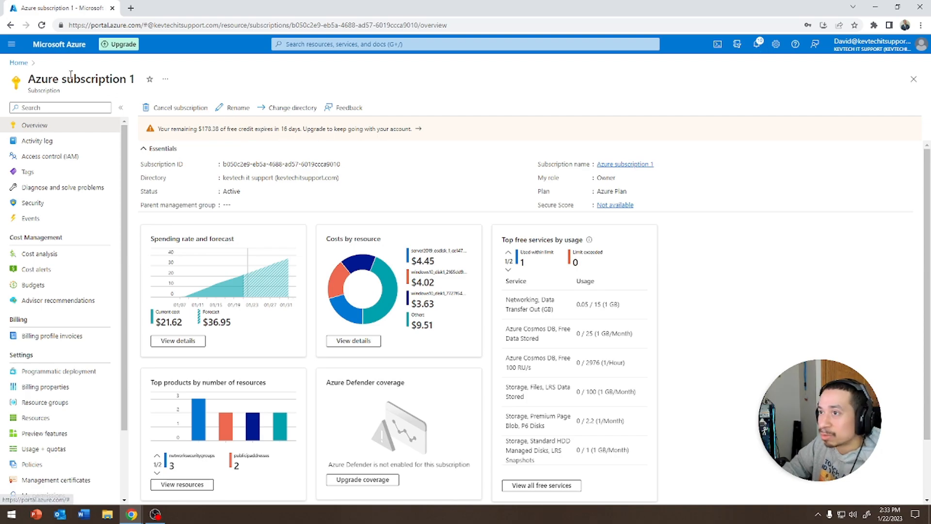
pyautogui.click(19, 63)
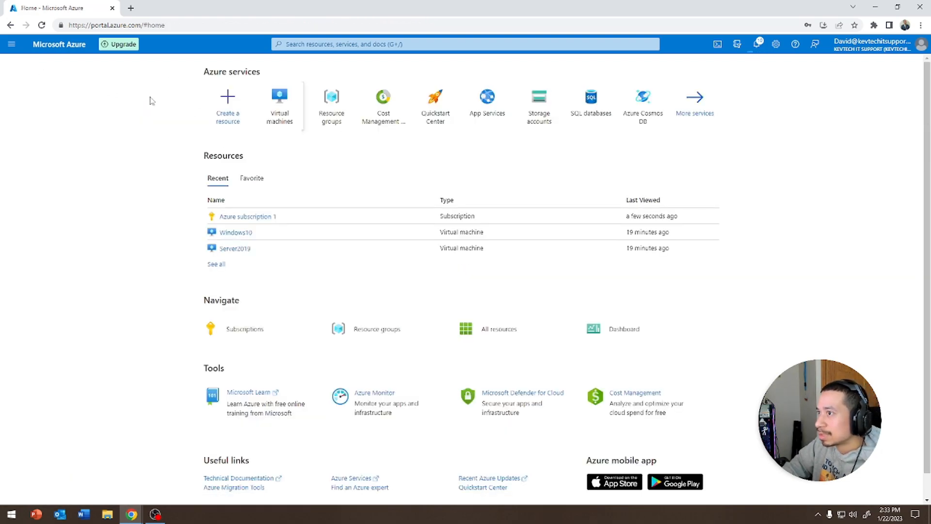
pyautogui.click(275, 102)
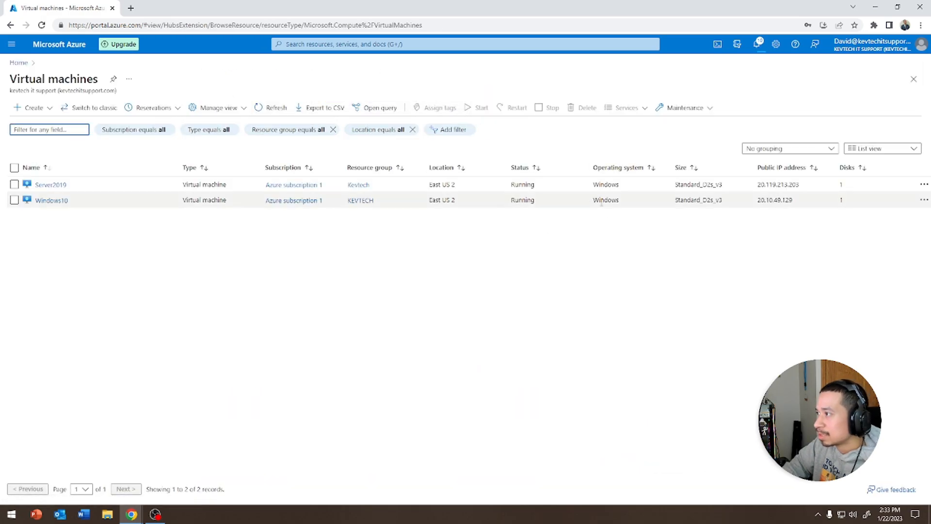
# - Refresh the Virtual machines list repeatedly until both VMs show Deallocating
pyautogui.click(271, 110)
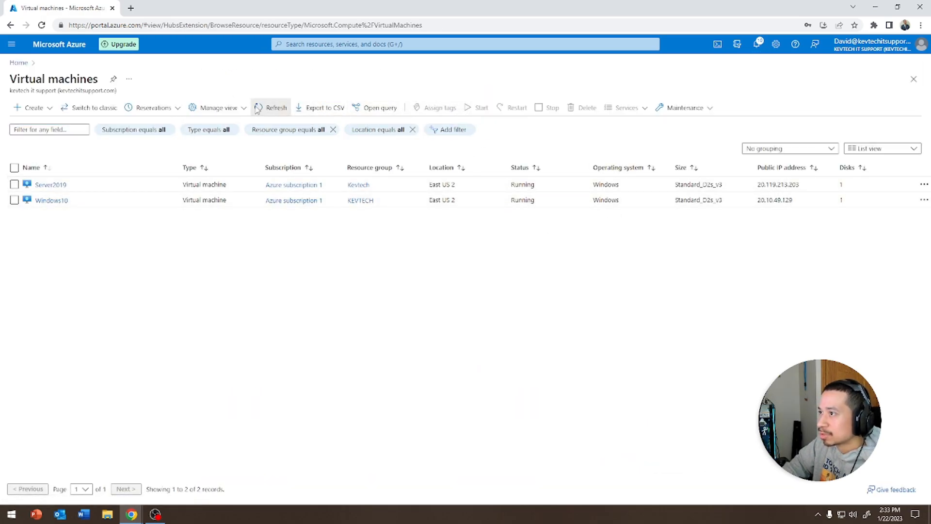
pyautogui.click(258, 110)
pyautogui.click(258, 109)
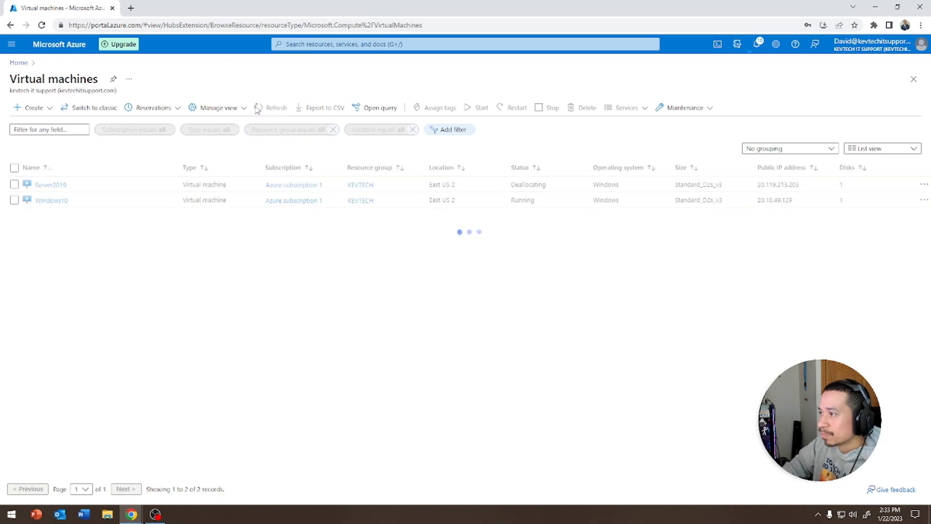
pyautogui.click(258, 110)
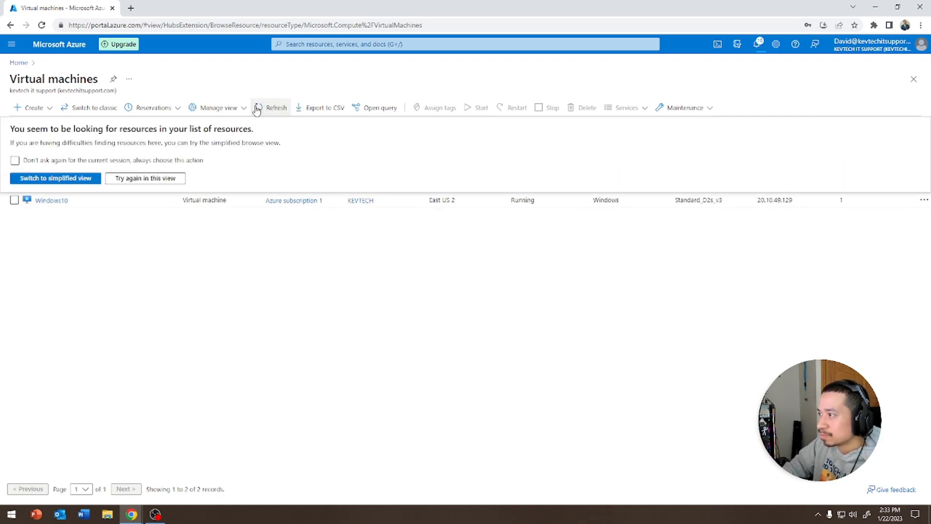
pyautogui.click(264, 109)
pyautogui.click(267, 111)
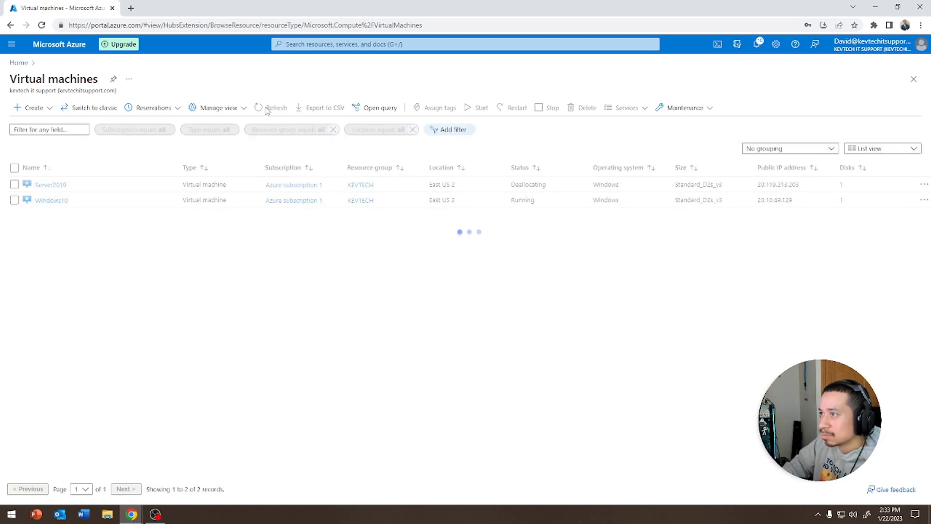
pyautogui.click(267, 111)
pyautogui.click(267, 110)
pyautogui.click(267, 110)
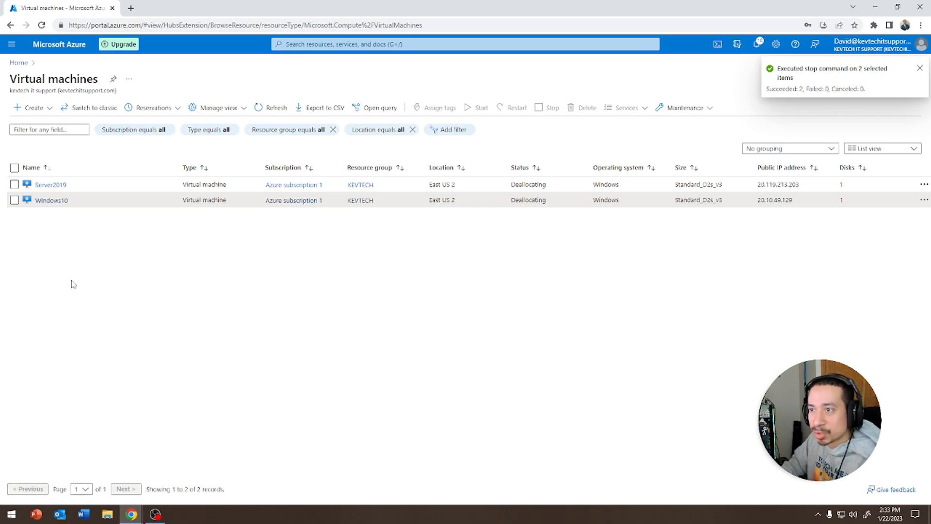
pyautogui.moveTo(52, 203); pyautogui.dragTo(260, 137)
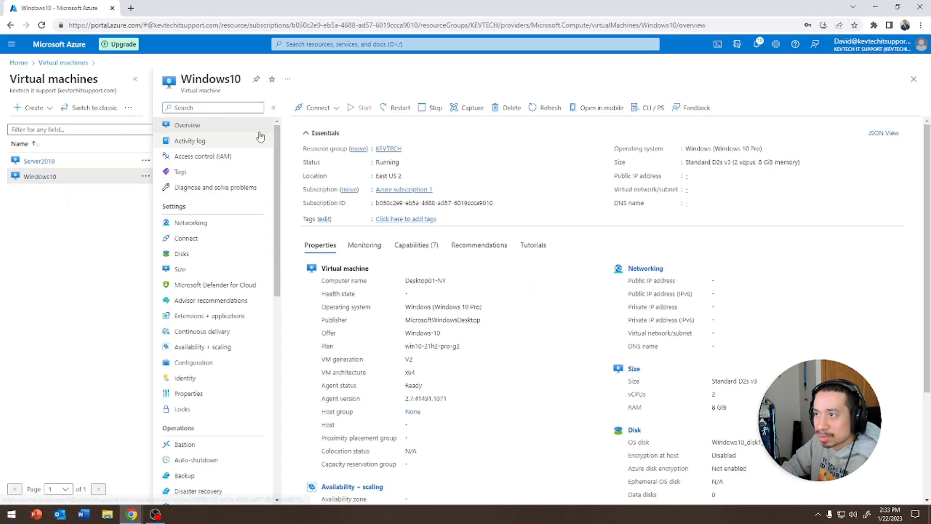
pyautogui.click(466, 108)
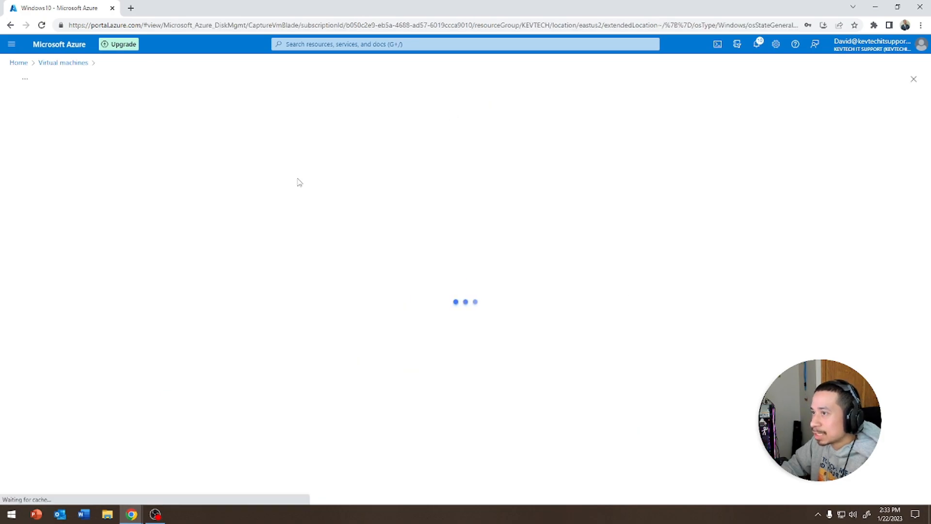
pyautogui.scroll(-4, 121, 326)
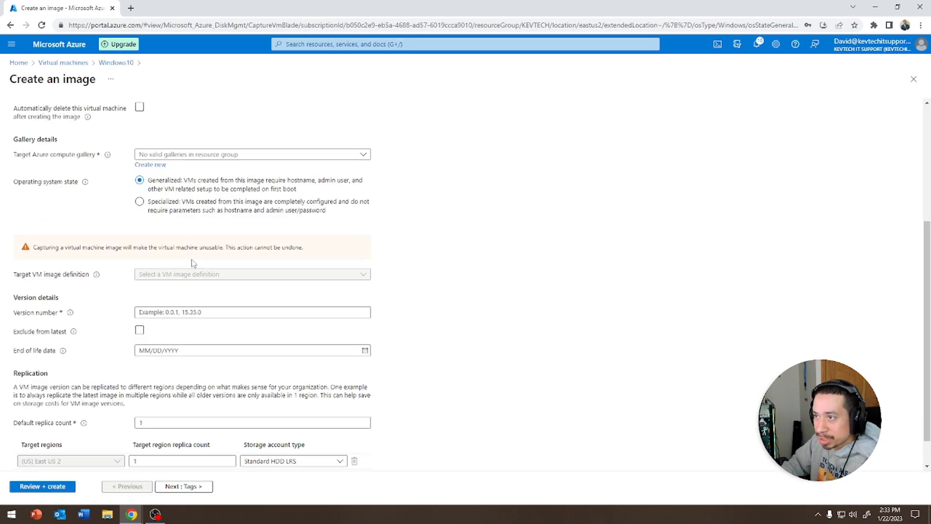
pyautogui.scroll(-1, 193, 265)
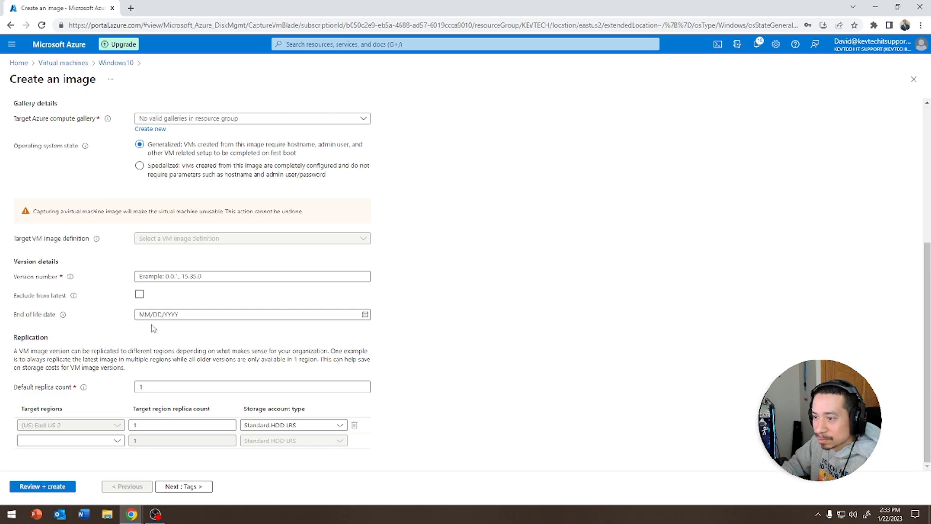
pyautogui.scroll(5, 154, 331)
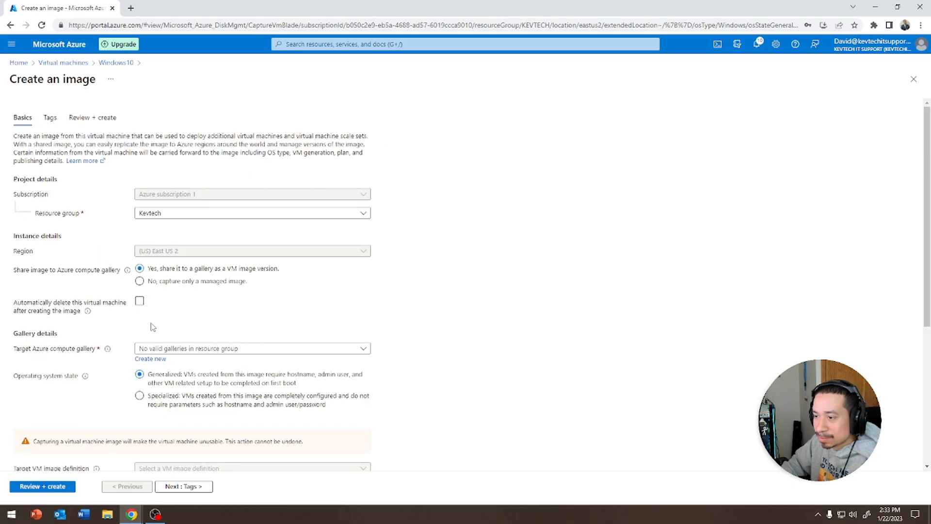
pyautogui.click(72, 64)
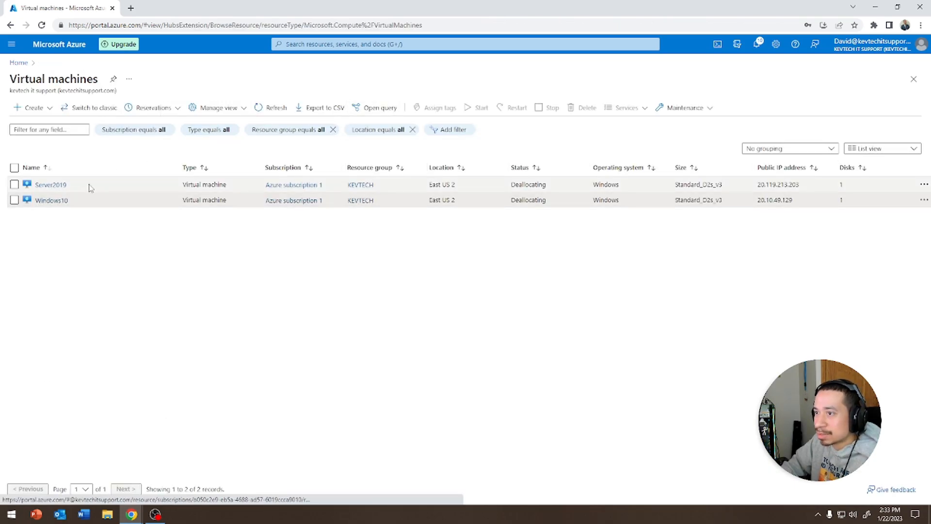
pyautogui.click(51, 200)
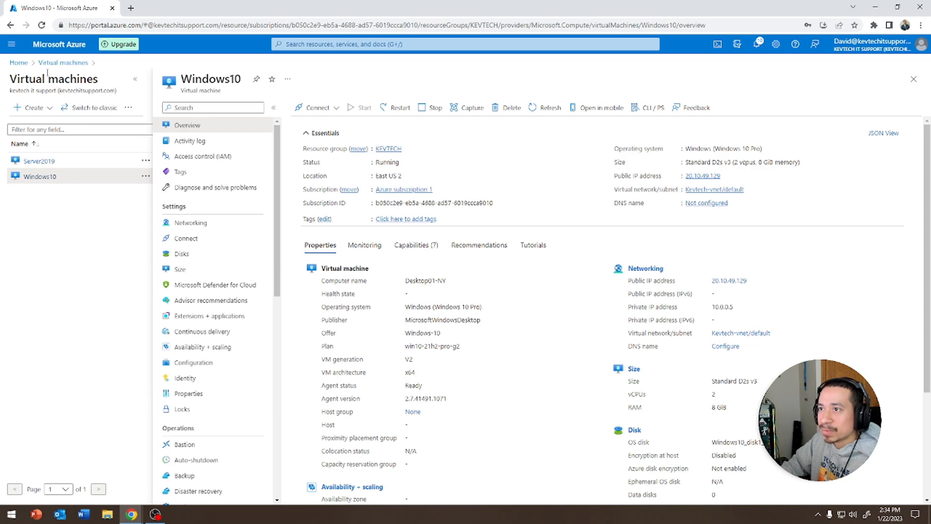
pyautogui.click(63, 62)
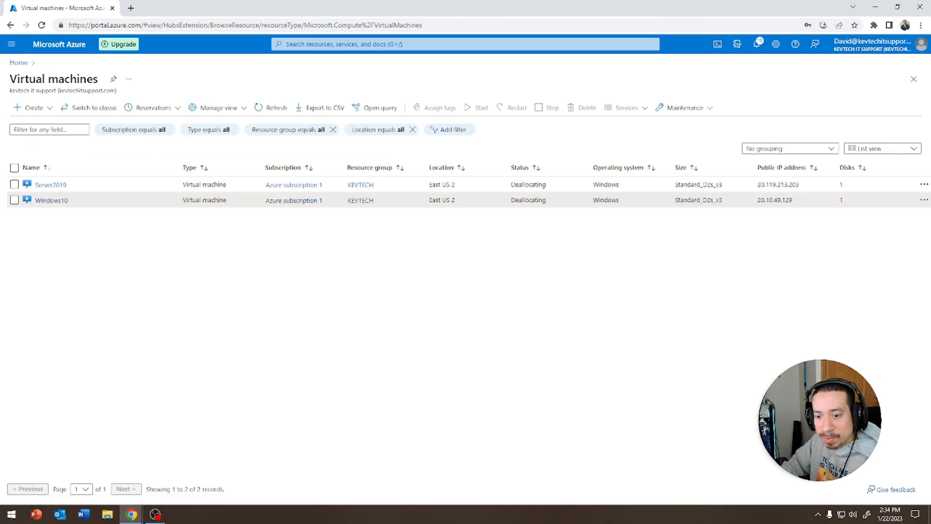